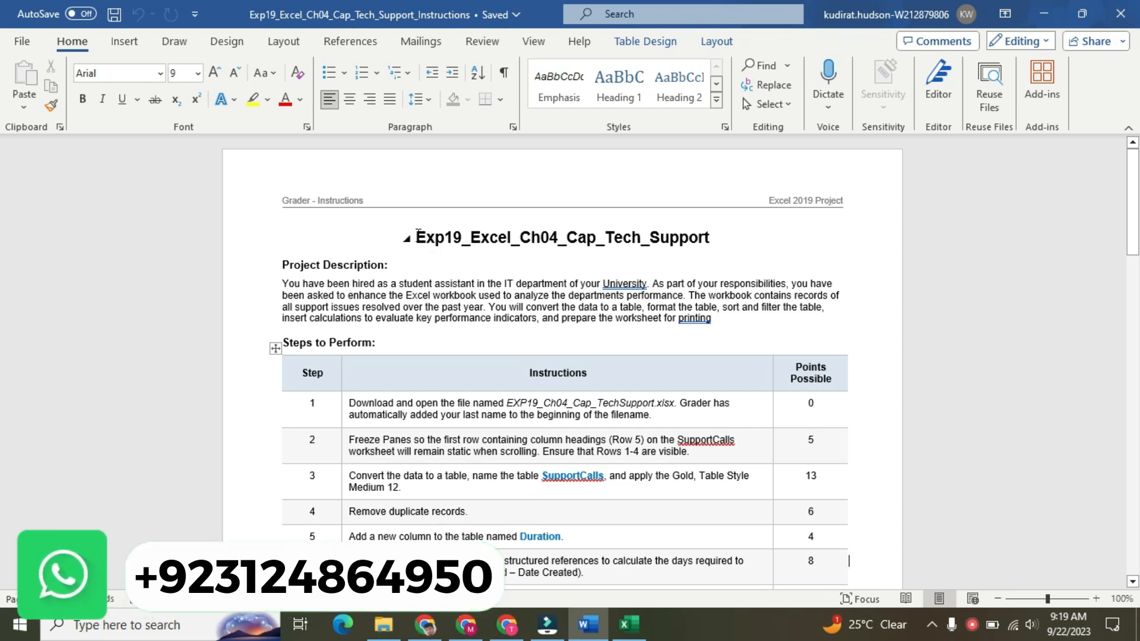
- Highlight the document title Exp19_Excel_Ch04_Cap_Tech_Support in yellow, and switch to the Excel workbook
drag(418, 234, 730, 247)
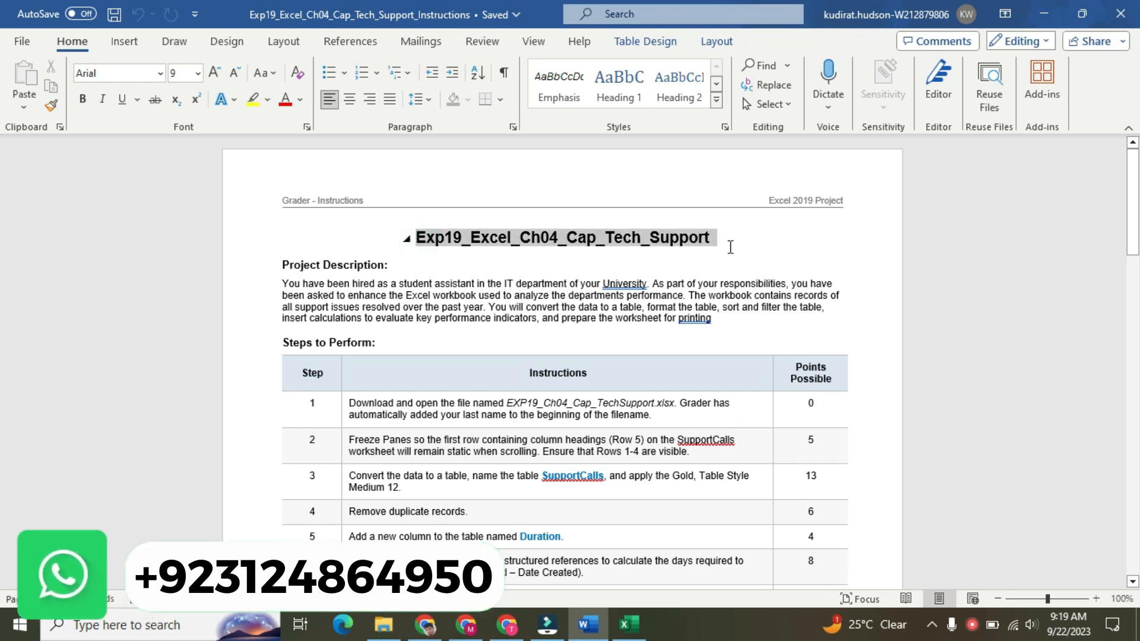
click(665, 221)
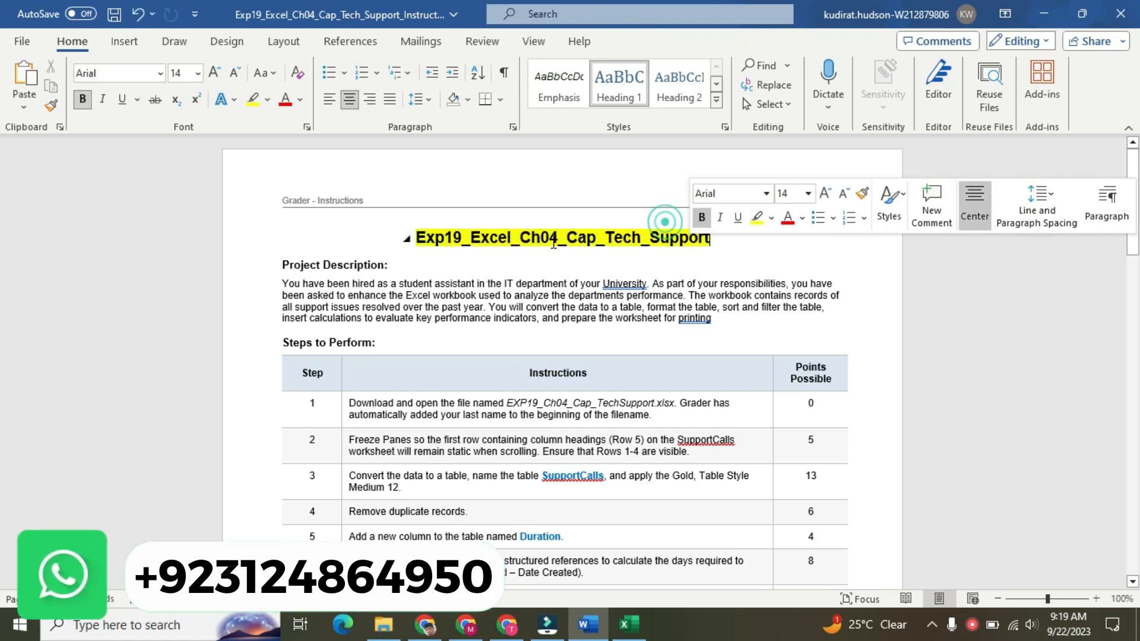
click(444, 232)
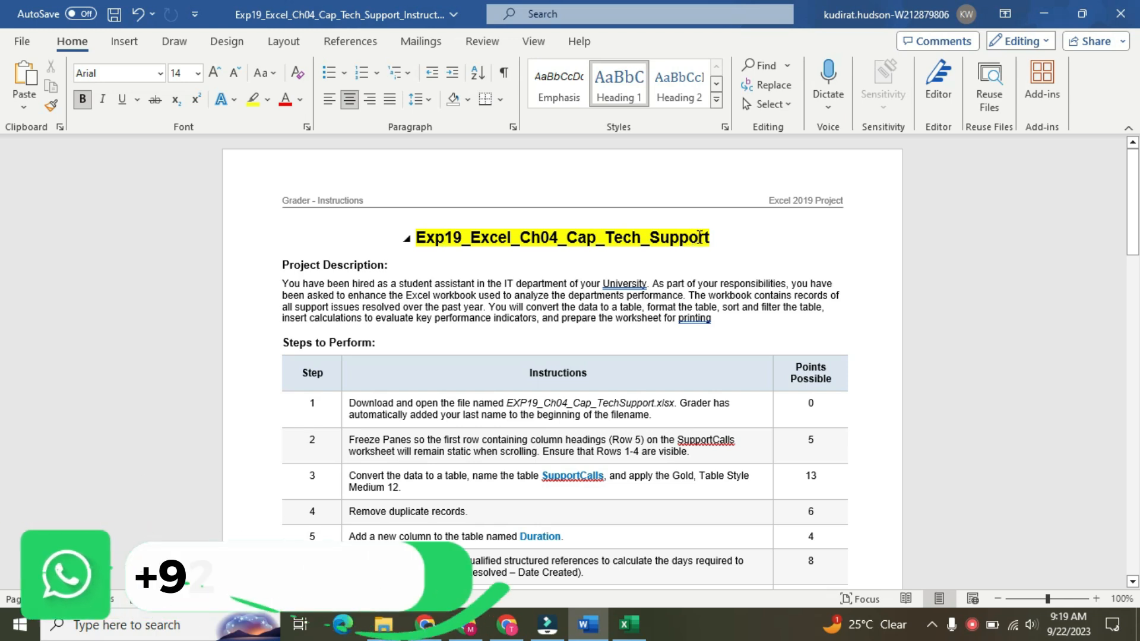
click(630, 624)
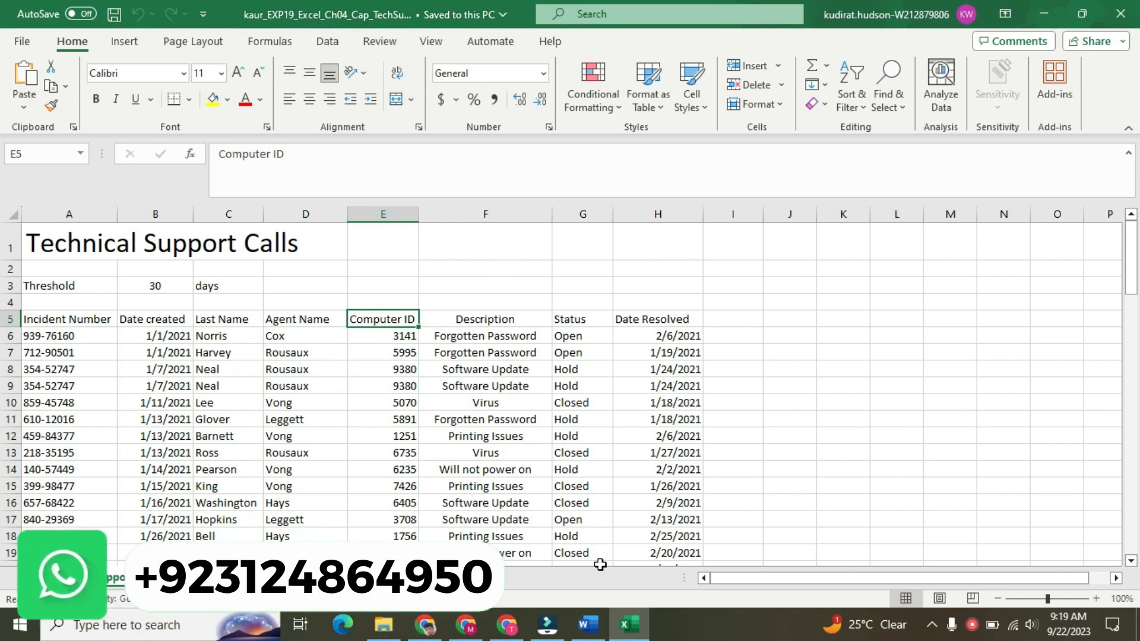
- Return to the Word instructions and highlight the Project Description heading and its paragraph in yellow
click(594, 627)
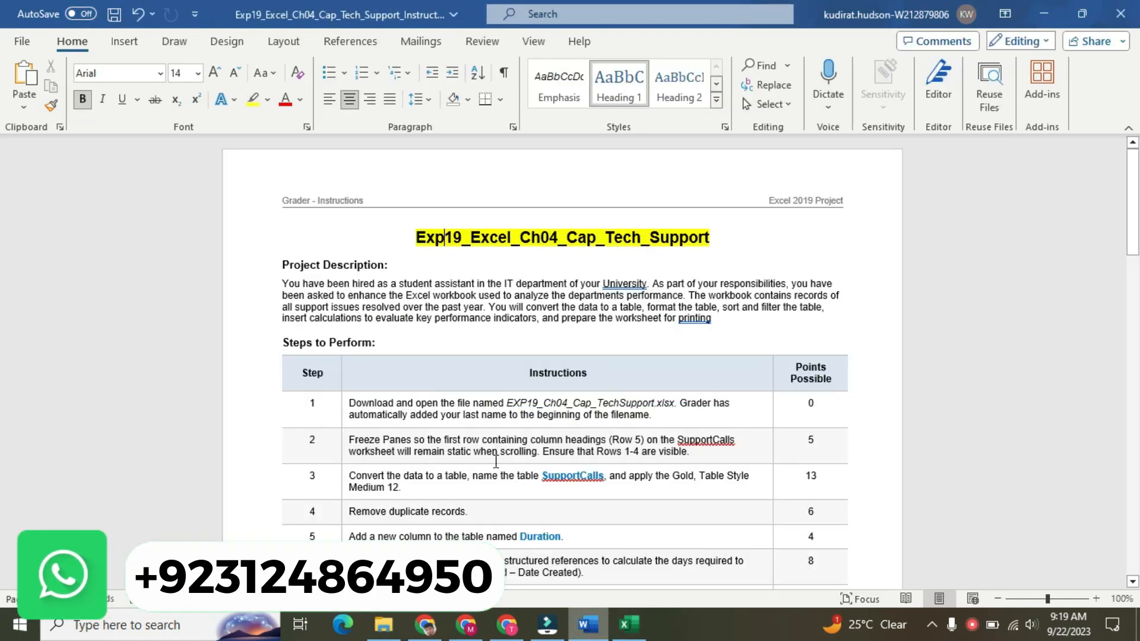
drag(282, 266, 720, 318)
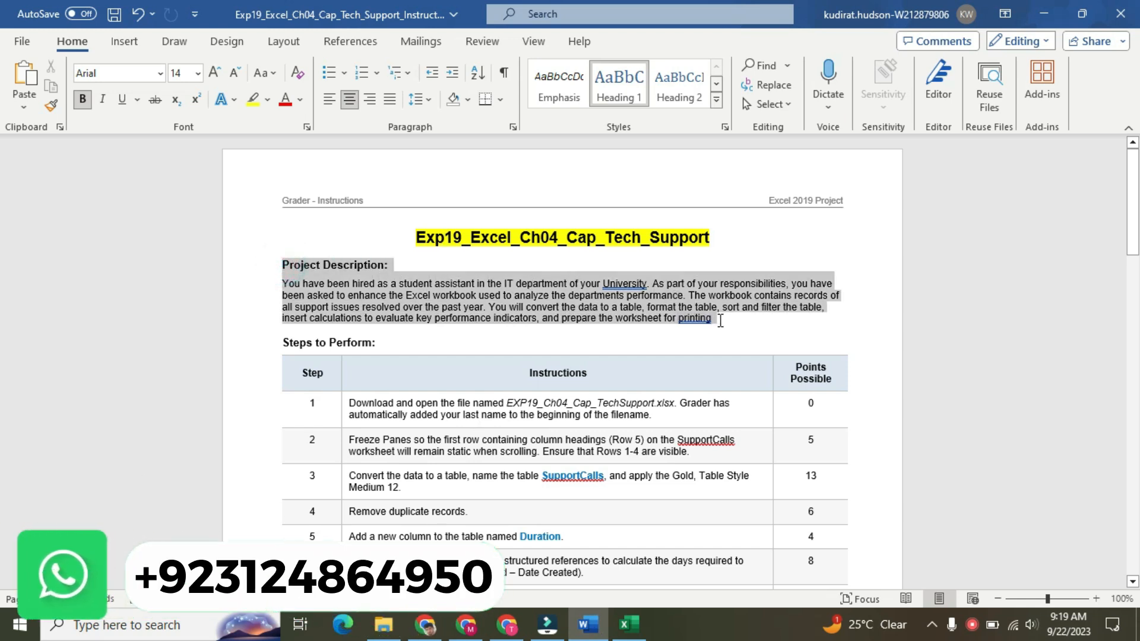
click(758, 292)
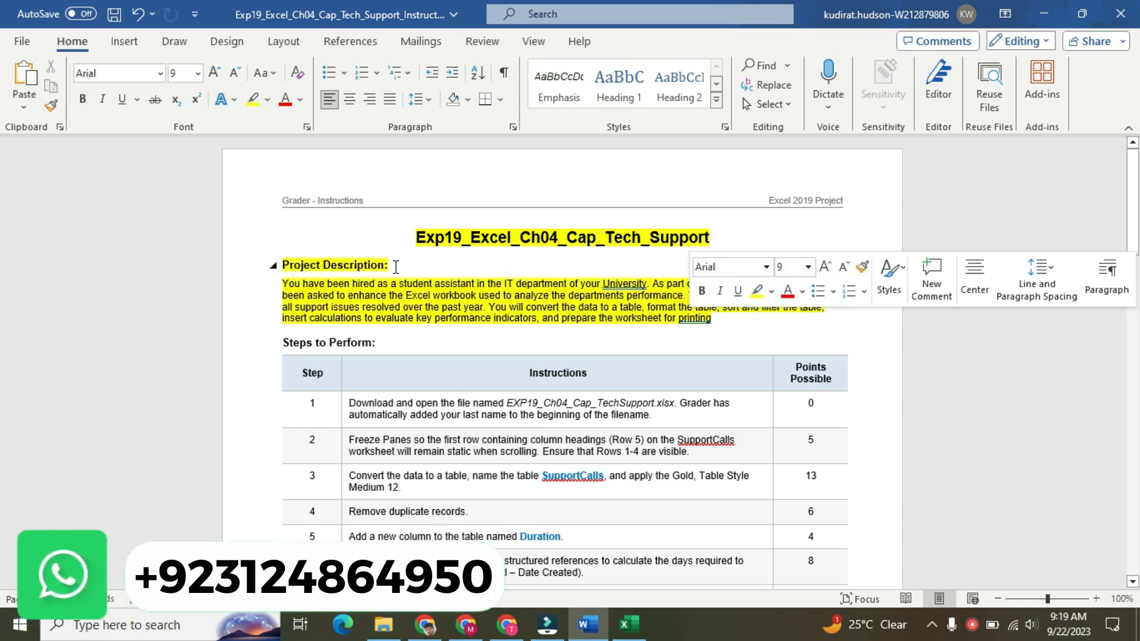
click(295, 265)
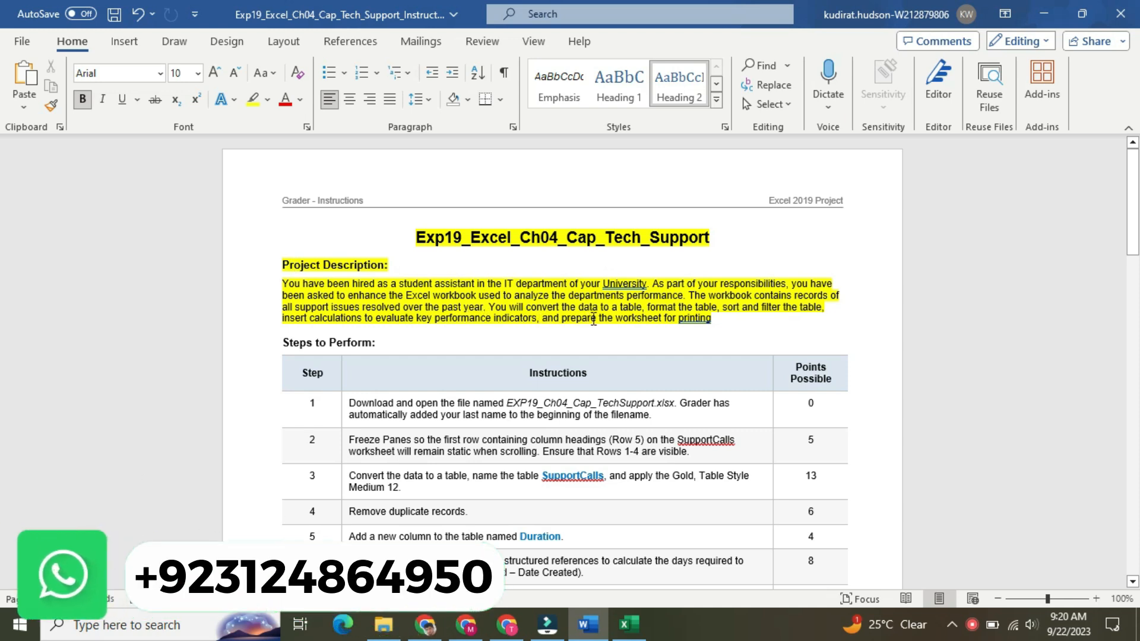
- Remove the highlighting from the document title and the Project Description section
drag(715, 320, 521, 224)
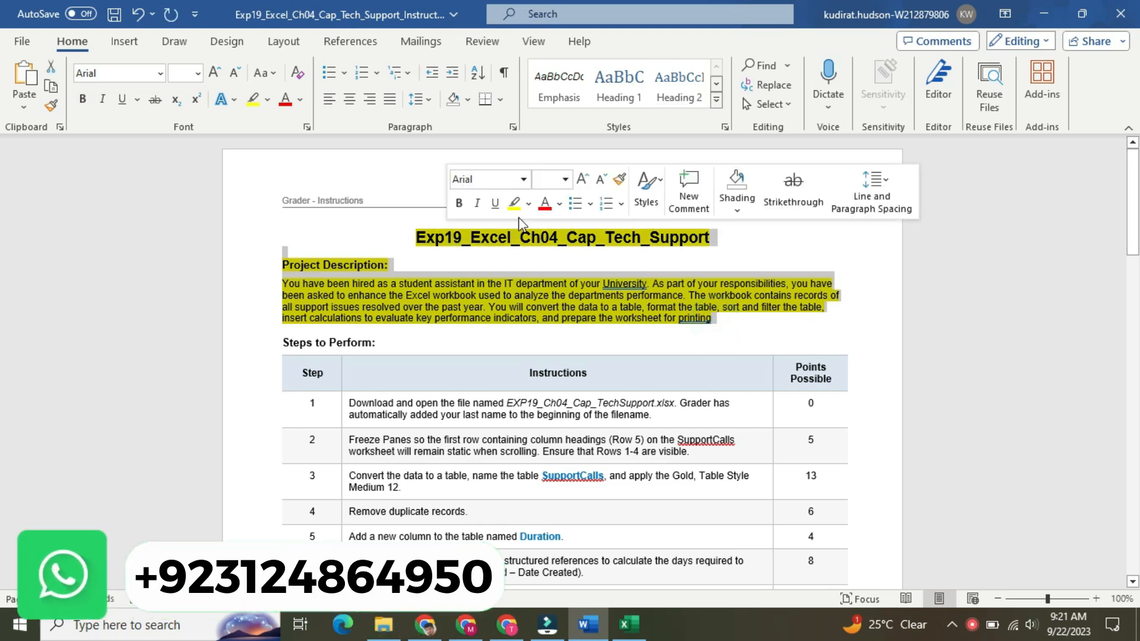
click(529, 208)
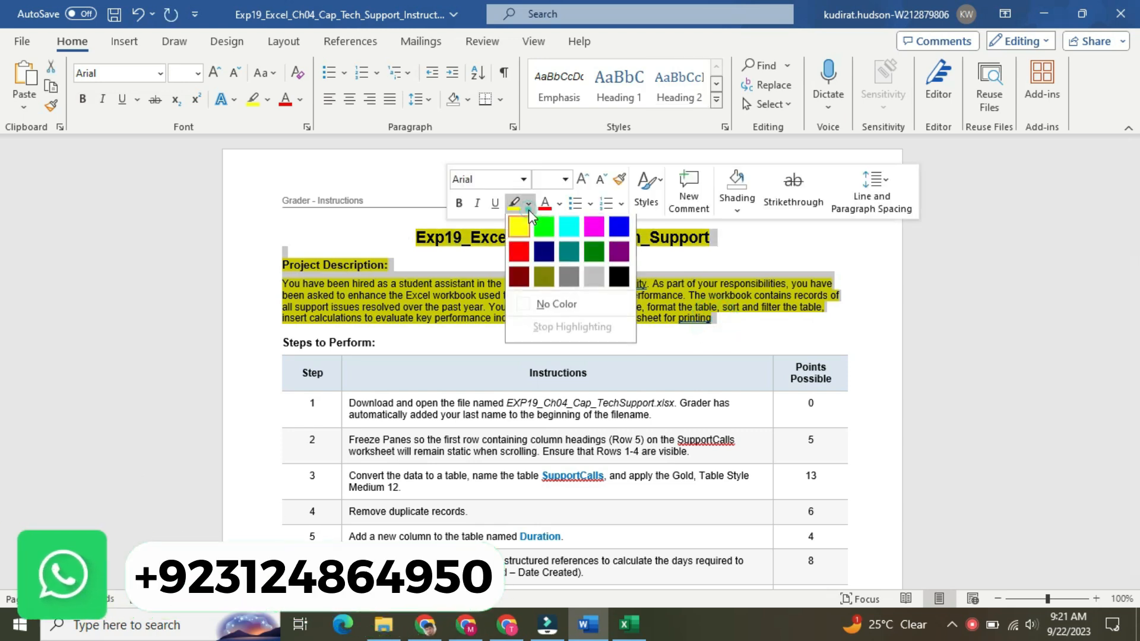
click(561, 307)
click(627, 322)
- Enlarge the step 1 instruction text to 16 pt and highlight it in yellow
drag(1137, 218, 1138, 245)
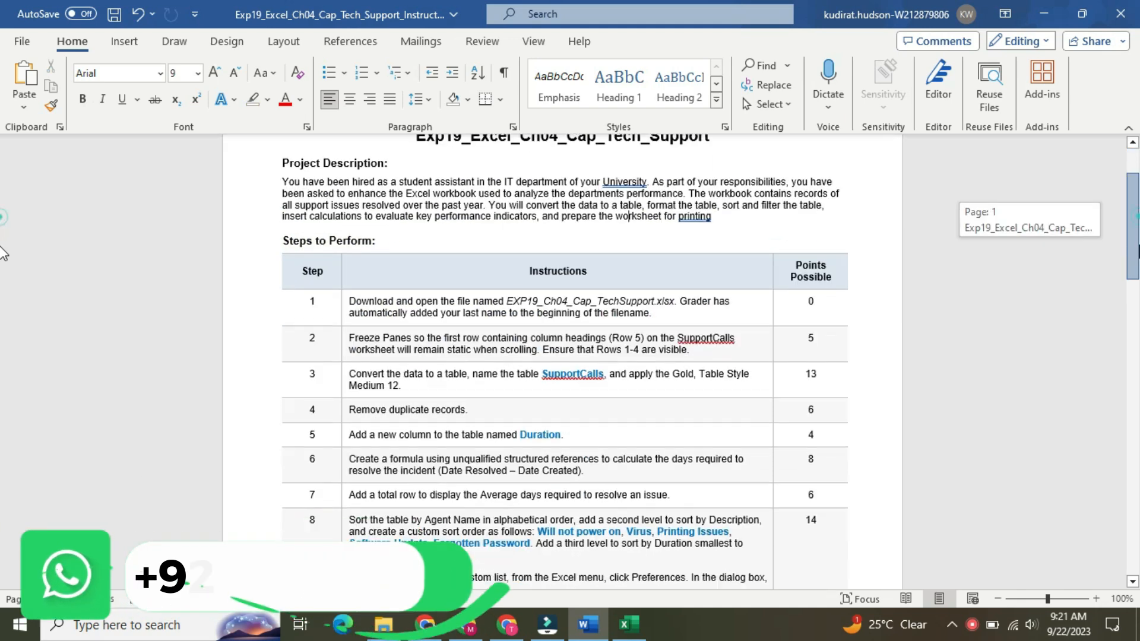
scroll(669, 248, down, 3)
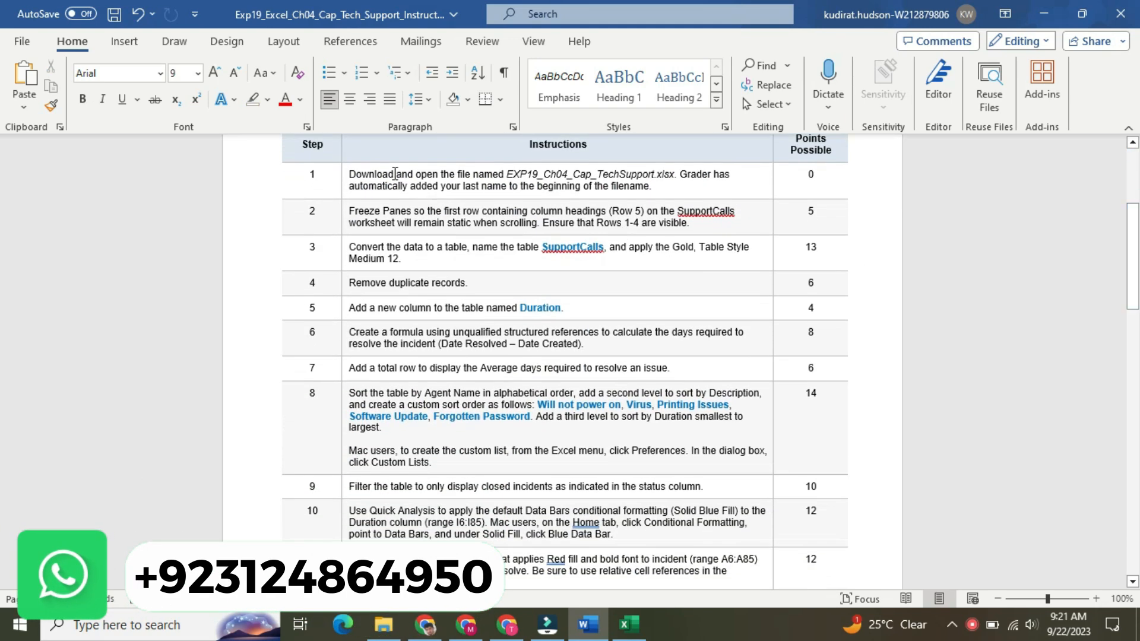
click(343, 180)
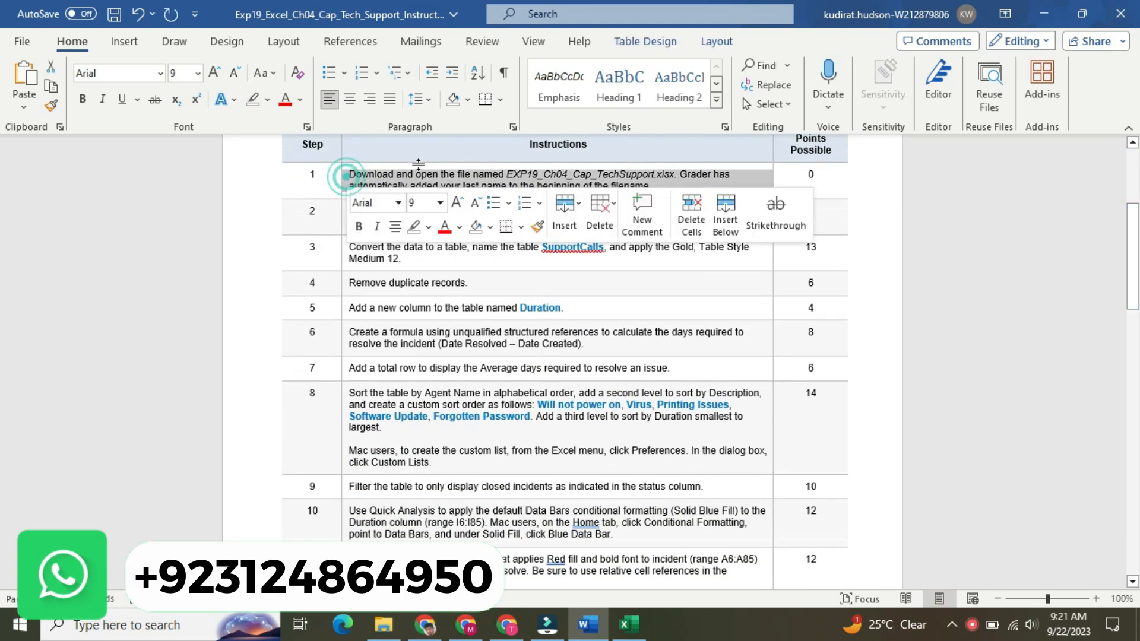
click(440, 202)
click(422, 339)
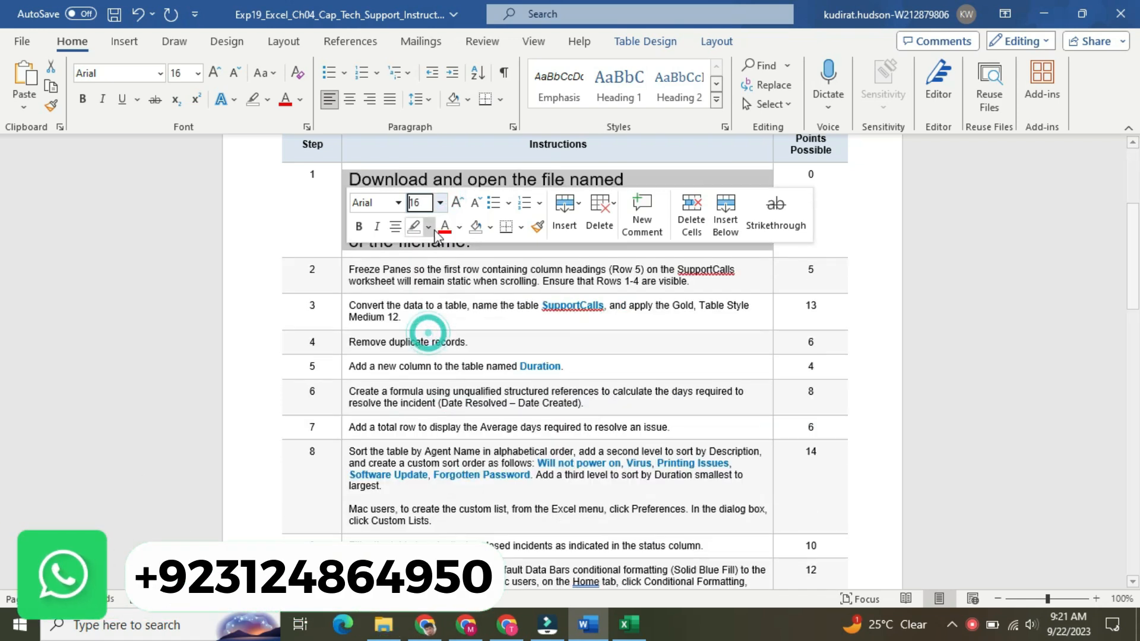
click(428, 227)
click(429, 254)
click(408, 241)
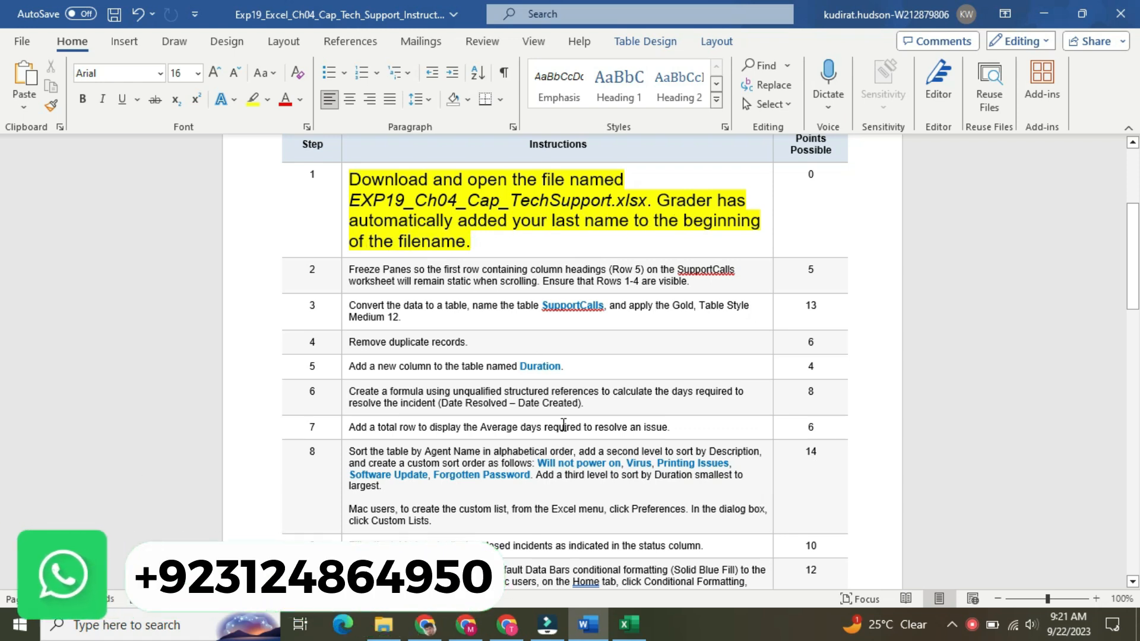
- Switch to the Excel workbook and examine the Technical Support Calls data on the SupportCalls worksheet
click(628, 626)
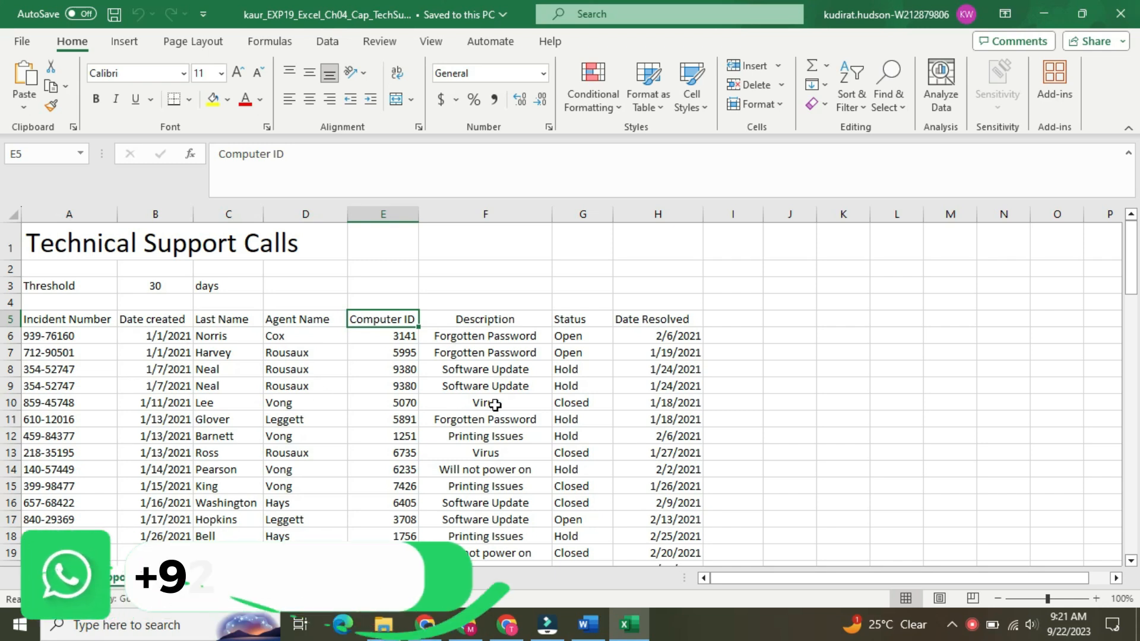
mouse_move(1131, 272)
mouse_down()
mouse_move(1134, 547)
mouse_move(1134, 256)
mouse_up()
click(773, 349)
click(645, 243)
click(790, 288)
click(718, 248)
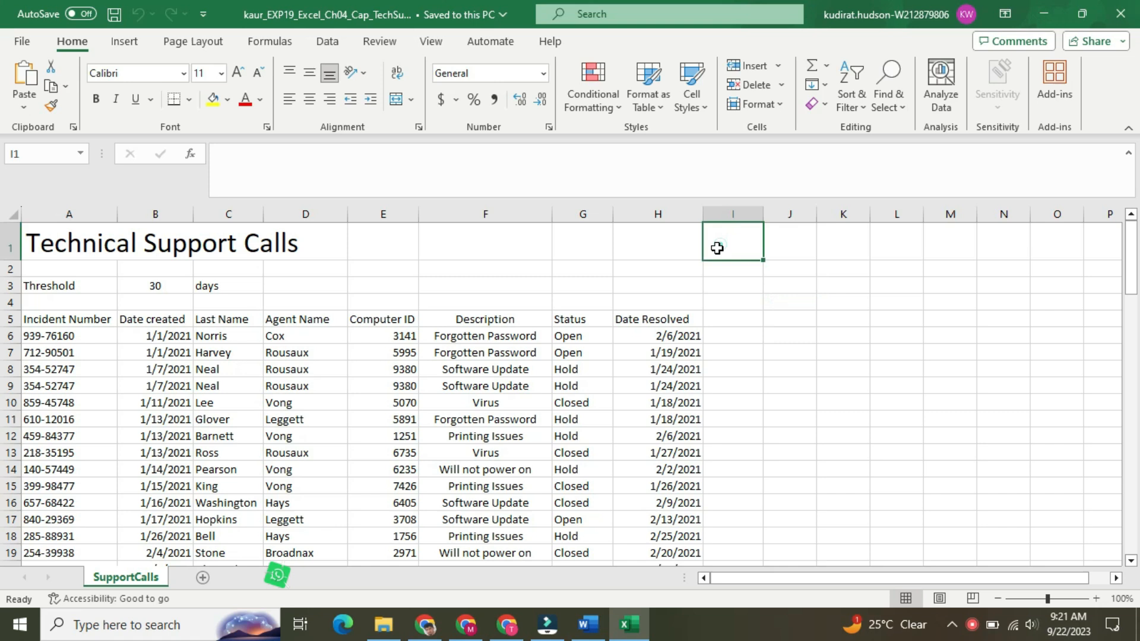
click(670, 301)
click(732, 244)
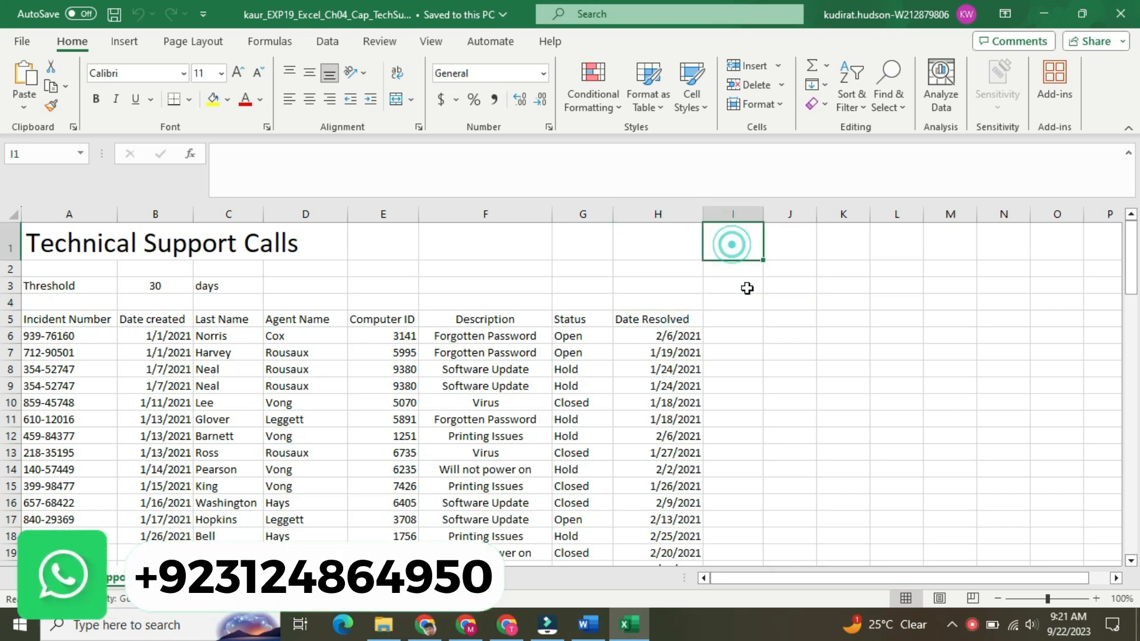
click(777, 303)
click(679, 248)
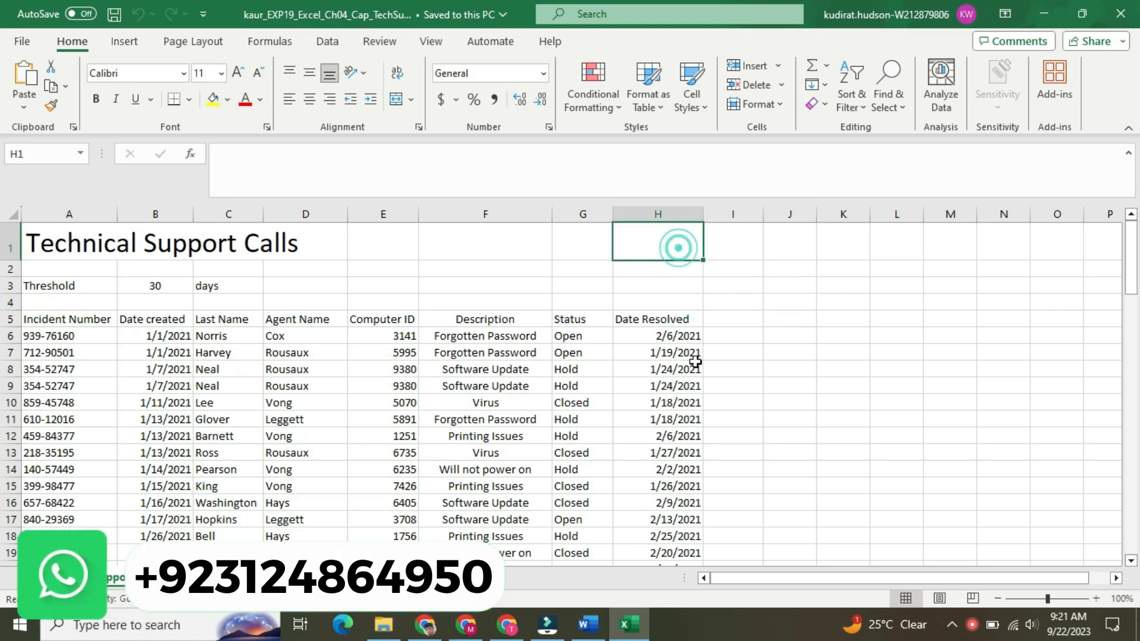
- Return to the Word instructions, set the step 1 text to 9 pt and remove its highlighting
click(588, 624)
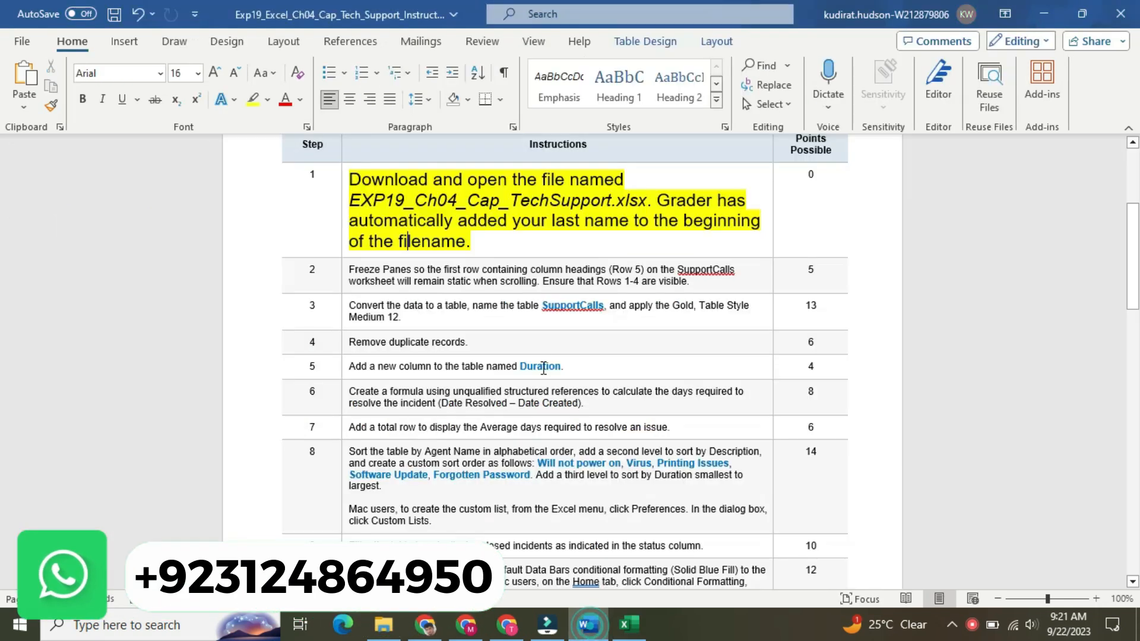
click(343, 213)
click(440, 156)
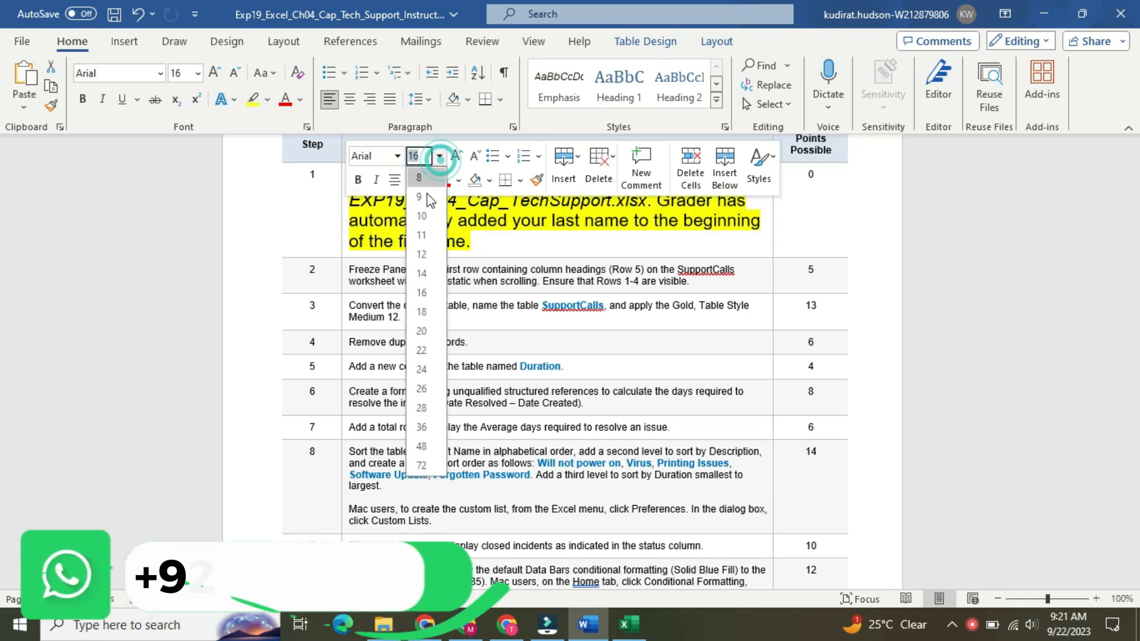
click(422, 198)
click(428, 180)
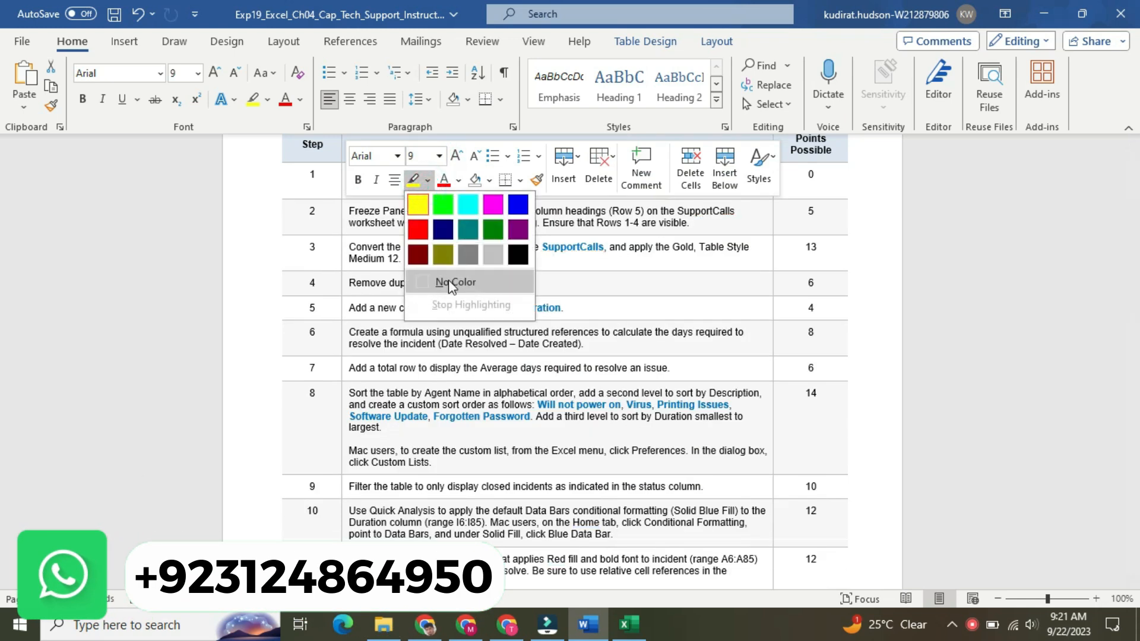
click(447, 280)
- Enlarge the step 2 instruction about freezing panes to 16 pt and highlight it in yellow
click(343, 220)
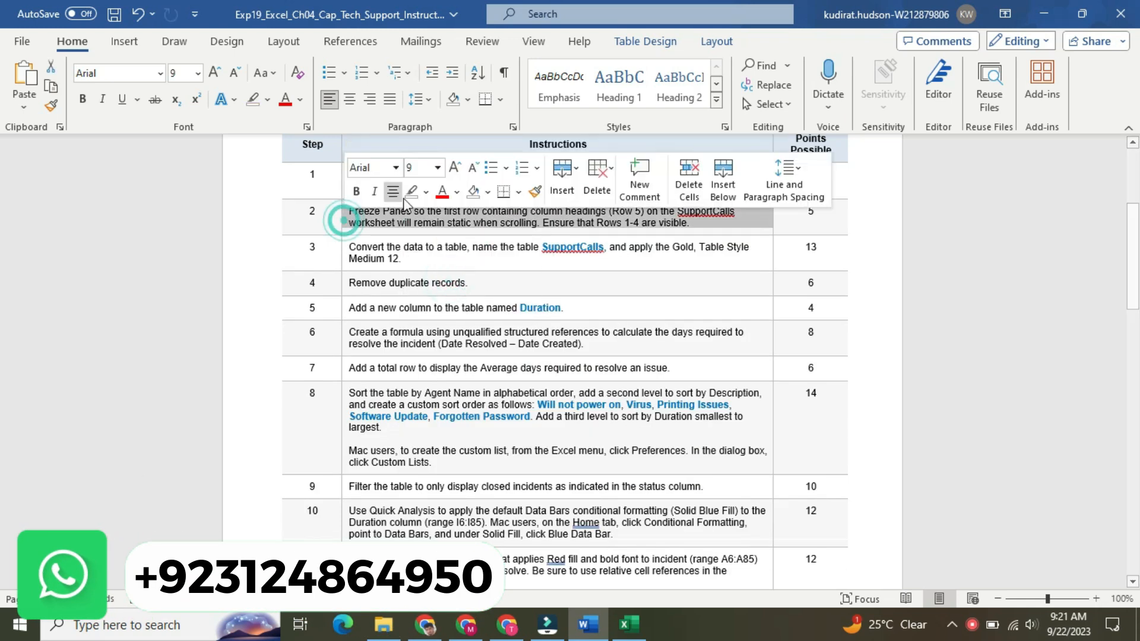
click(437, 168)
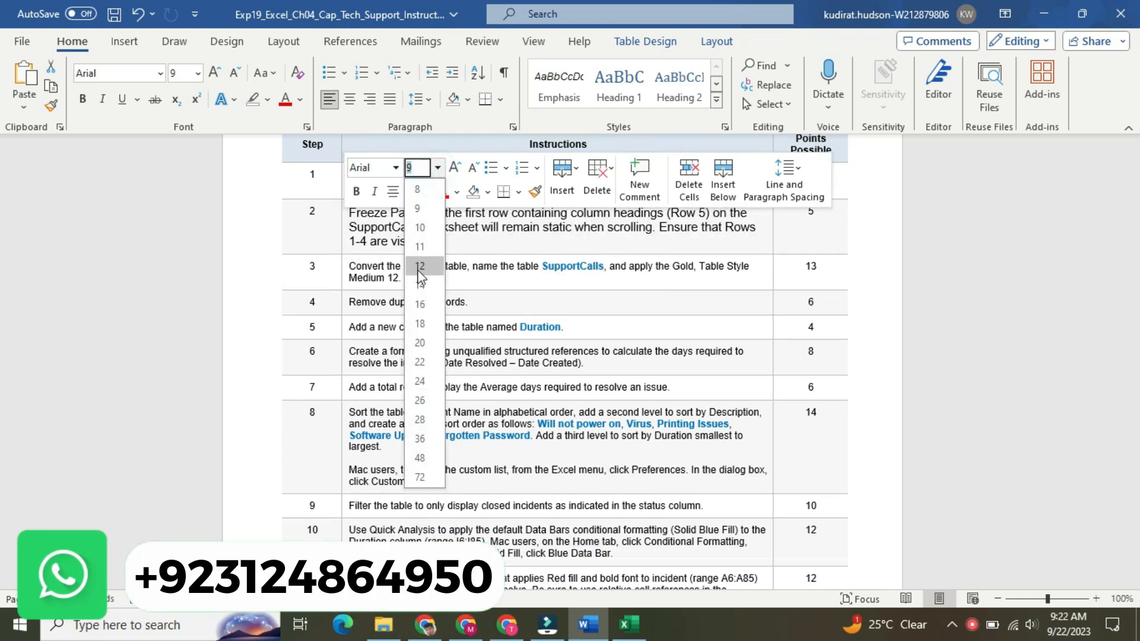
click(418, 297)
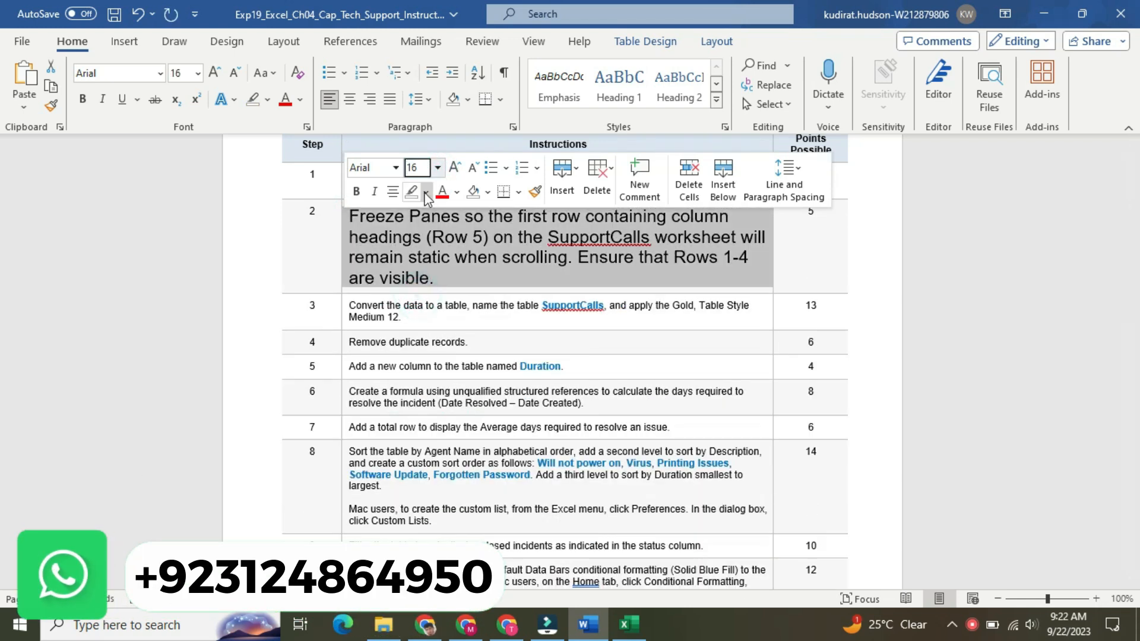
click(426, 192)
click(418, 213)
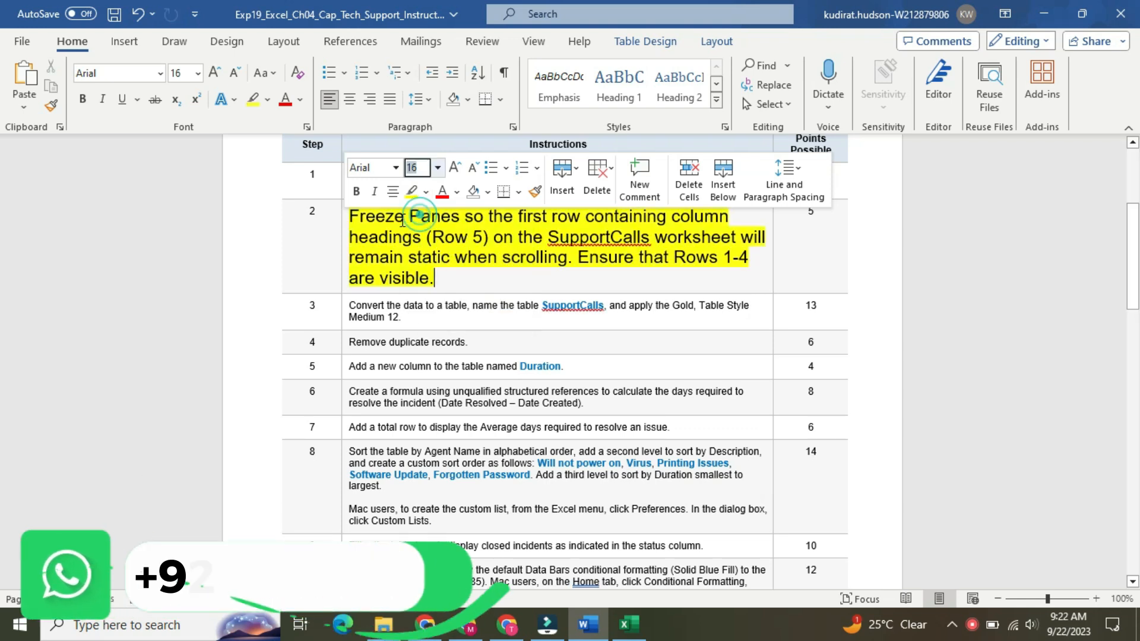
click(379, 217)
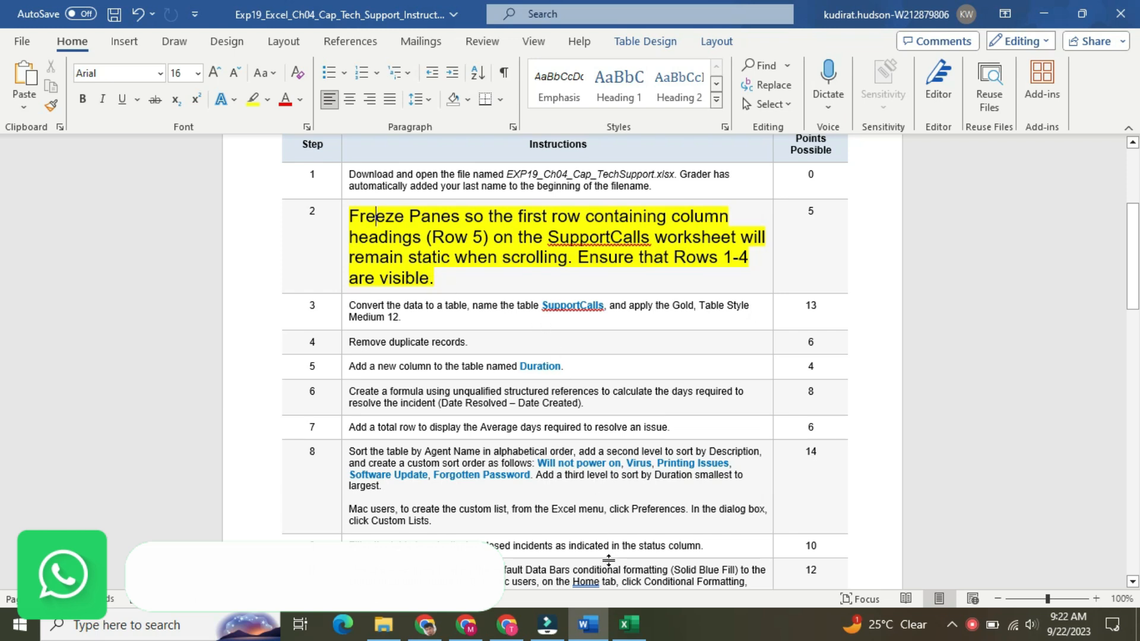
- Switch to the Excel workbook, select row 5 with the column headings and apply Freeze Top Row
click(629, 628)
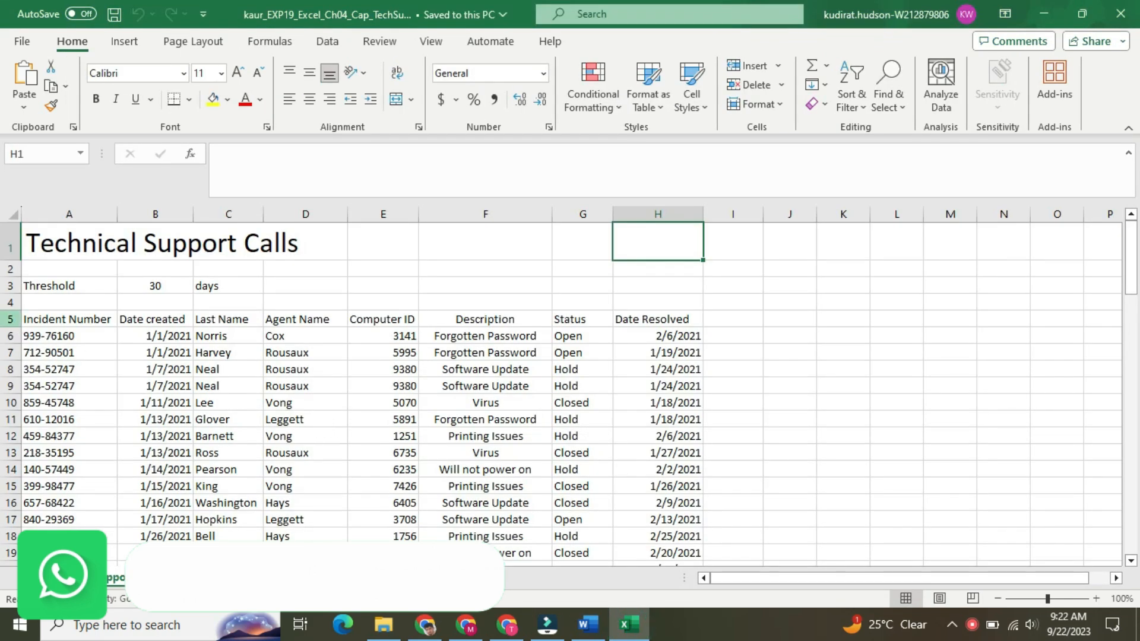
click(12, 319)
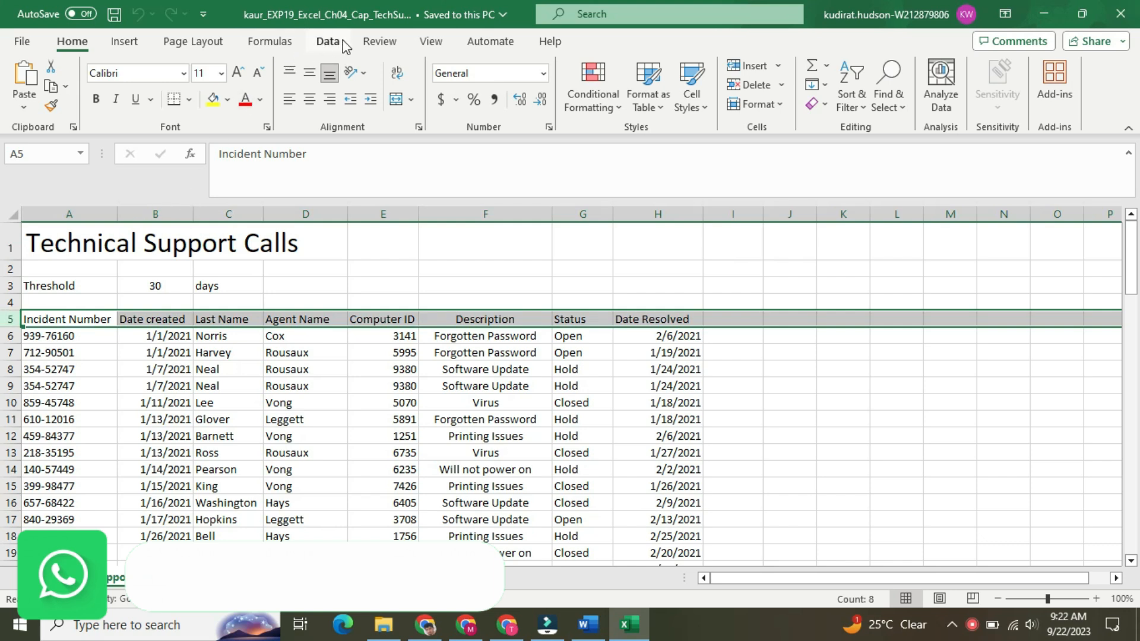
click(431, 41)
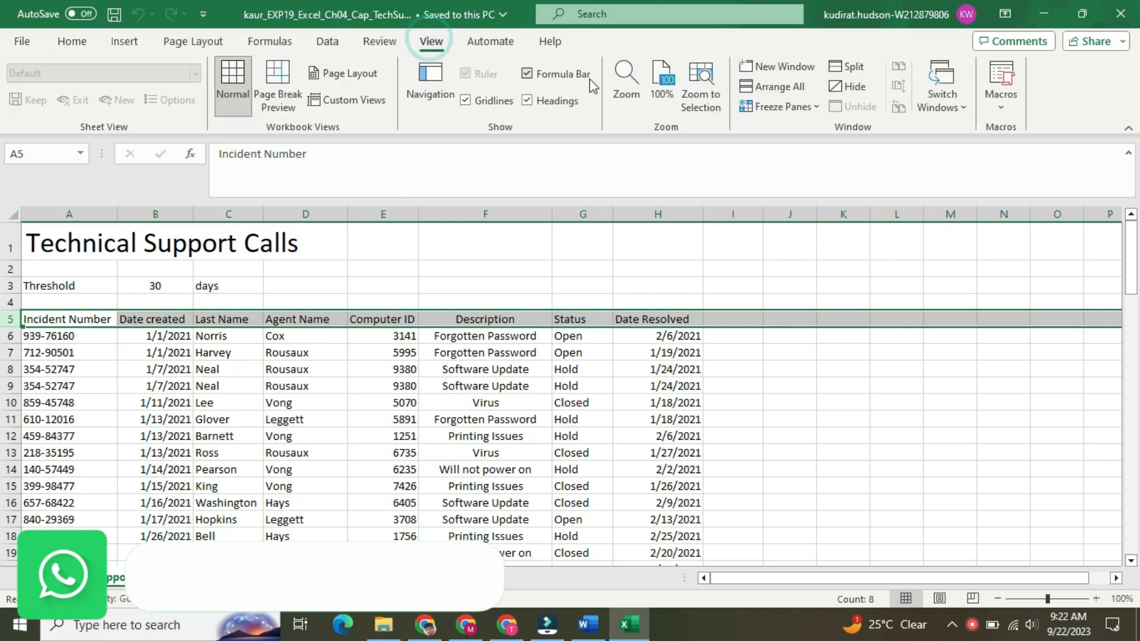
click(807, 105)
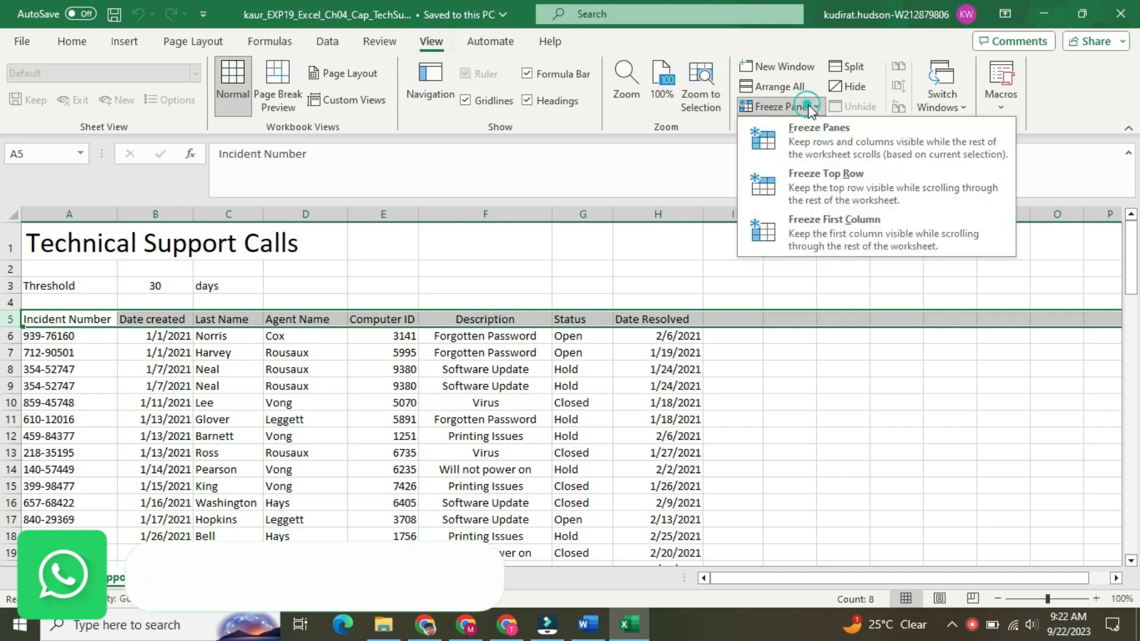
click(824, 173)
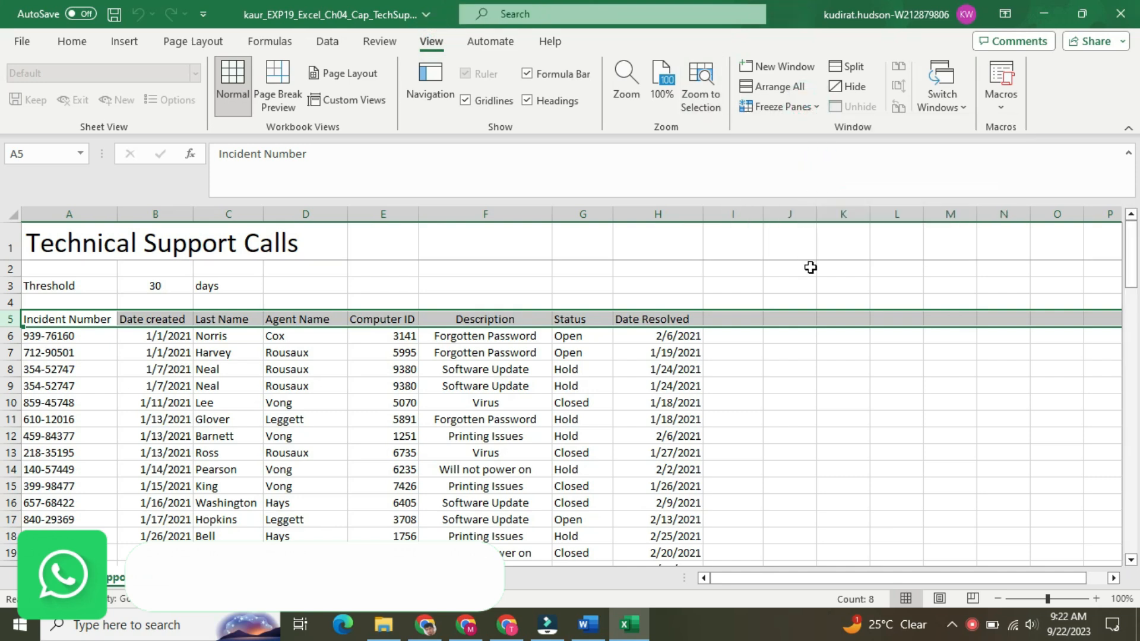
click(835, 370)
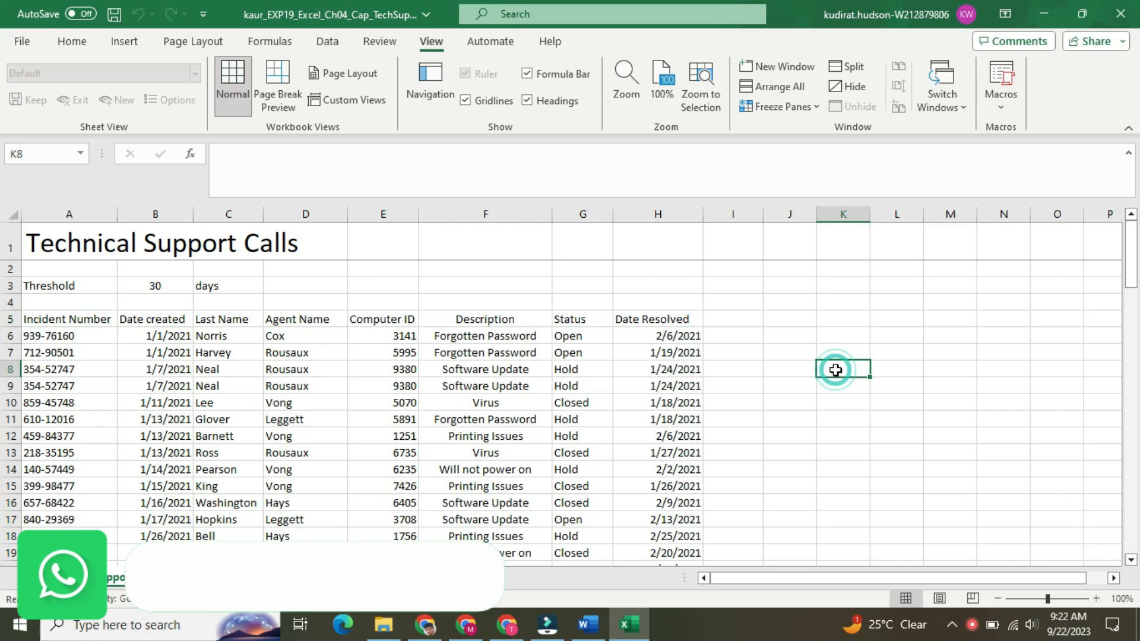
- Switch to the Word instructions, set the step 2 text to 9 pt and remove its yellow highlighting
click(595, 623)
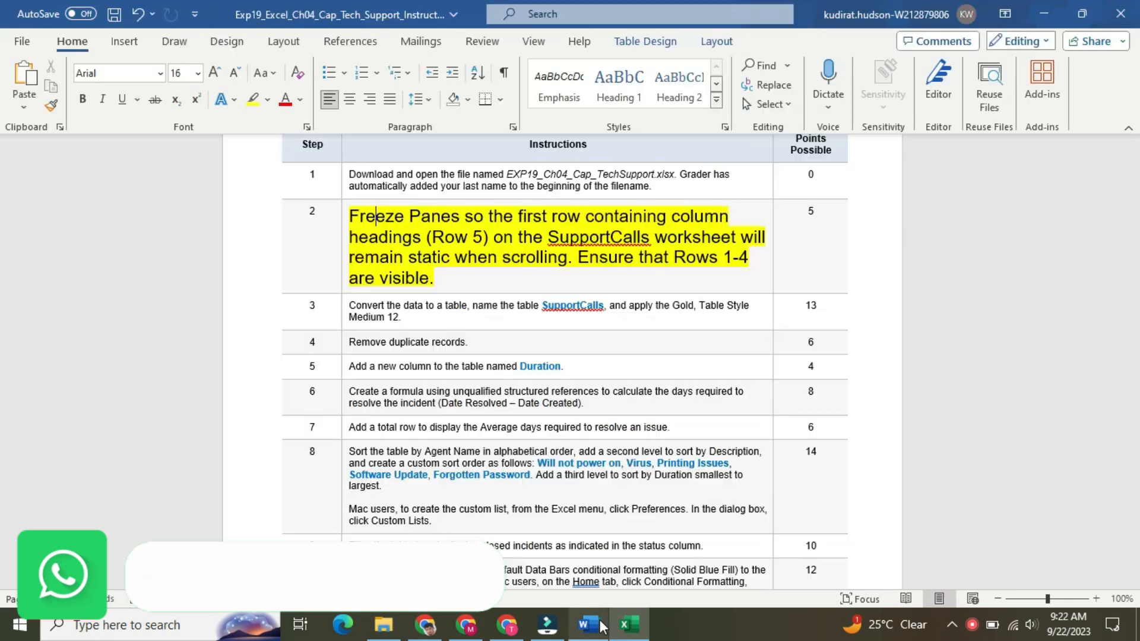
click(343, 253)
click(440, 198)
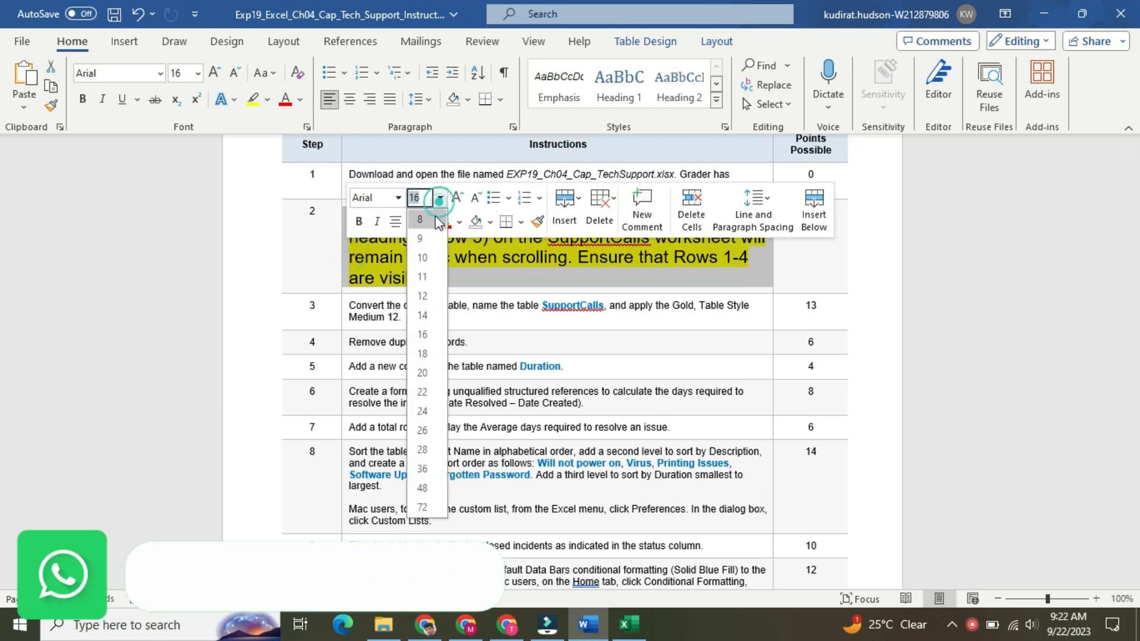
click(429, 240)
click(428, 222)
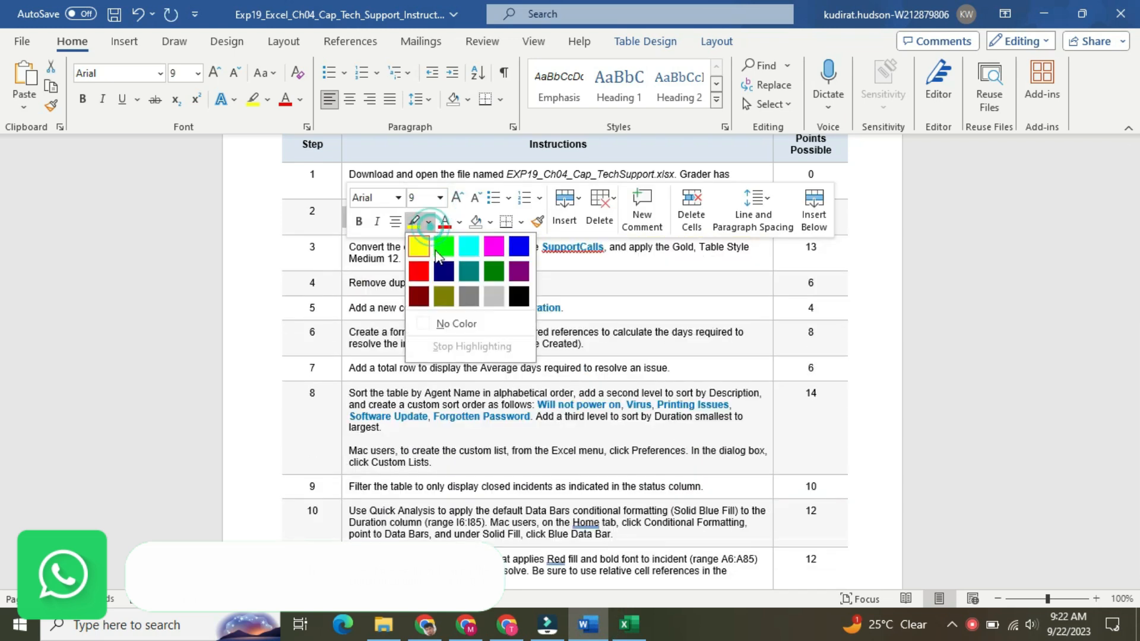
click(457, 315)
- Enlarge the step 3 instruction about converting the data to a table to 16 pt and highlight it in yellow
right_click(344, 254)
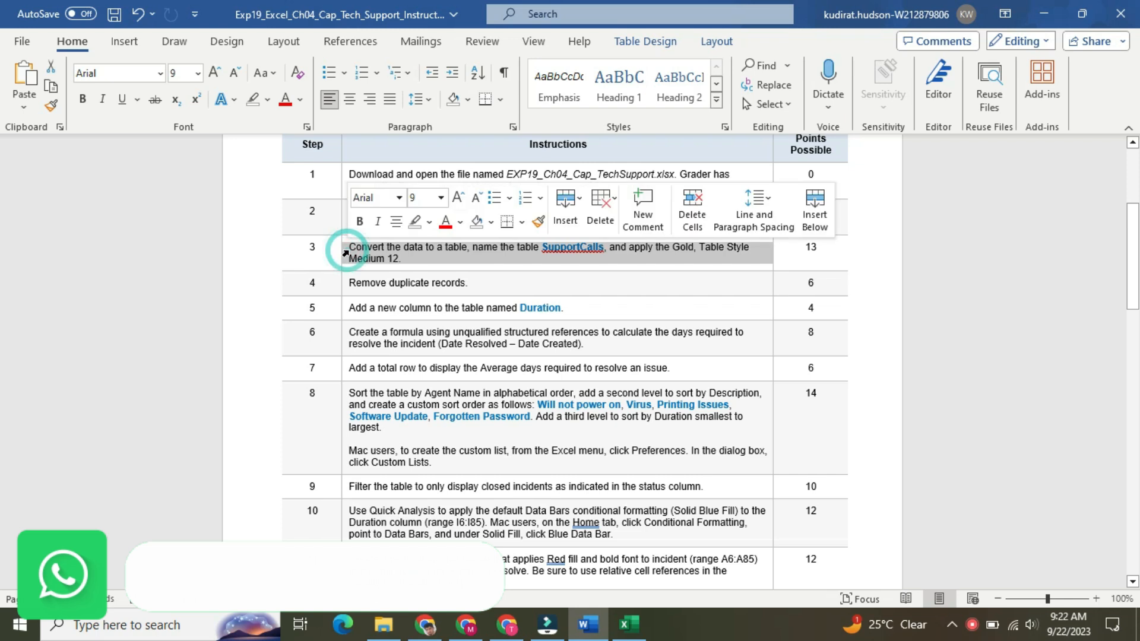
click(440, 198)
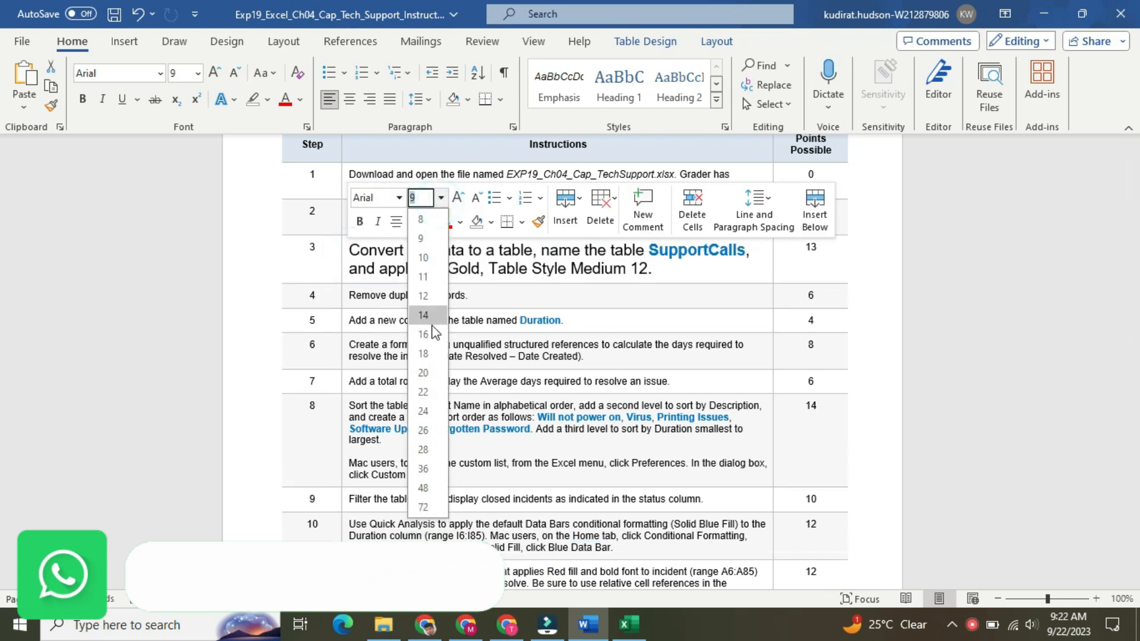
click(423, 335)
click(430, 231)
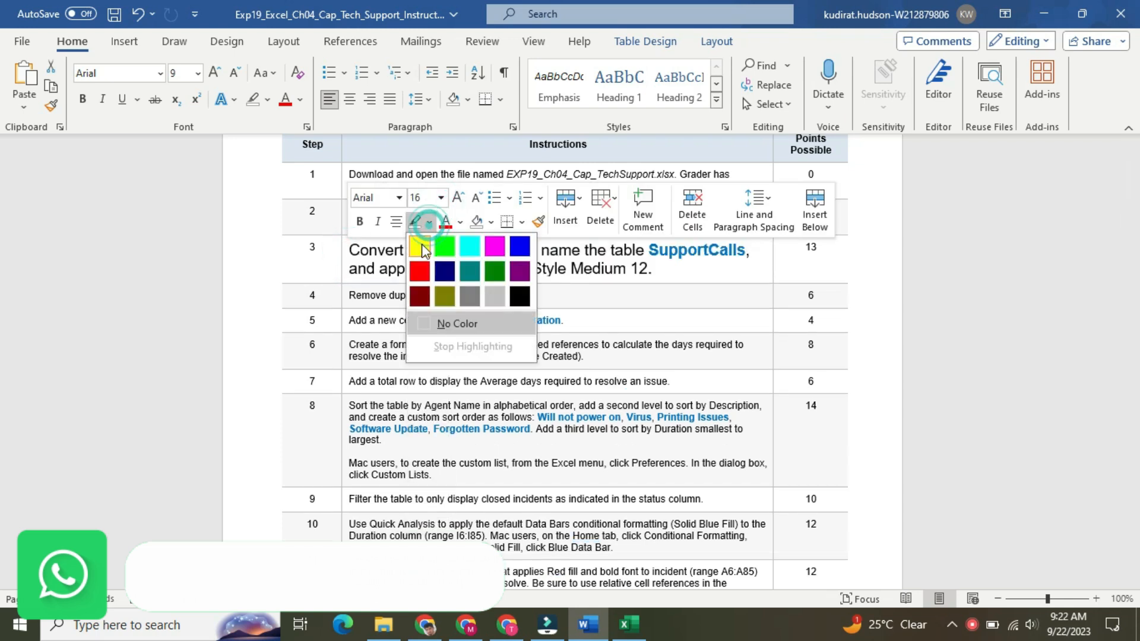
click(417, 244)
click(417, 250)
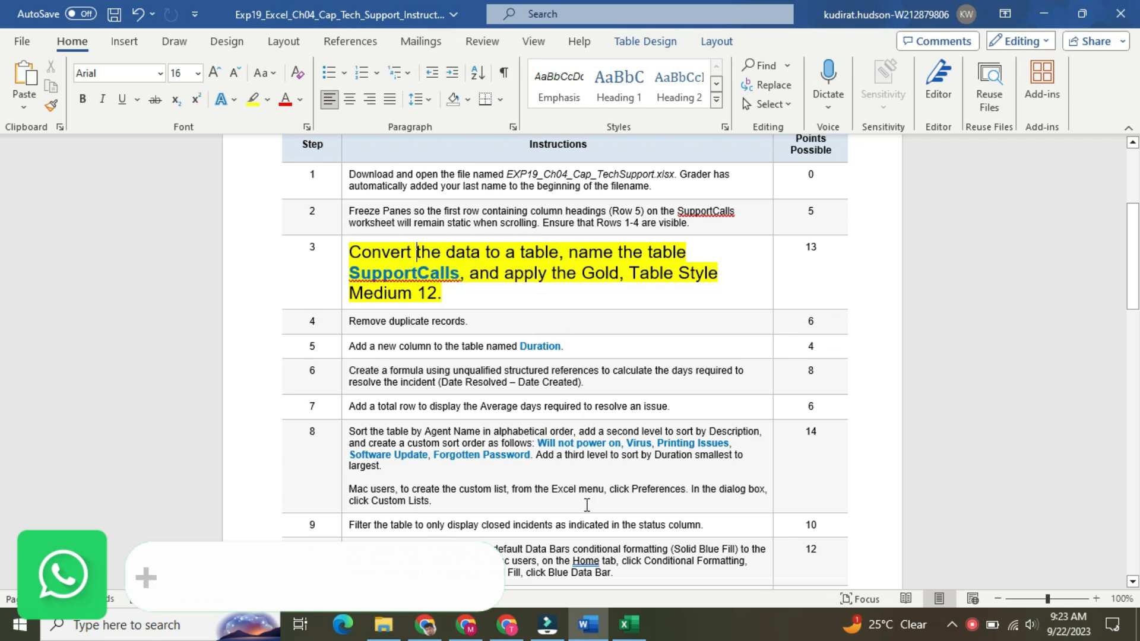
- Switch to the Excel workbook and convert the support call data into a table, using row 5 as its headers
click(629, 624)
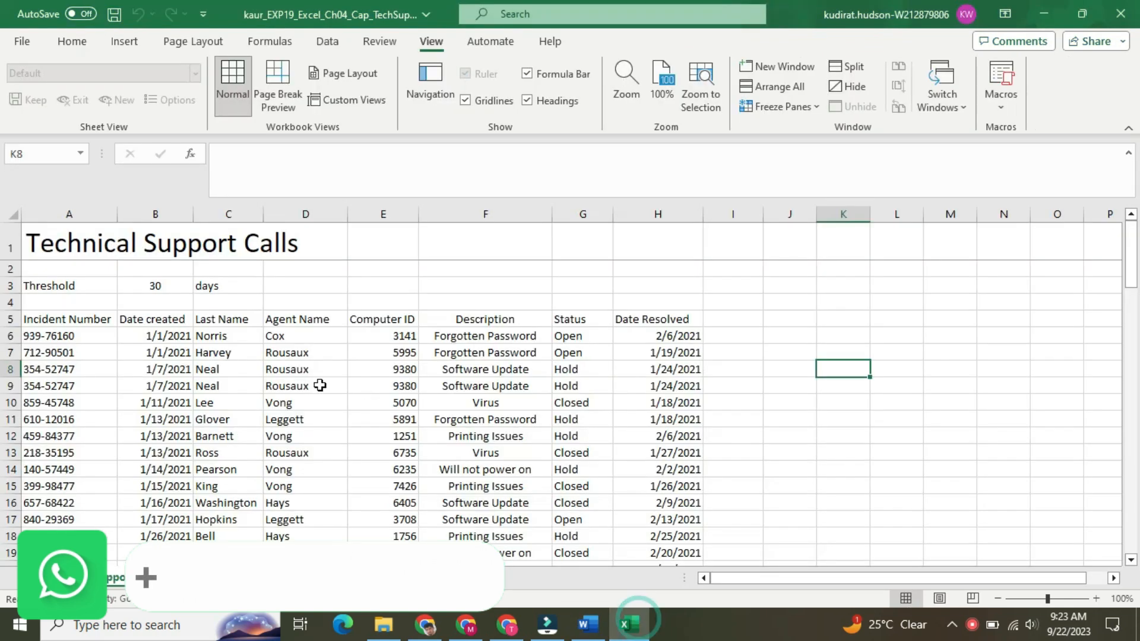
click(209, 349)
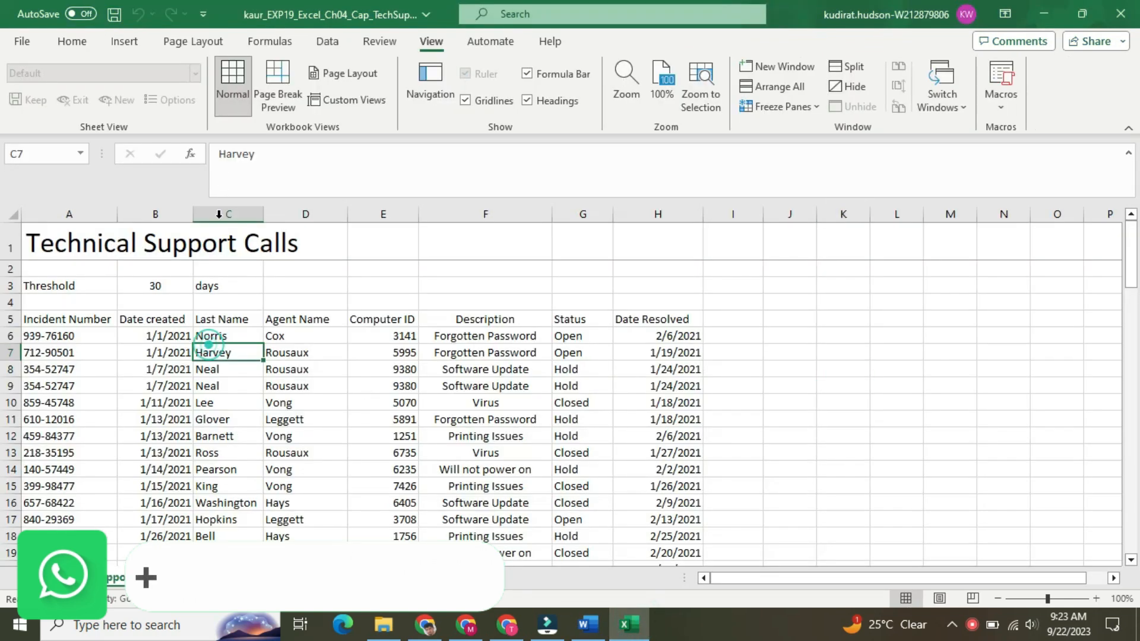
click(119, 48)
click(157, 88)
click(824, 406)
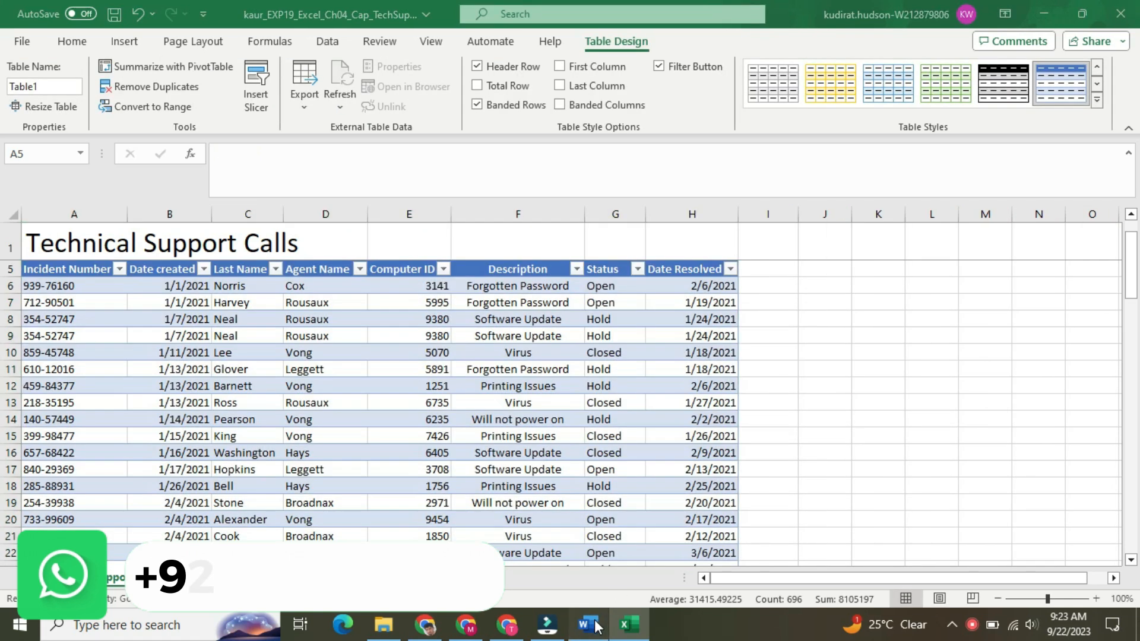
- Copy the name SupportCalls from step 3 of the Word instructions and rename the Excel table as SupportCalls
click(588, 624)
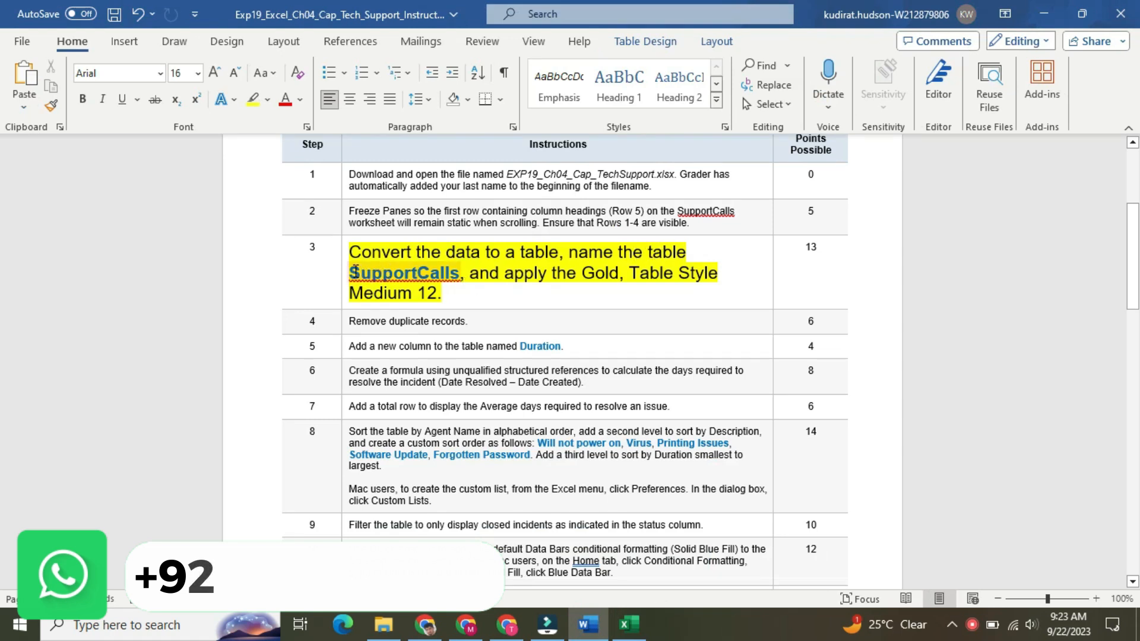
drag(355, 271, 457, 268)
key(ctrl+c)
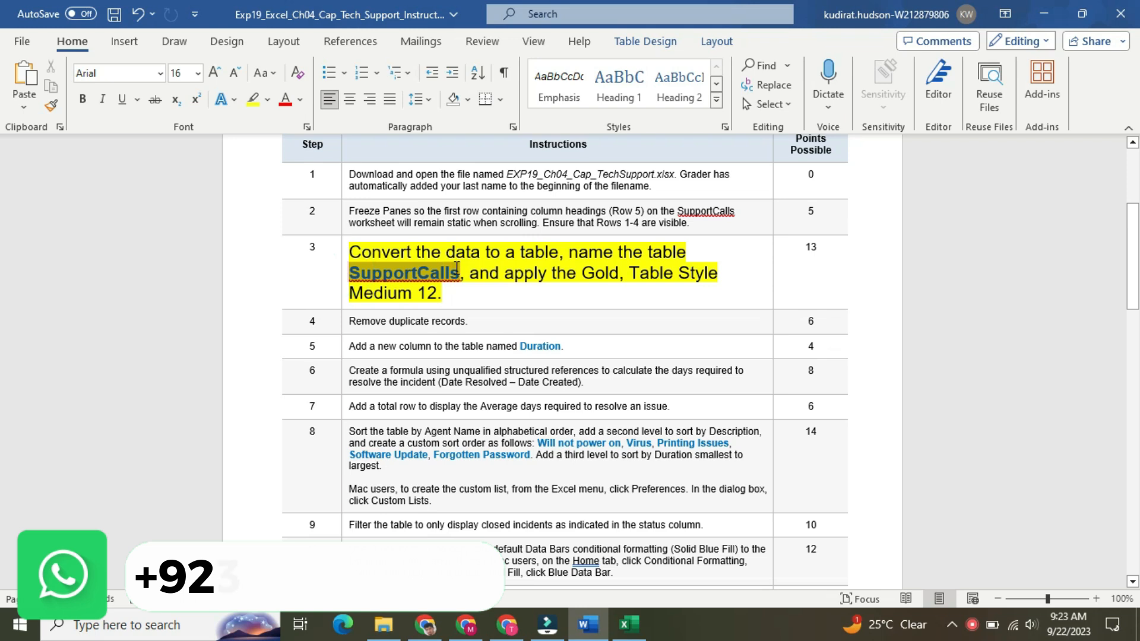
key(ctrl+b)
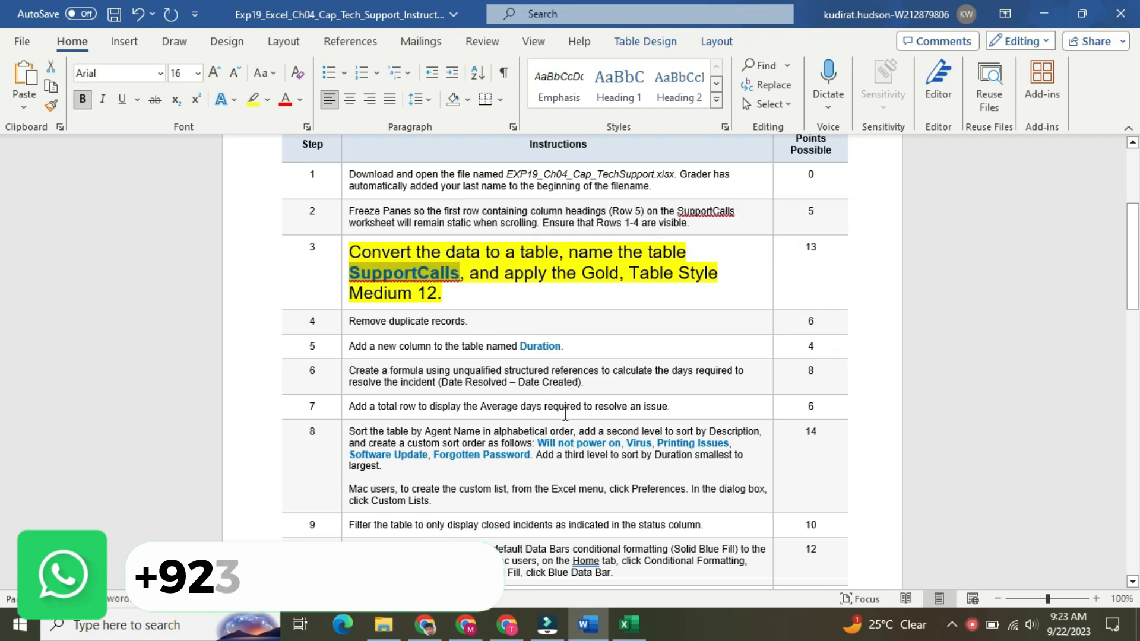
click(626, 623)
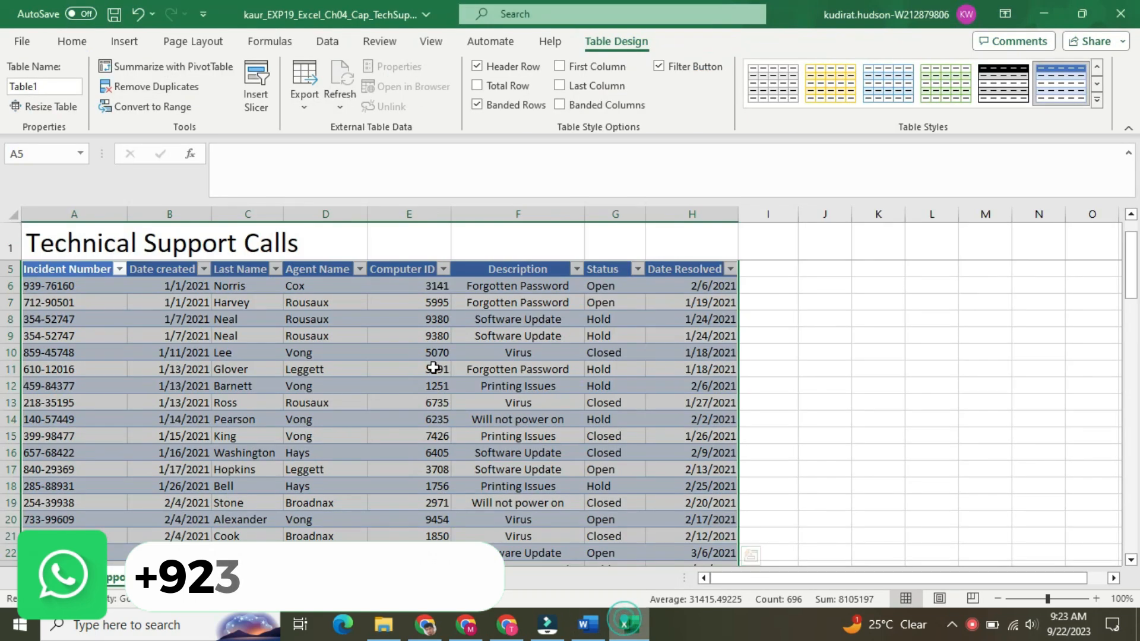
click(39, 88)
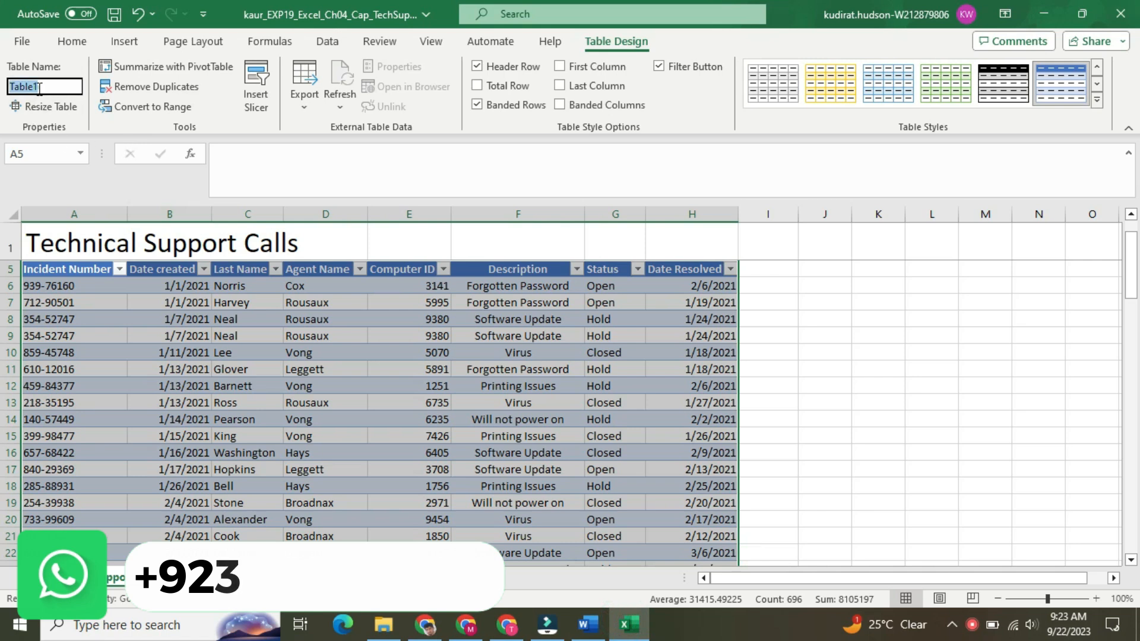
key(ctrl+v)
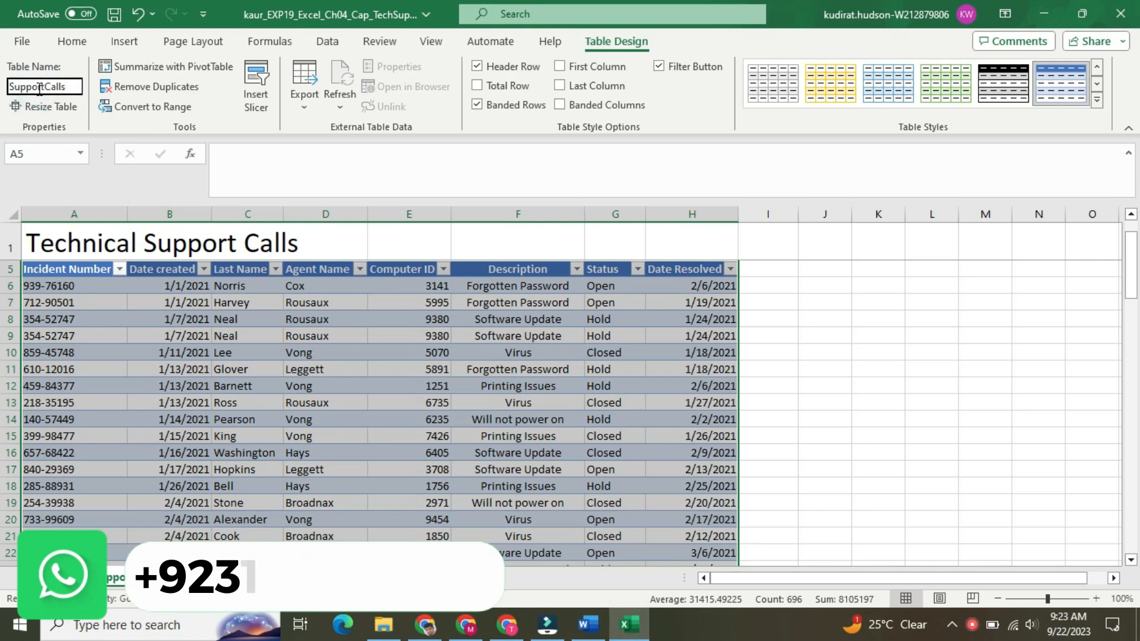
key(Return)
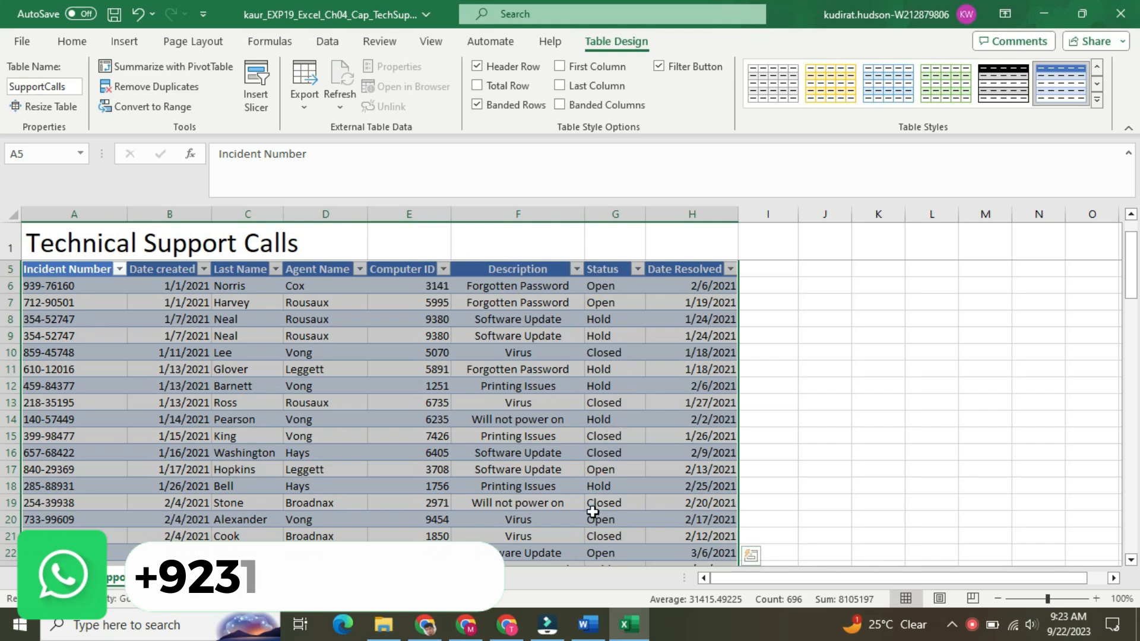
- Check the required style in the Word instructions, then apply Gold, Table Style Medium 12 to the SupportCalls table in Excel
click(588, 624)
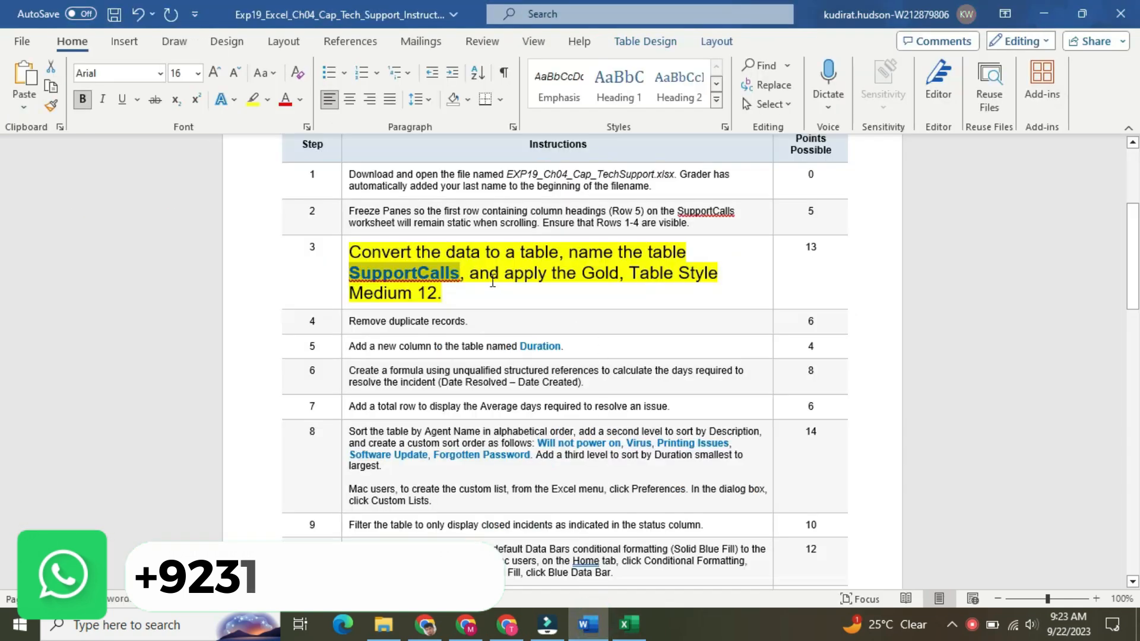
click(485, 277)
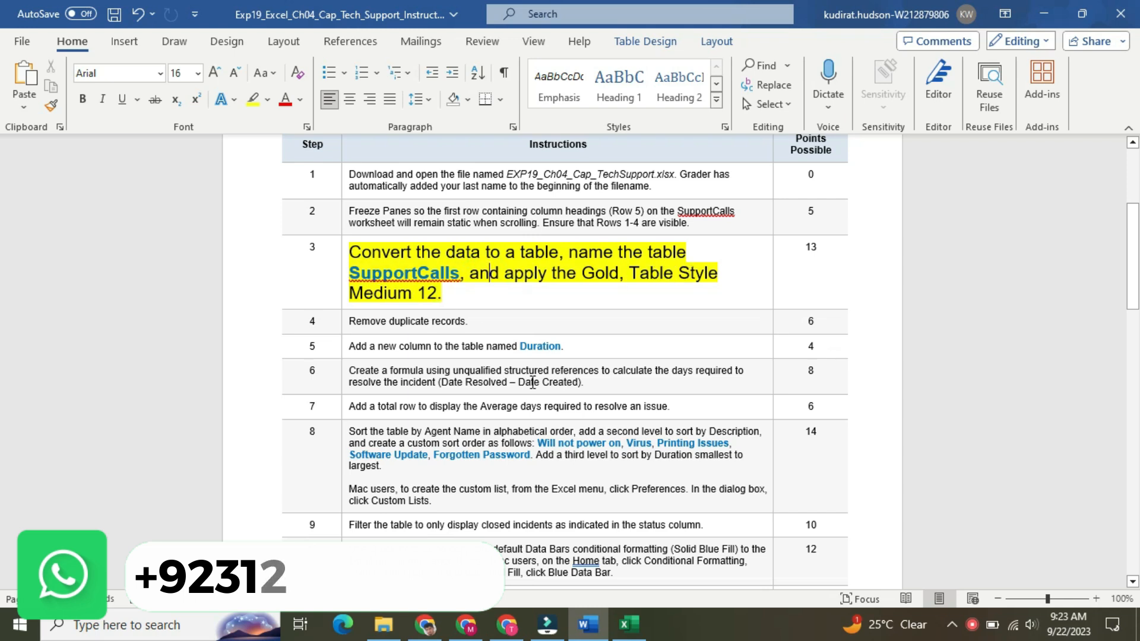
click(633, 631)
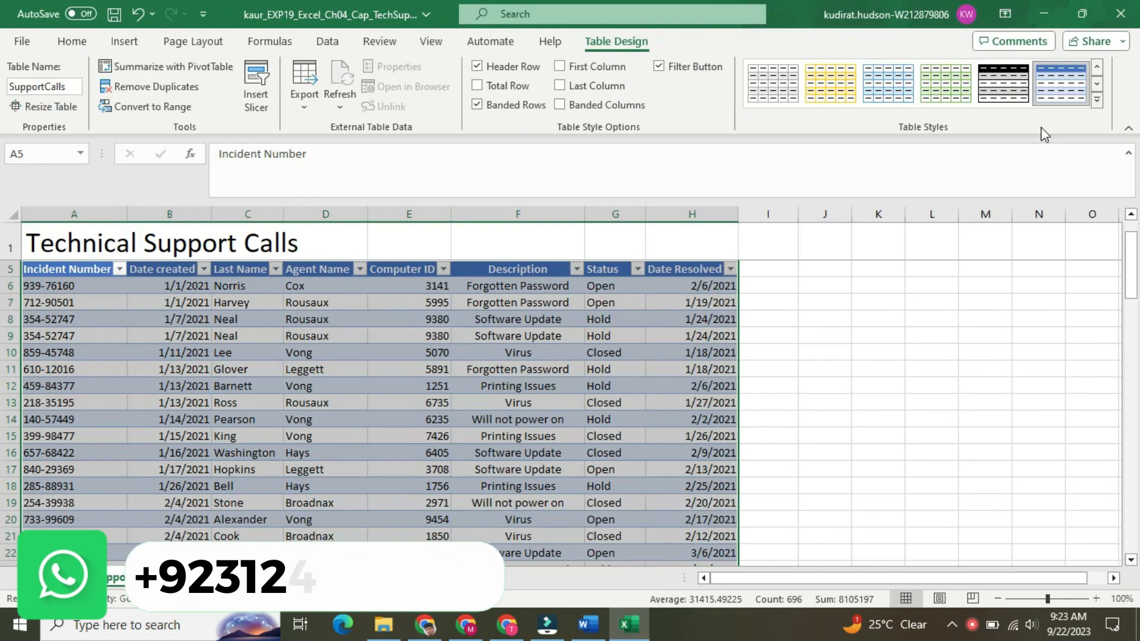
click(1098, 101)
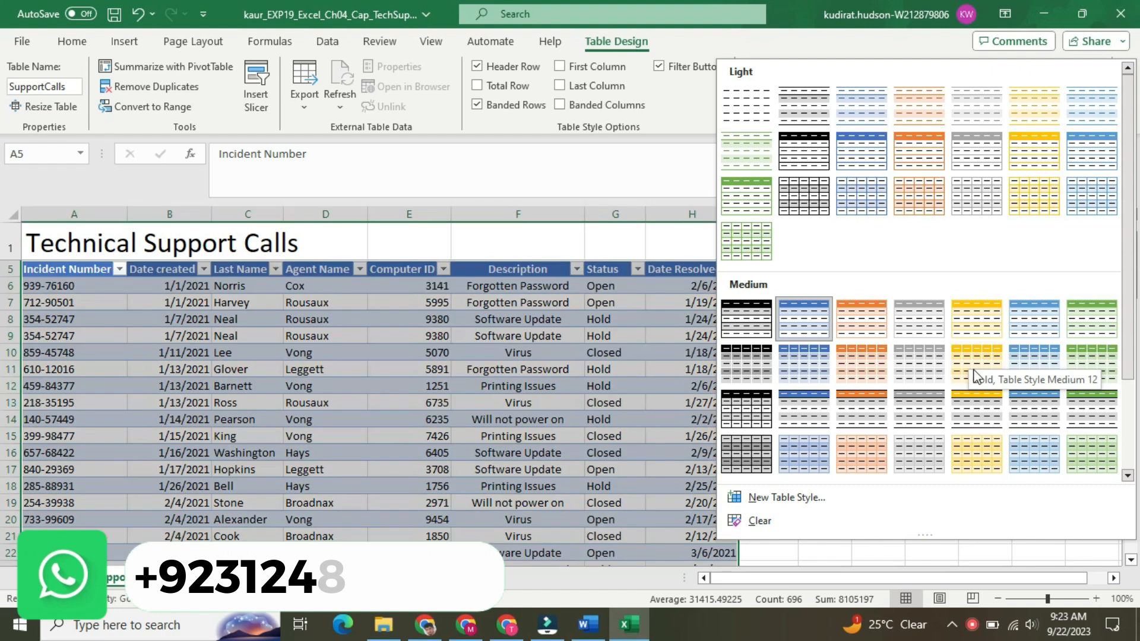
click(974, 361)
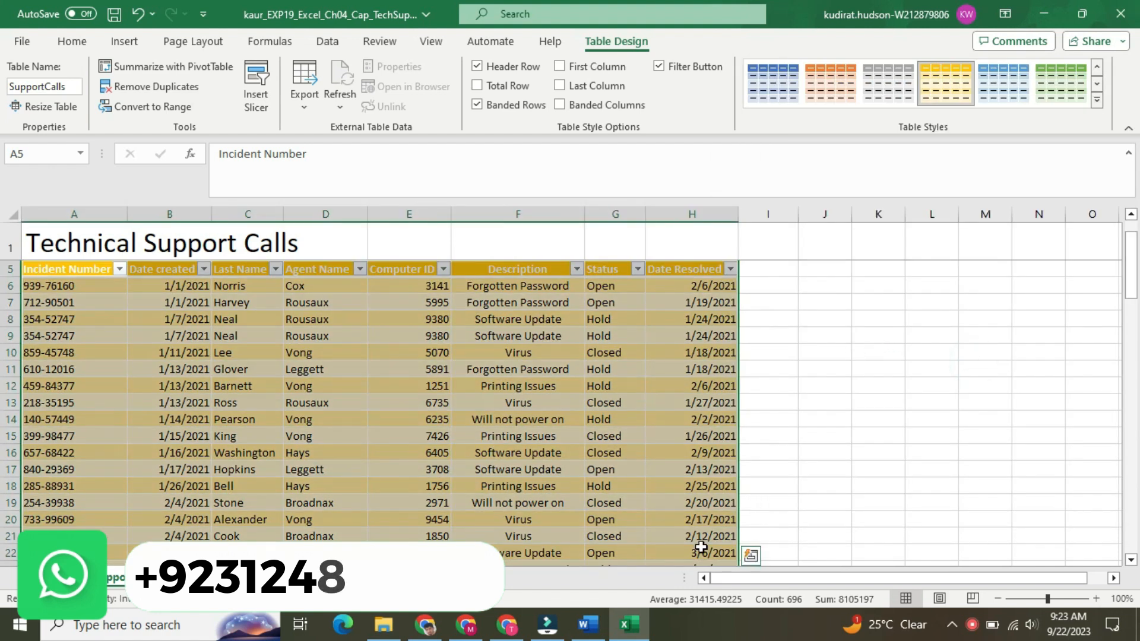
- Return to the Word instructions, set the step 3 text to 9 pt and remove its highlighting
click(601, 628)
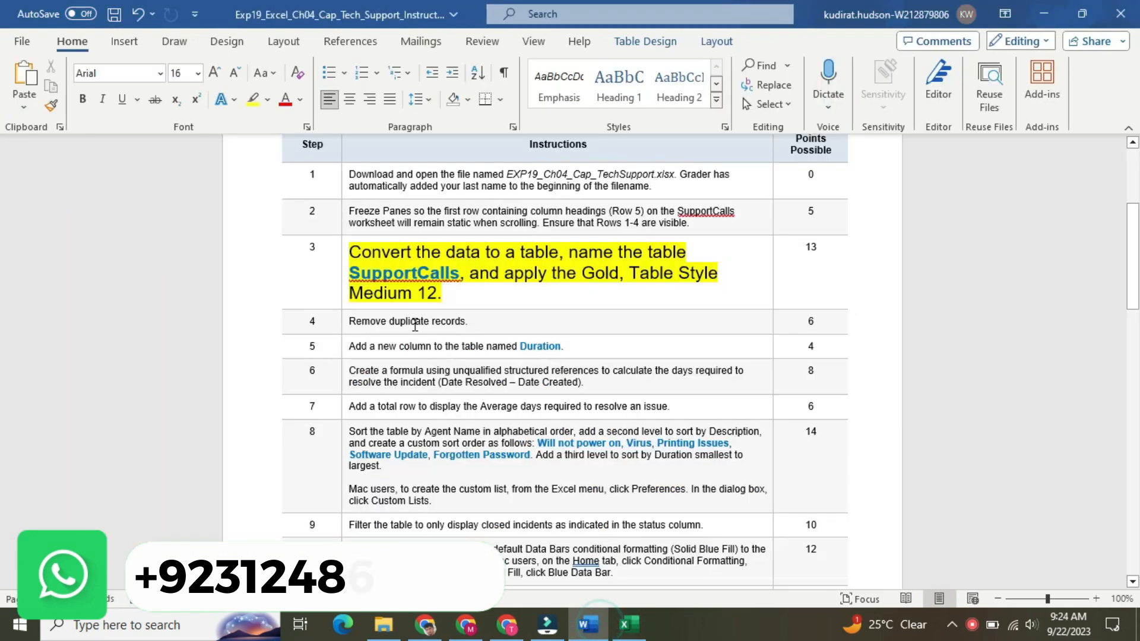
click(342, 268)
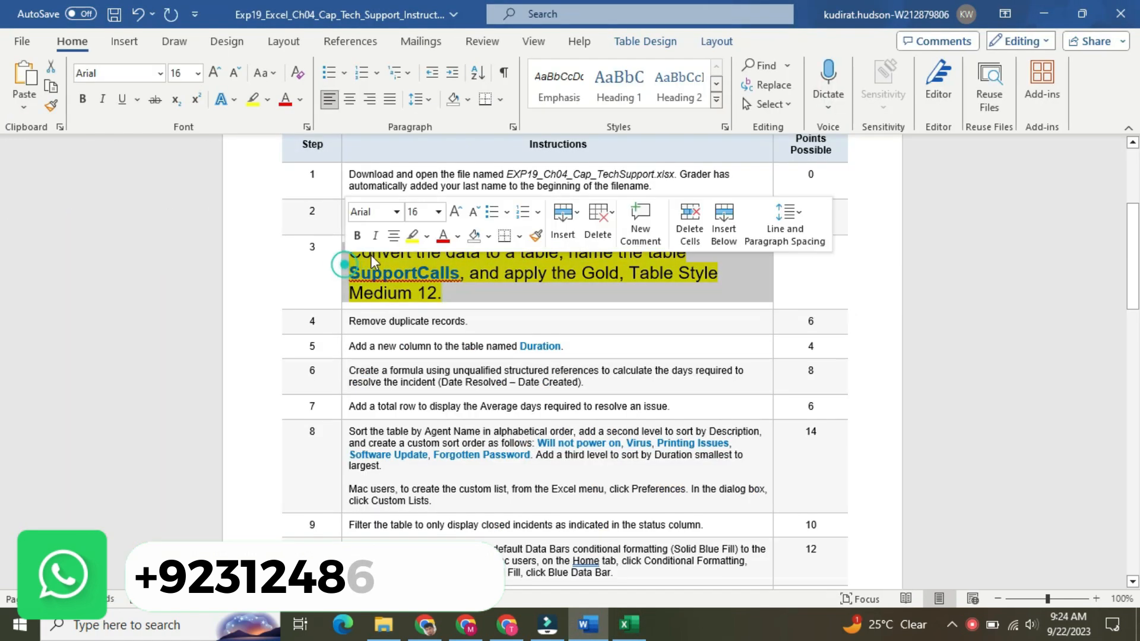
click(438, 212)
click(420, 253)
click(426, 236)
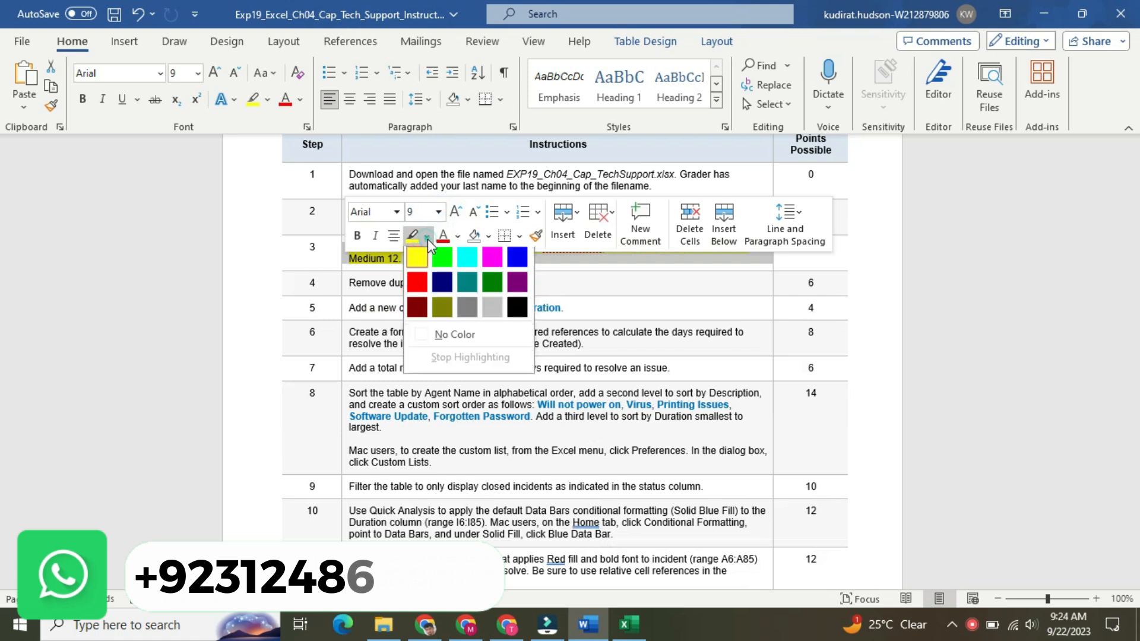
click(447, 334)
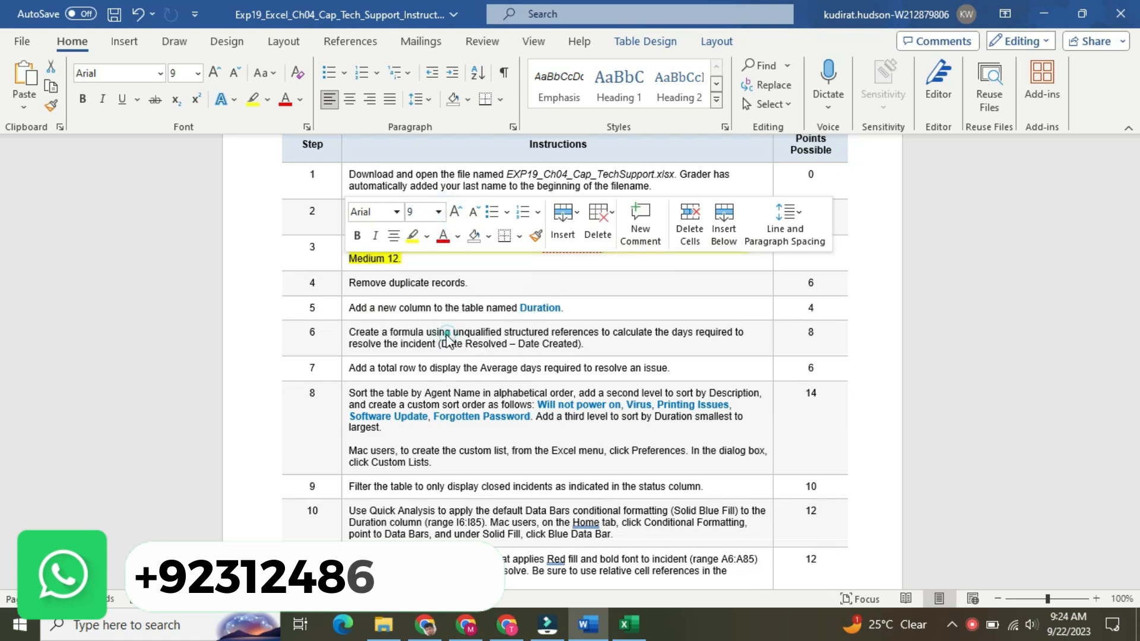
- Enlarge the step 4 instruction about removing duplicate records to 16 pt and highlight it in yellow
click(341, 283)
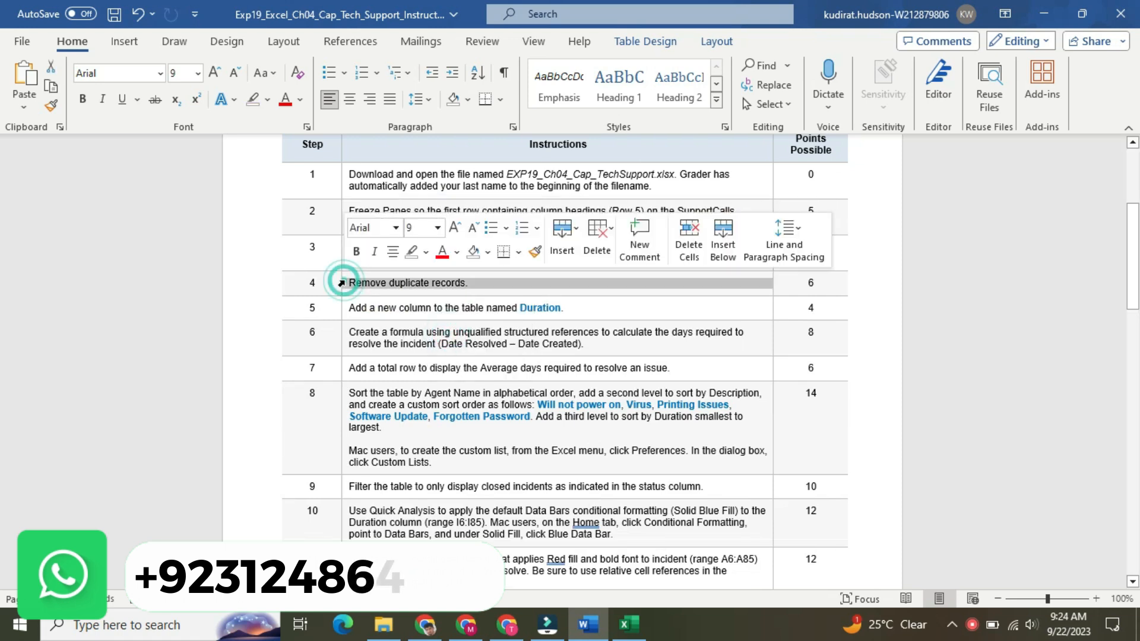
click(437, 230)
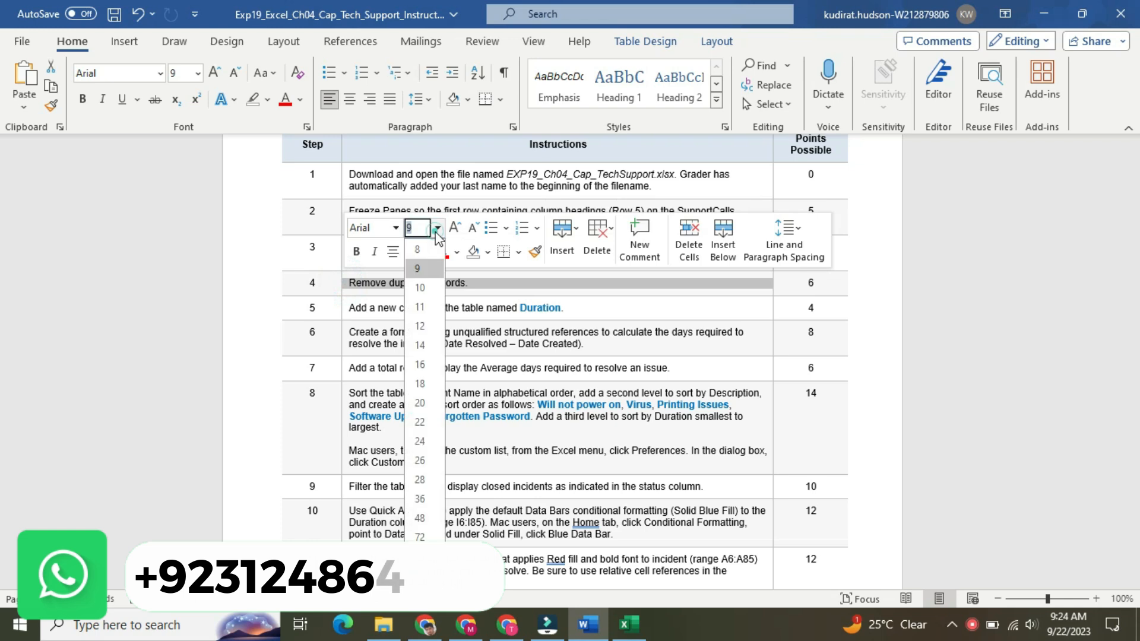
click(423, 361)
click(426, 252)
click(414, 272)
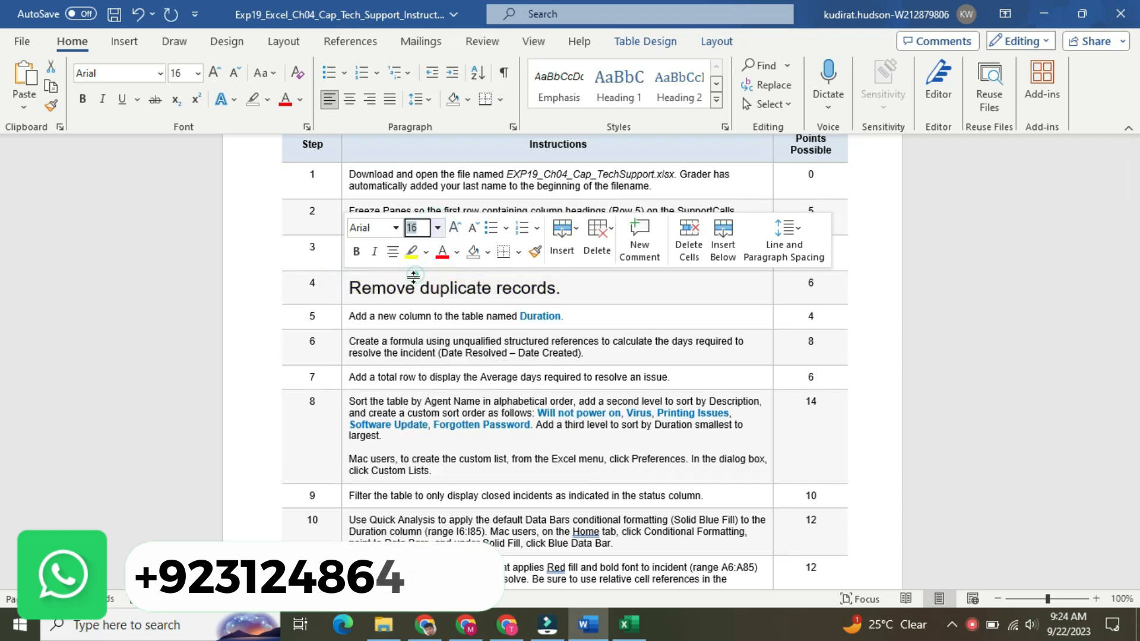
click(363, 287)
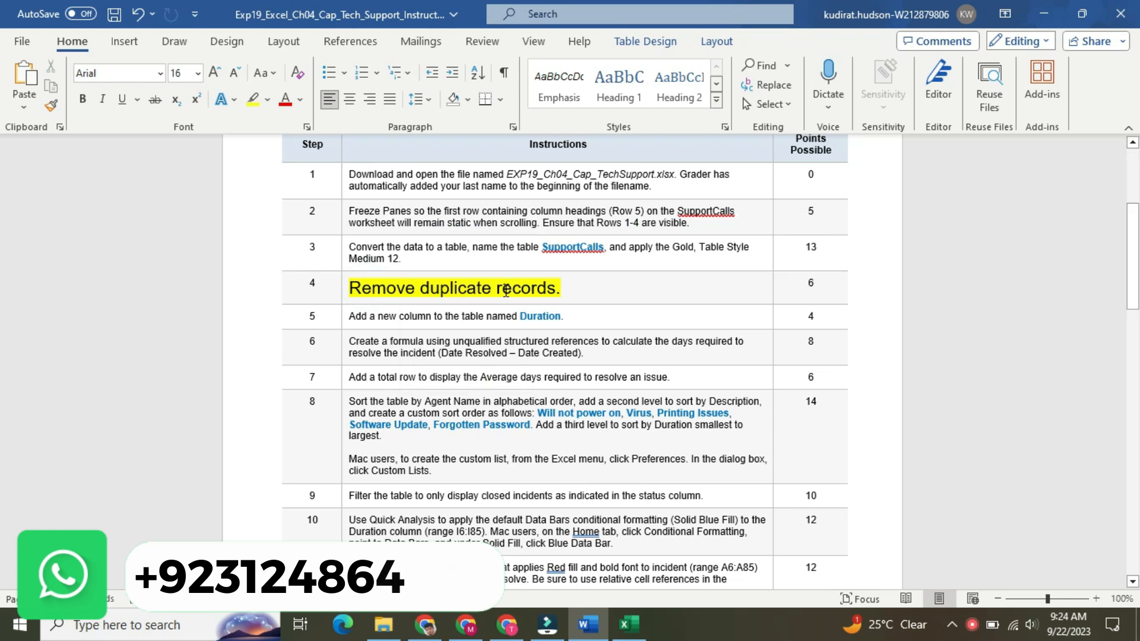
- Switch to the Excel workbook and remove duplicate records from the SupportCalls table, comparing all columns
click(629, 625)
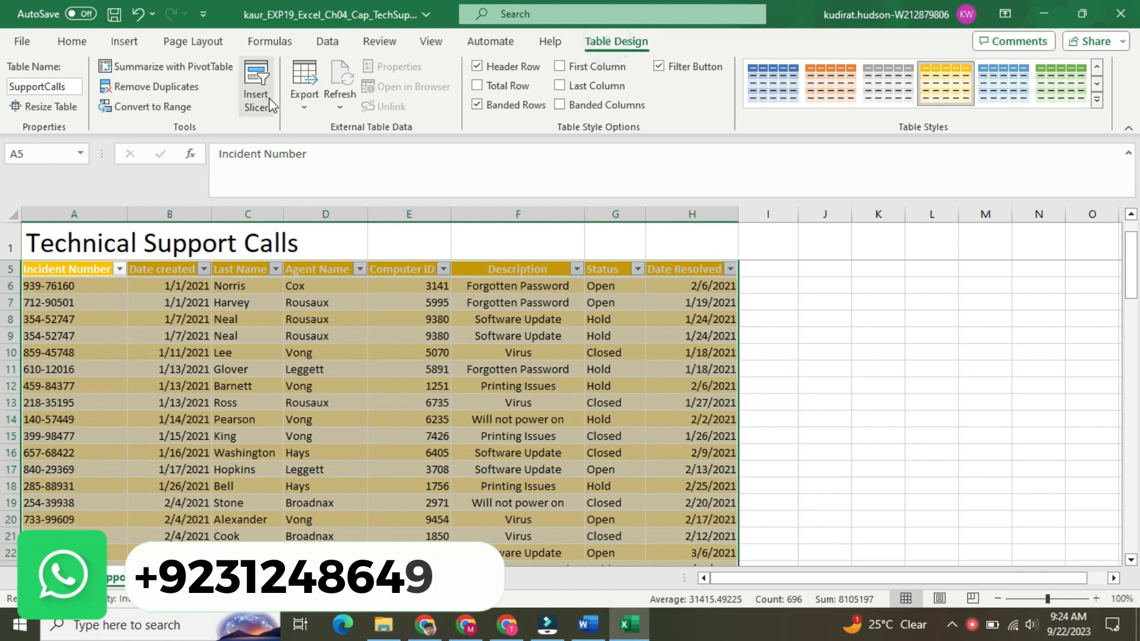
click(184, 88)
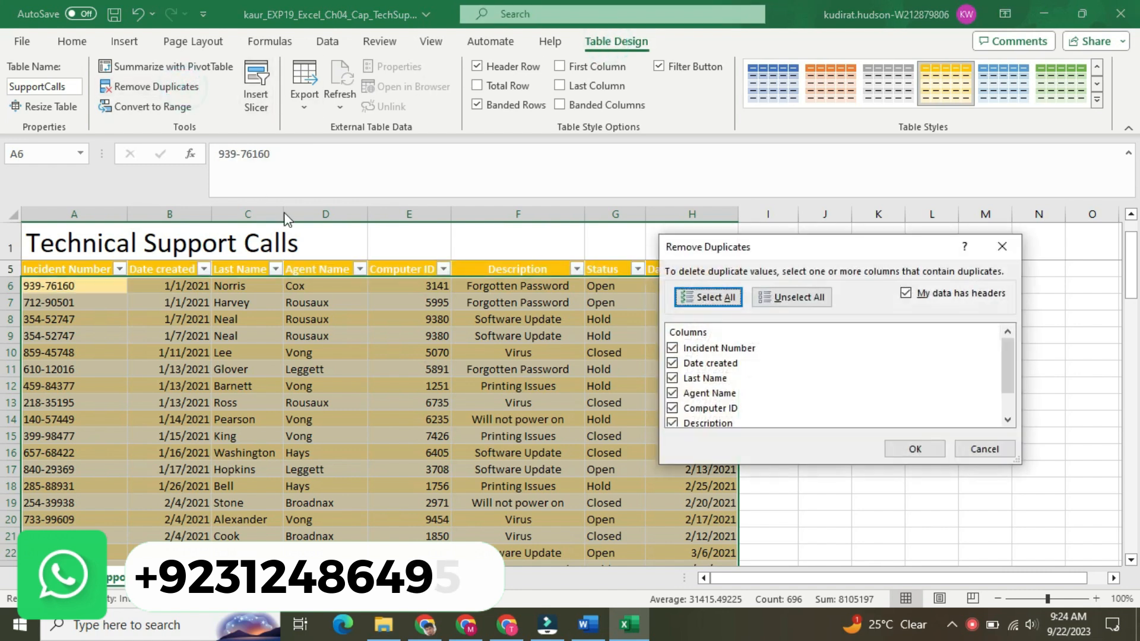
click(915, 448)
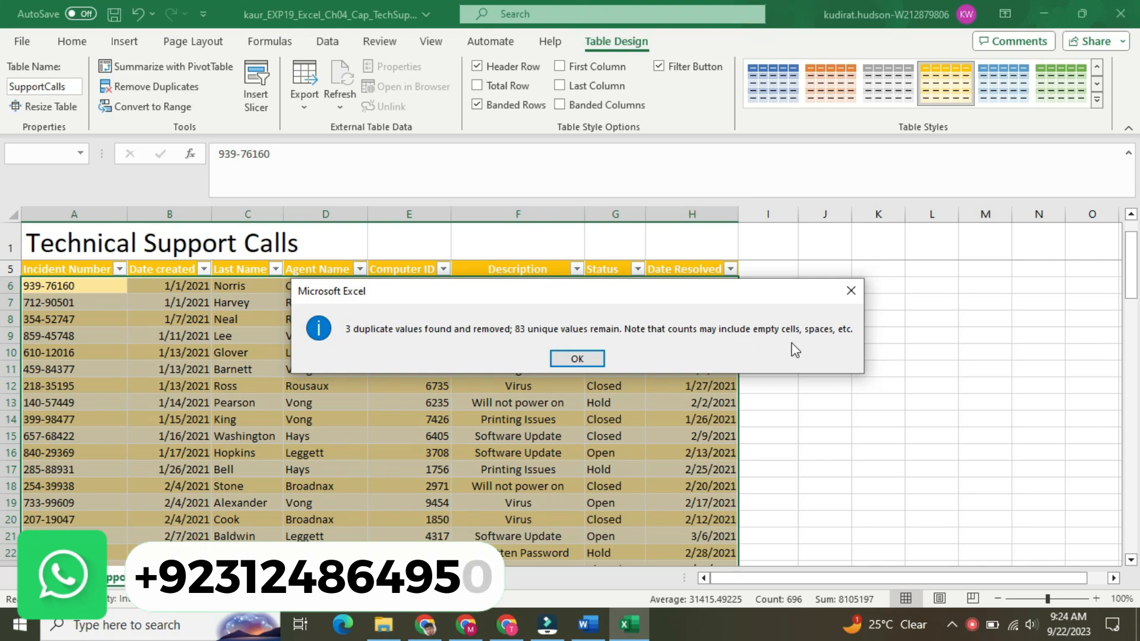
click(578, 358)
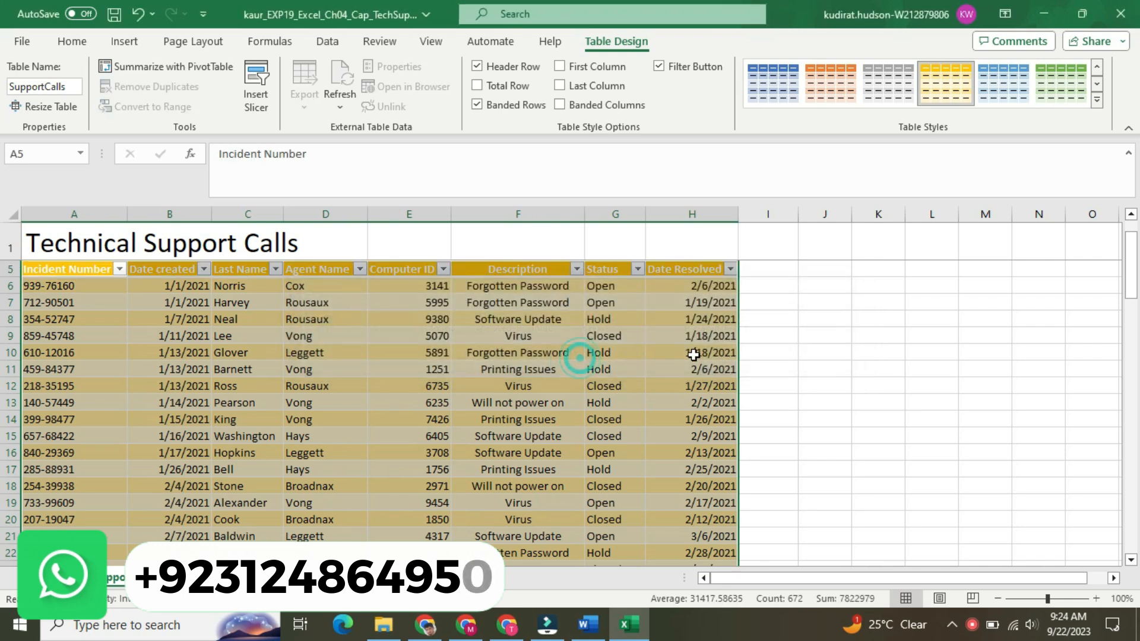
click(794, 357)
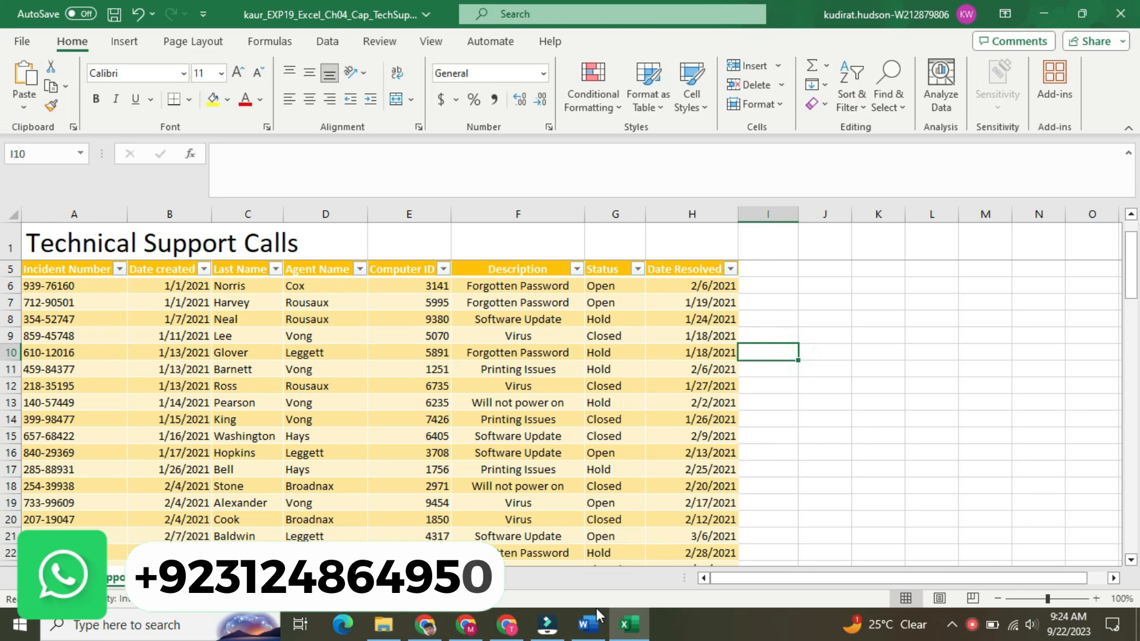
- Switch to the Word instructions, set the step 4 text to 9 pt and remove its highlighting
click(587, 625)
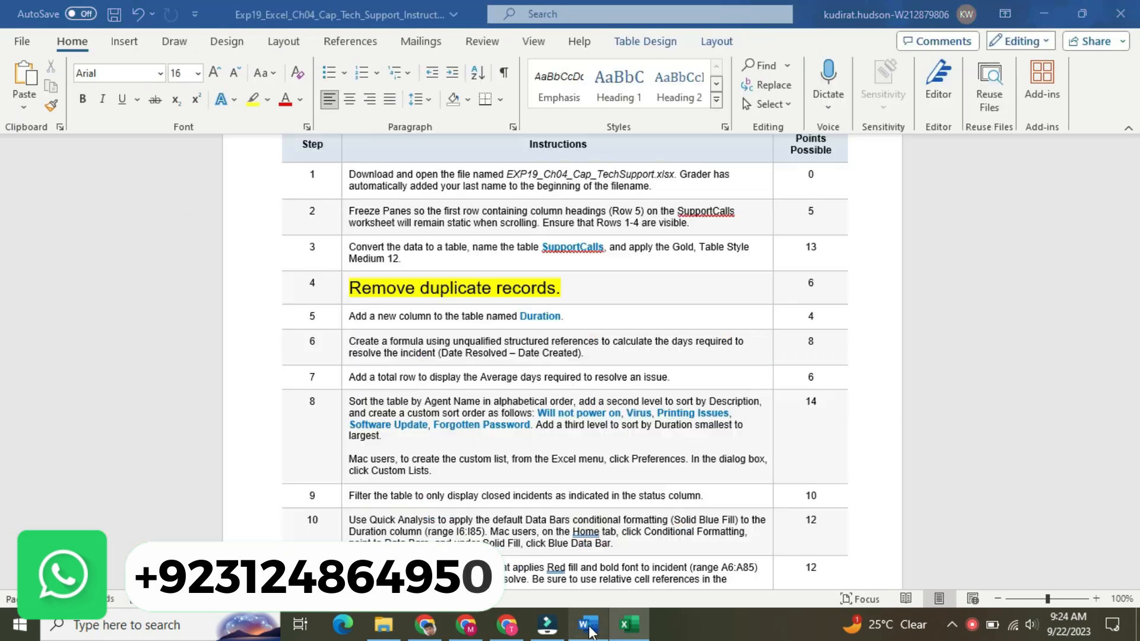
click(342, 284)
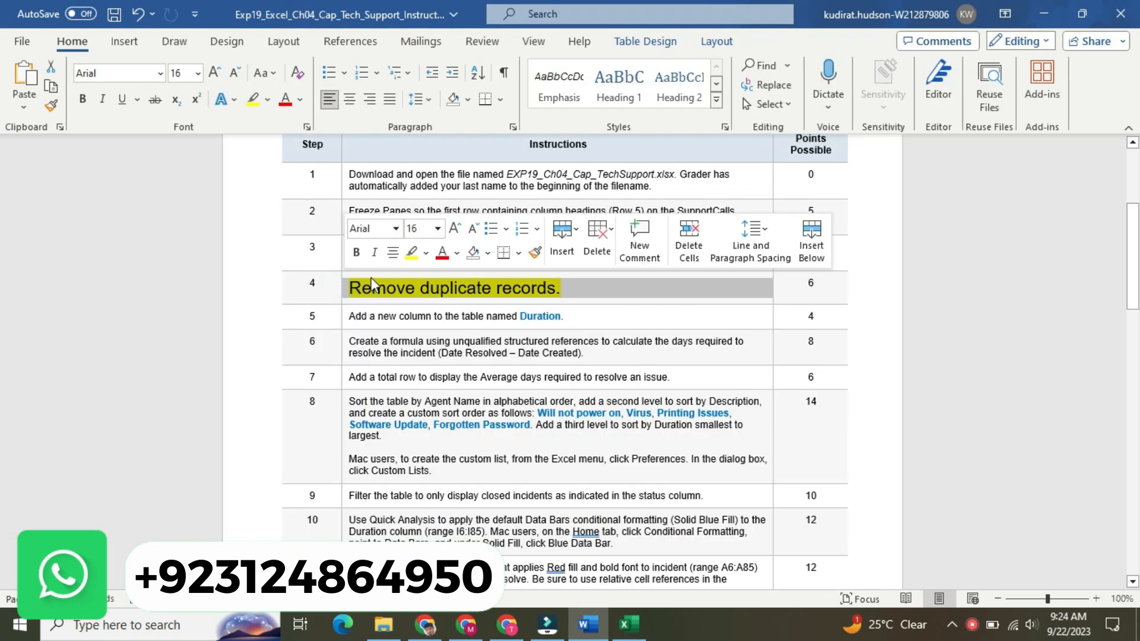
click(438, 230)
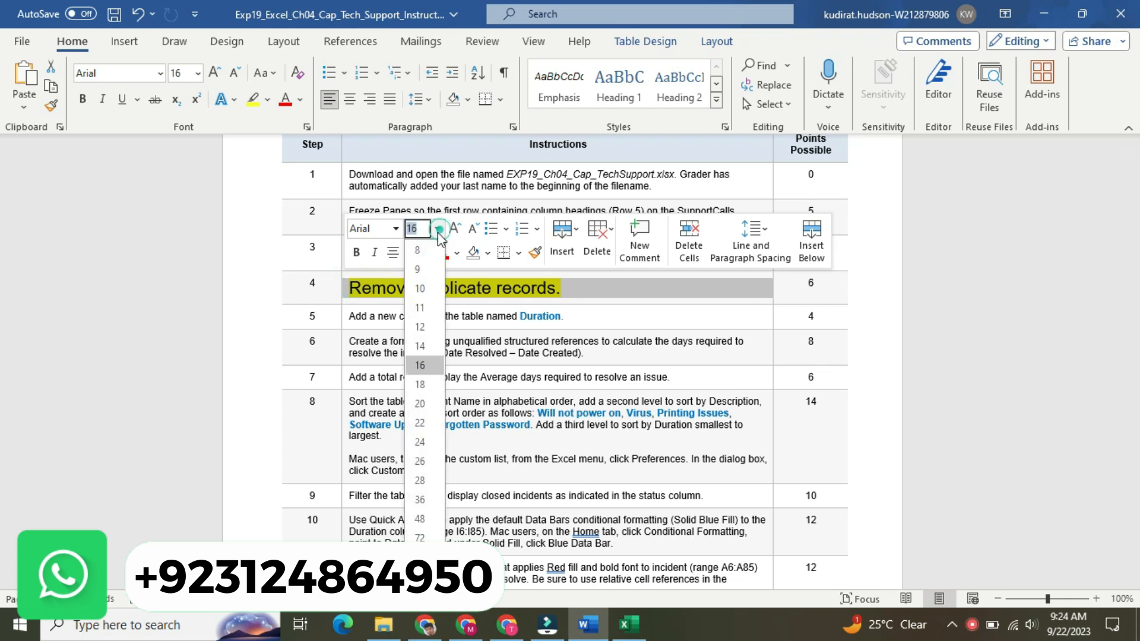
click(419, 269)
click(425, 253)
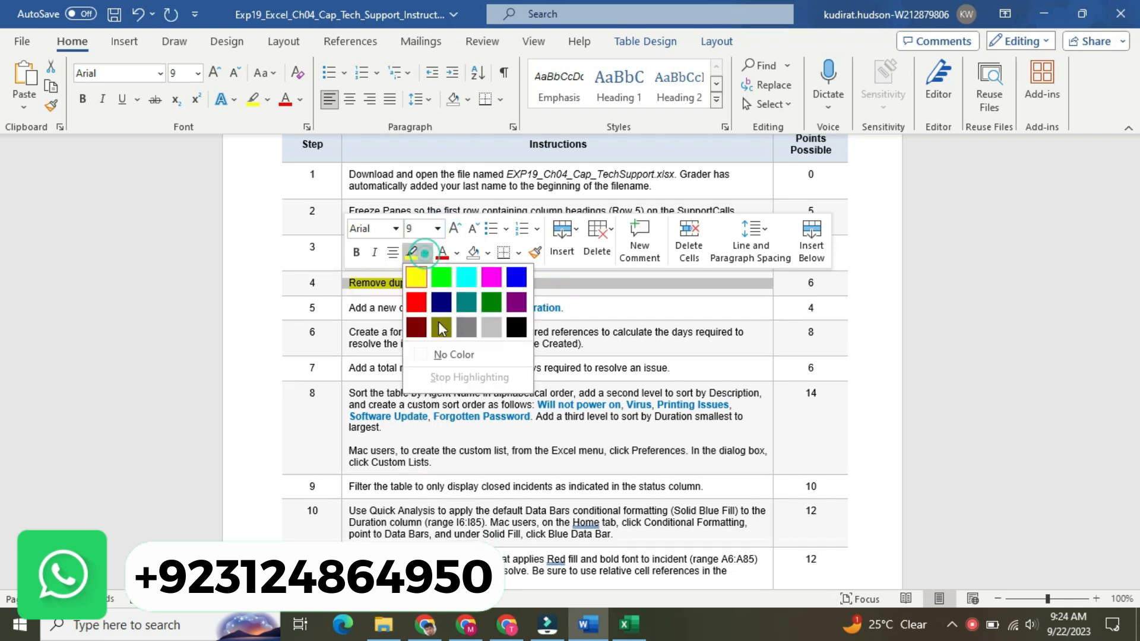
click(448, 353)
- Enlarge the step 5 instruction about adding a new column to 16 pt and highlight it in yellow
click(344, 309)
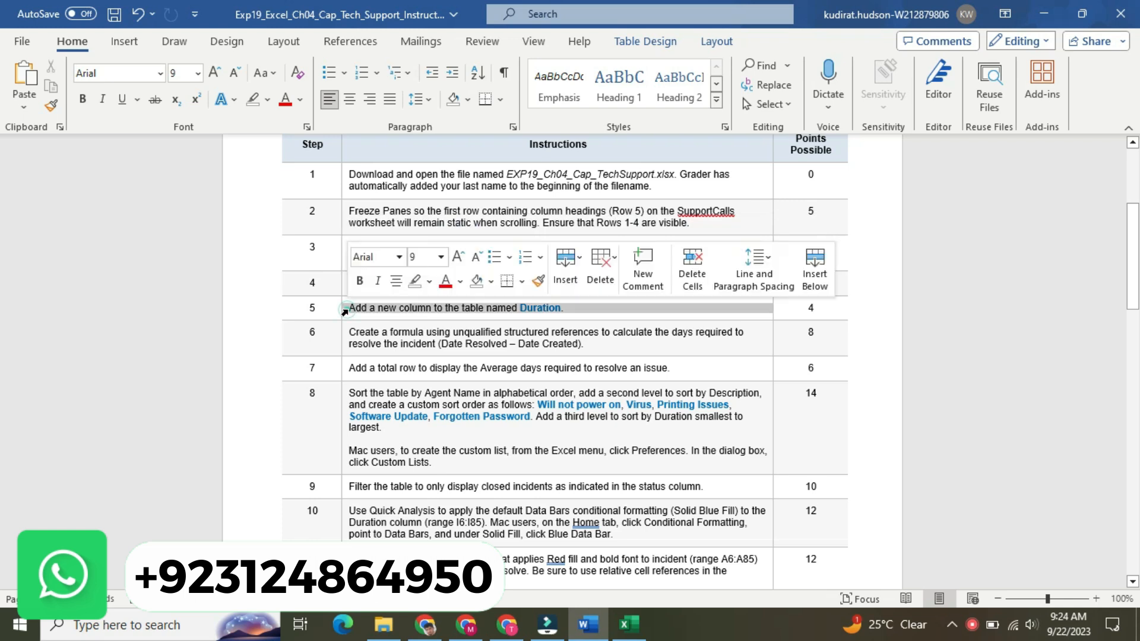
click(441, 257)
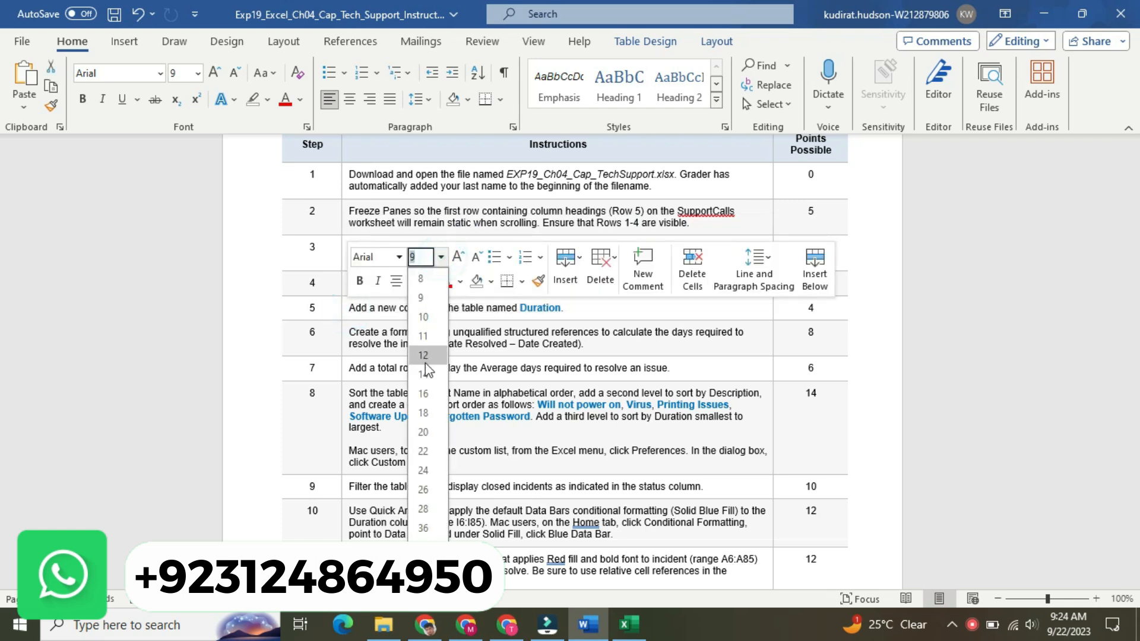
click(424, 394)
click(426, 283)
click(420, 306)
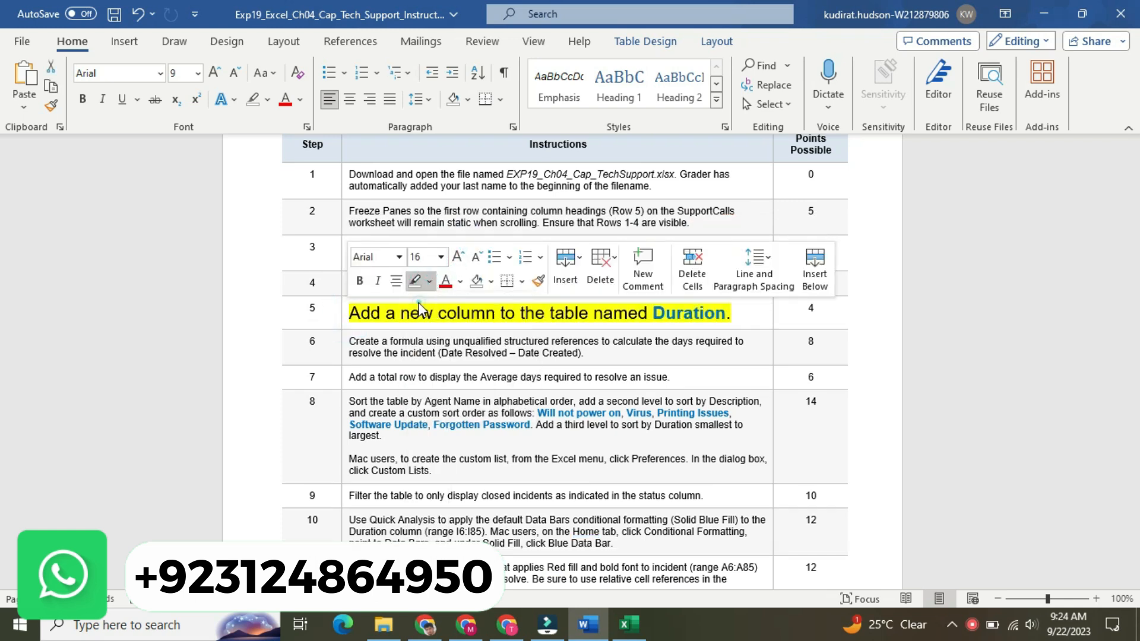
click(369, 314)
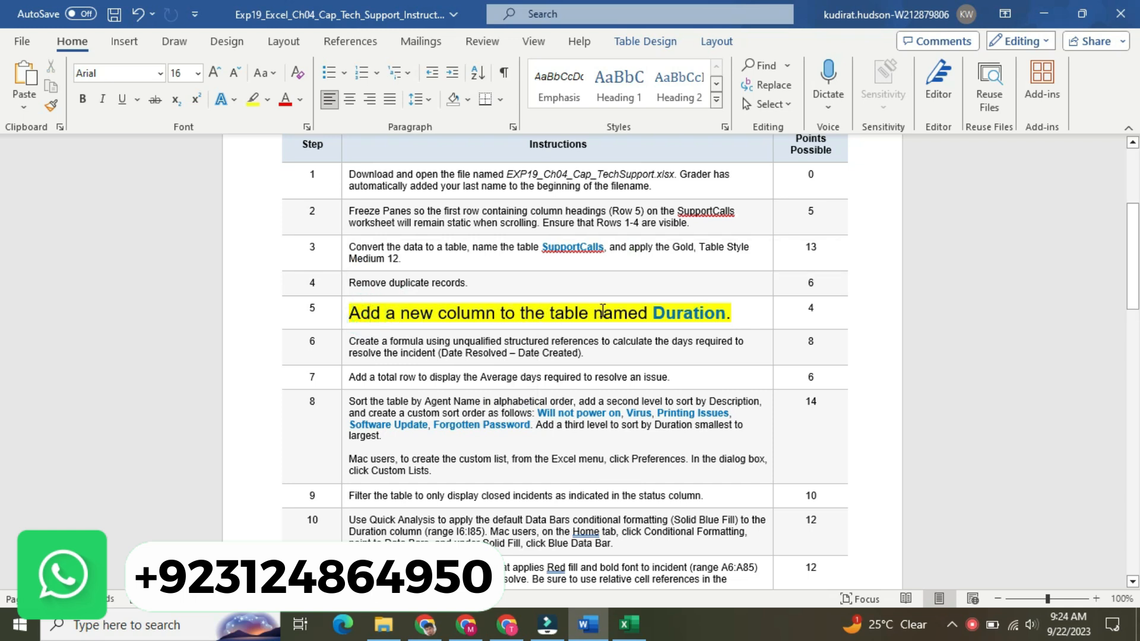
- Copy the column name Duration from step 5 and paste it into cell I5 of the Excel workbook as a new table column
drag(685, 310, 724, 311)
key(ctrl+c)
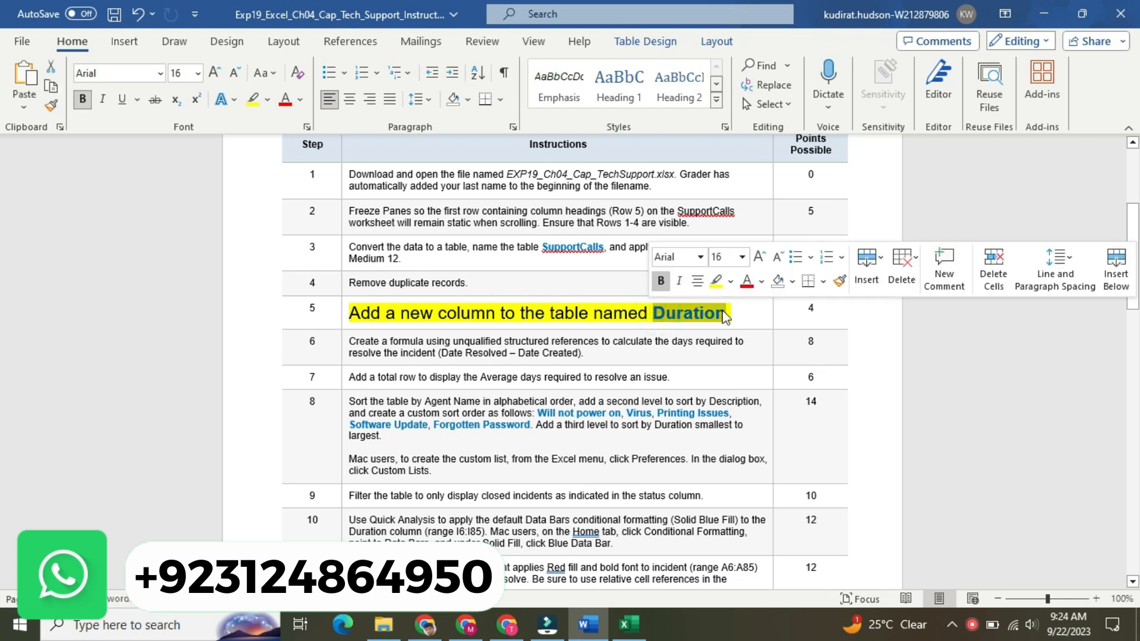
click(628, 624)
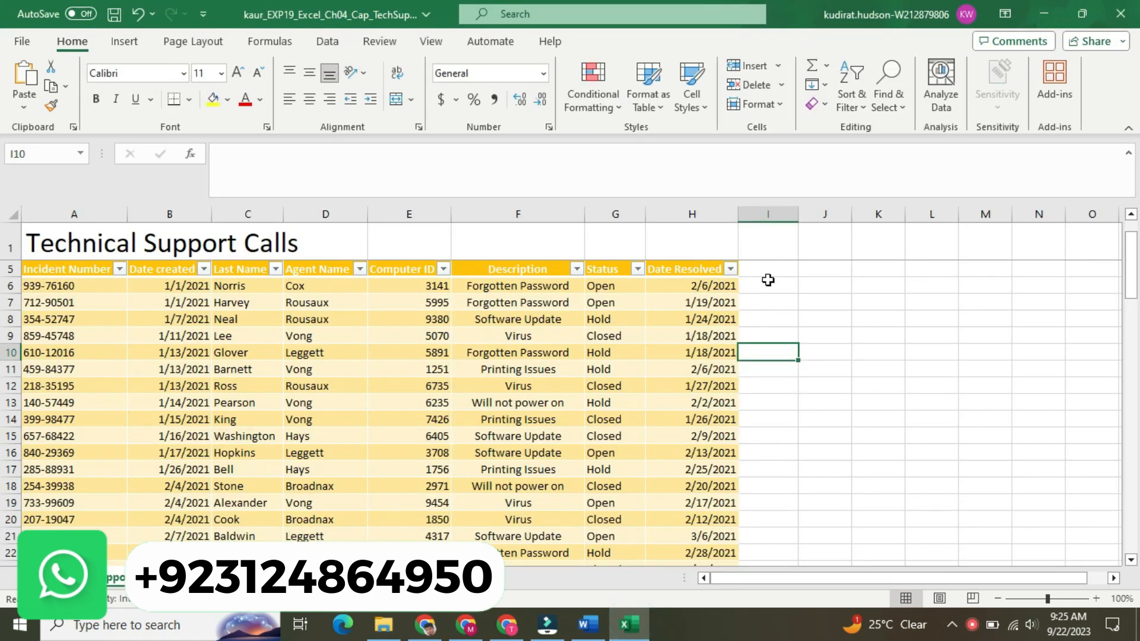
click(767, 270)
click(617, 165)
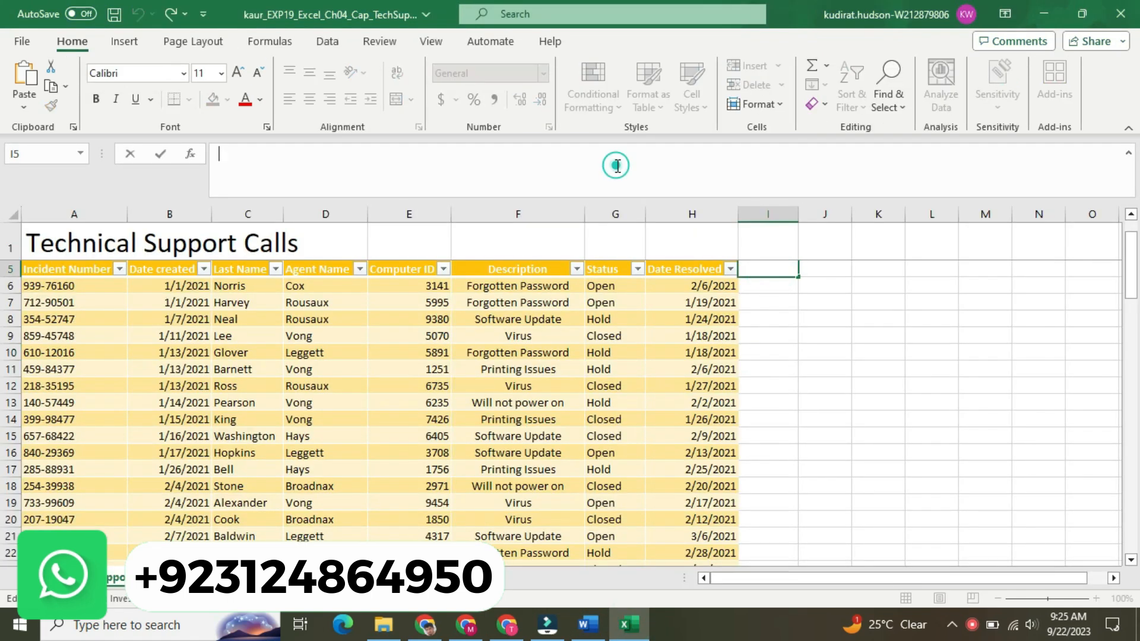
key(ctrl+v)
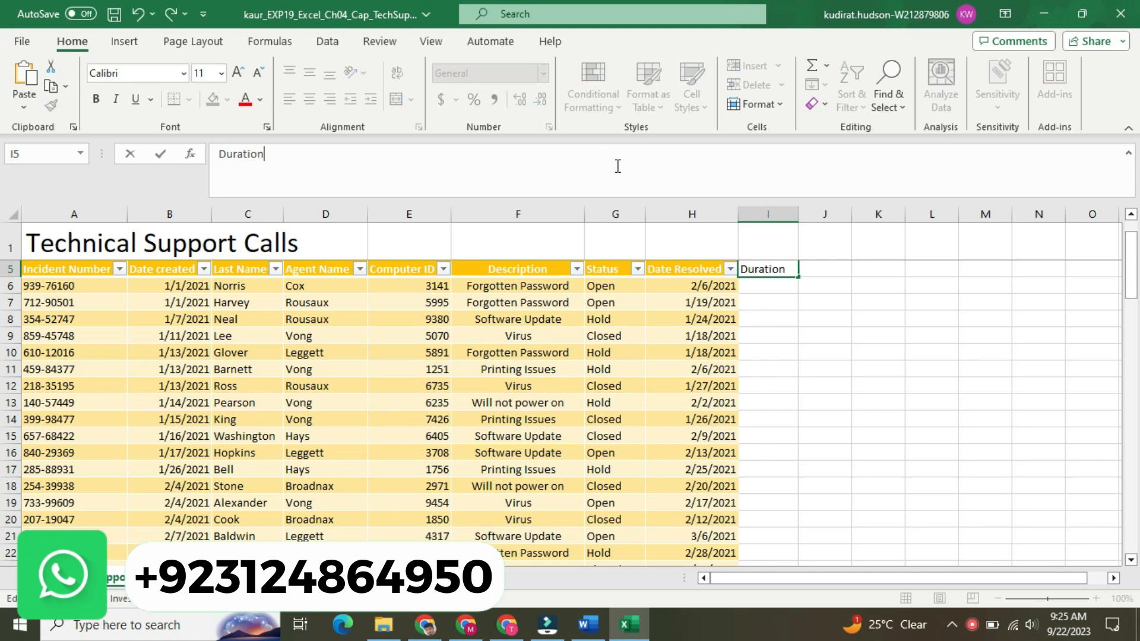
key(Return)
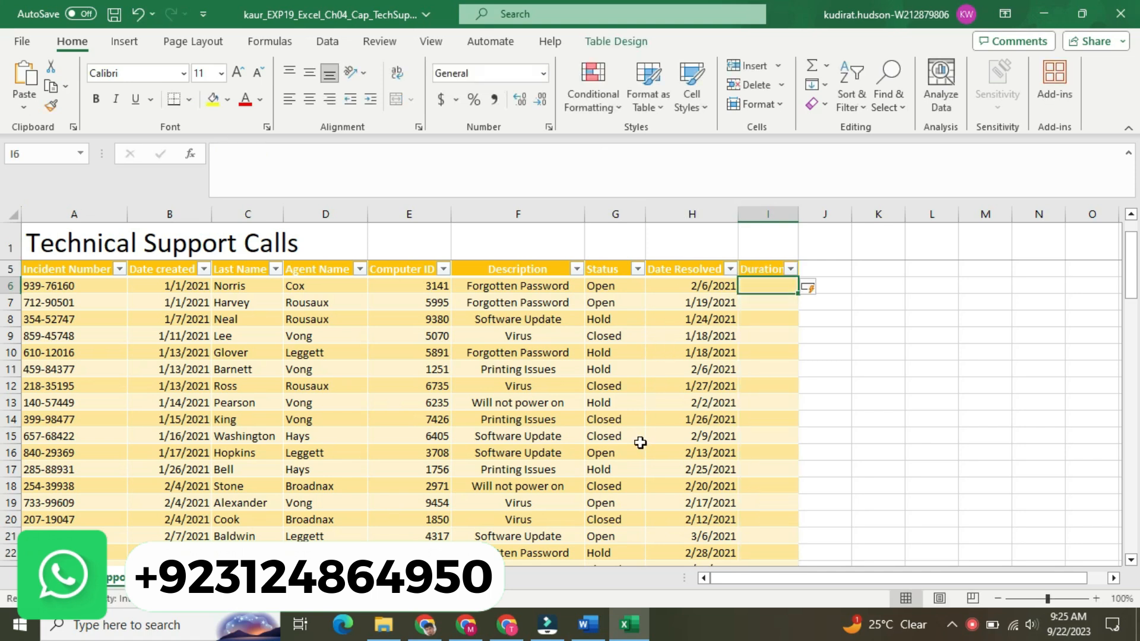
- Return to the Word instructions, set the step 5 text to 9 pt and remove its highlighting
click(587, 625)
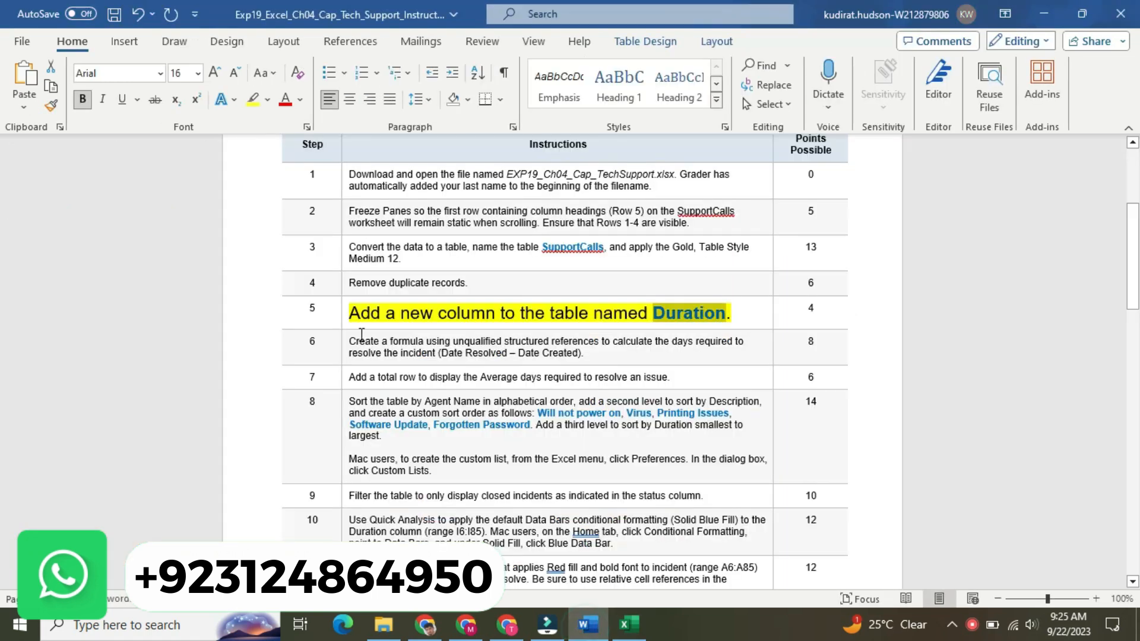
click(342, 321)
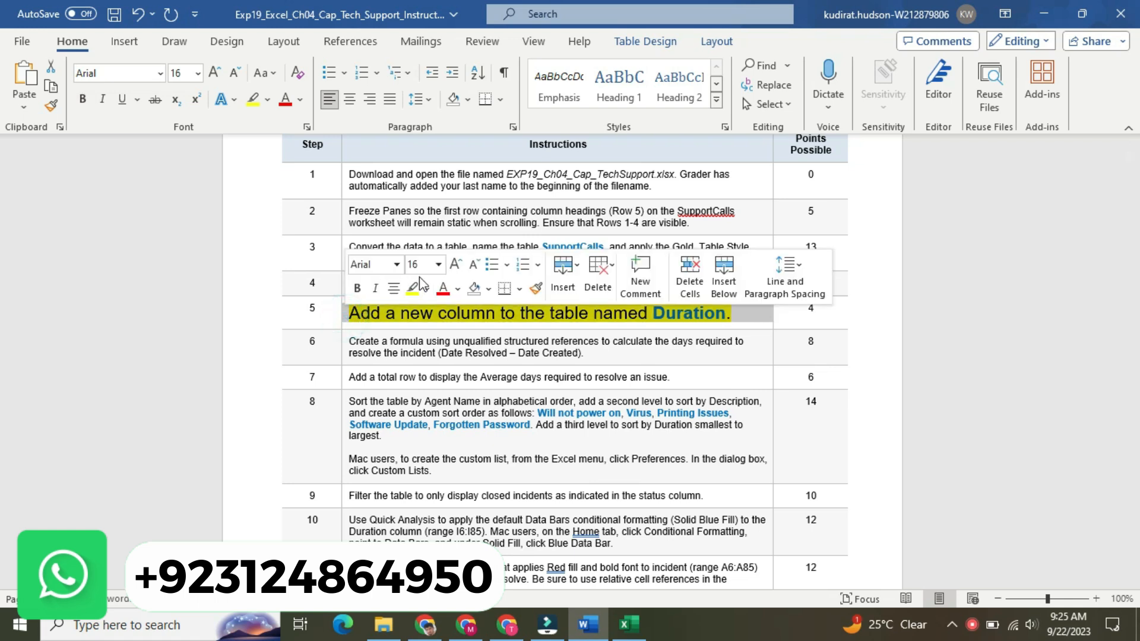
click(437, 266)
click(419, 305)
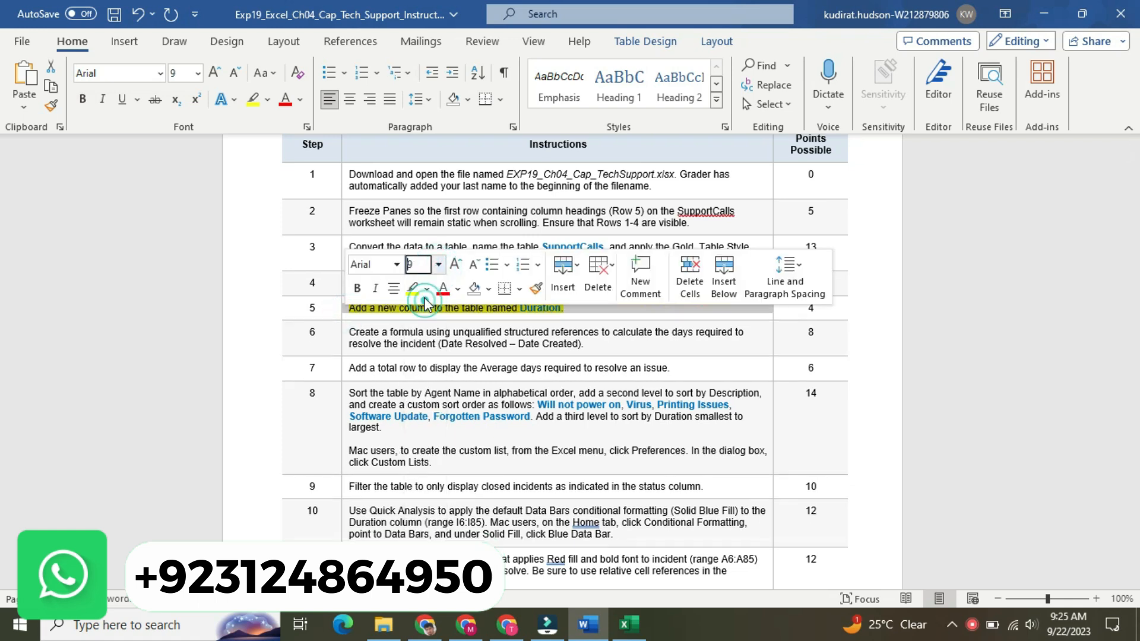
click(426, 289)
click(445, 389)
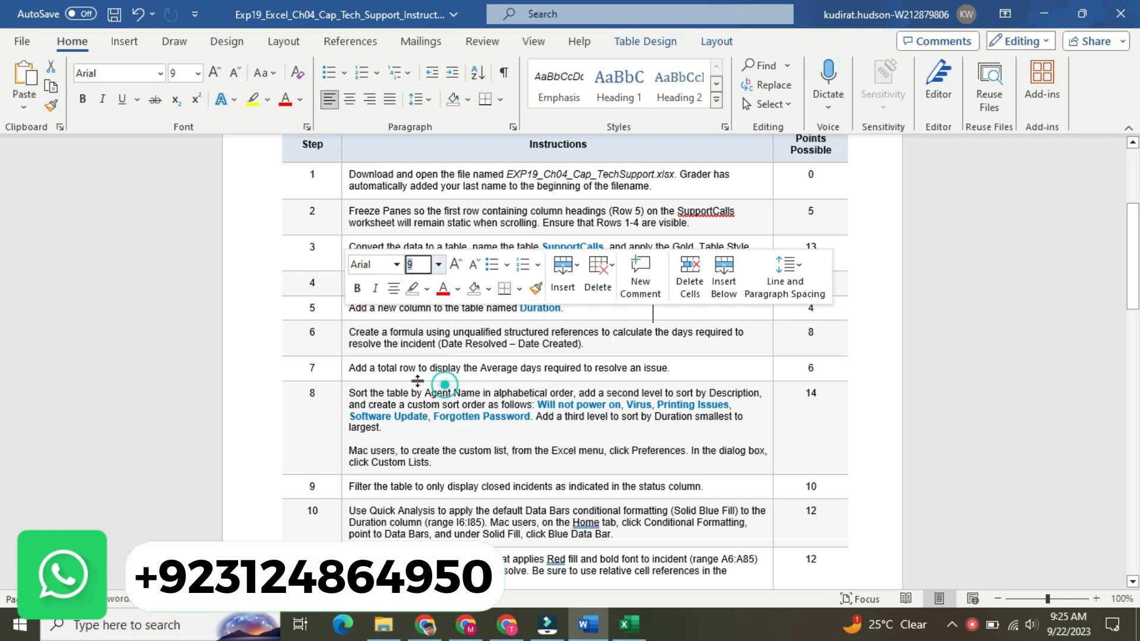
- Enlarge the step 6 instruction about the structured reference formula to 16 pt and highlight it in yellow
click(343, 337)
click(437, 283)
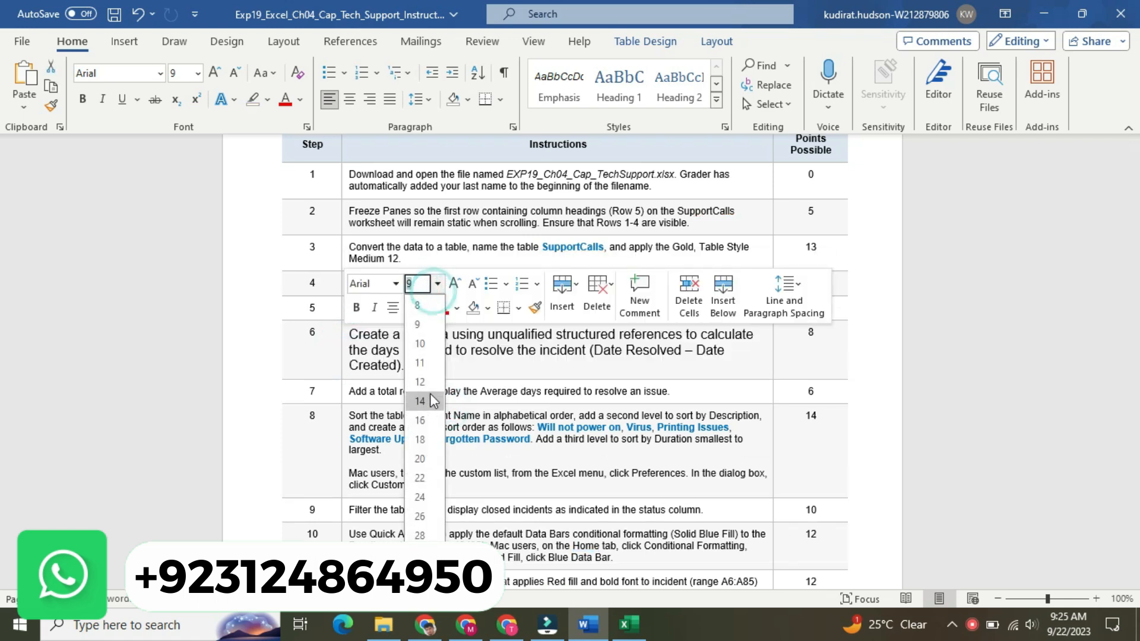
click(419, 416)
click(426, 307)
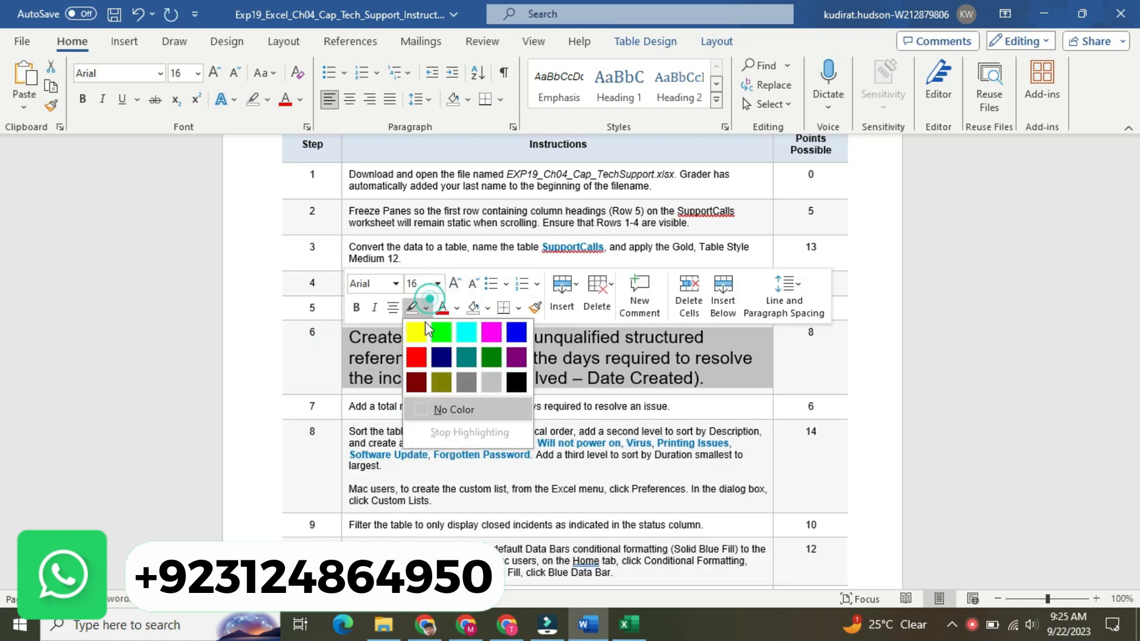
click(434, 328)
click(453, 350)
drag(1138, 240, 1138, 284)
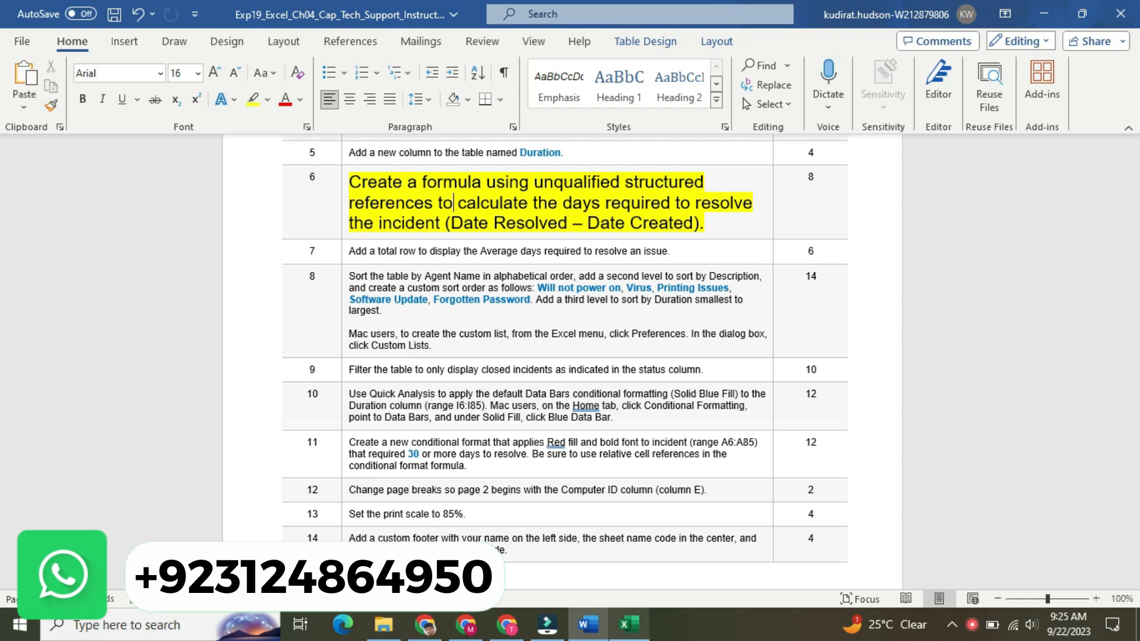
- Switch to the Excel workbook and fill the Duration column with the formula =[@[Date Resolved]]-[@[Date created]], entered in cell I6
click(629, 624)
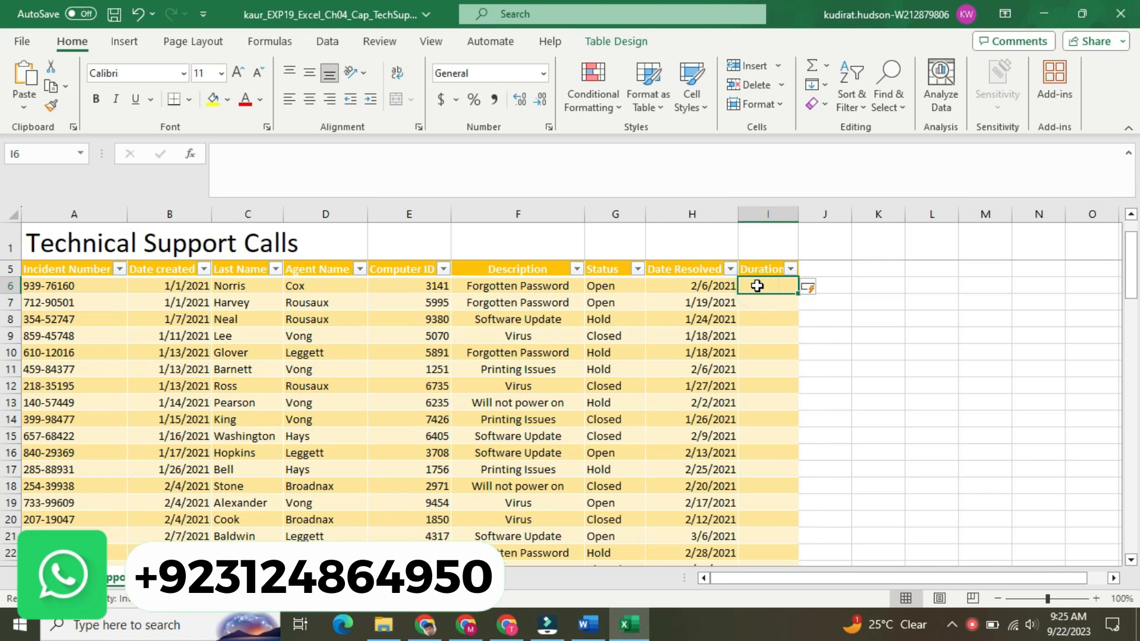
text(=)
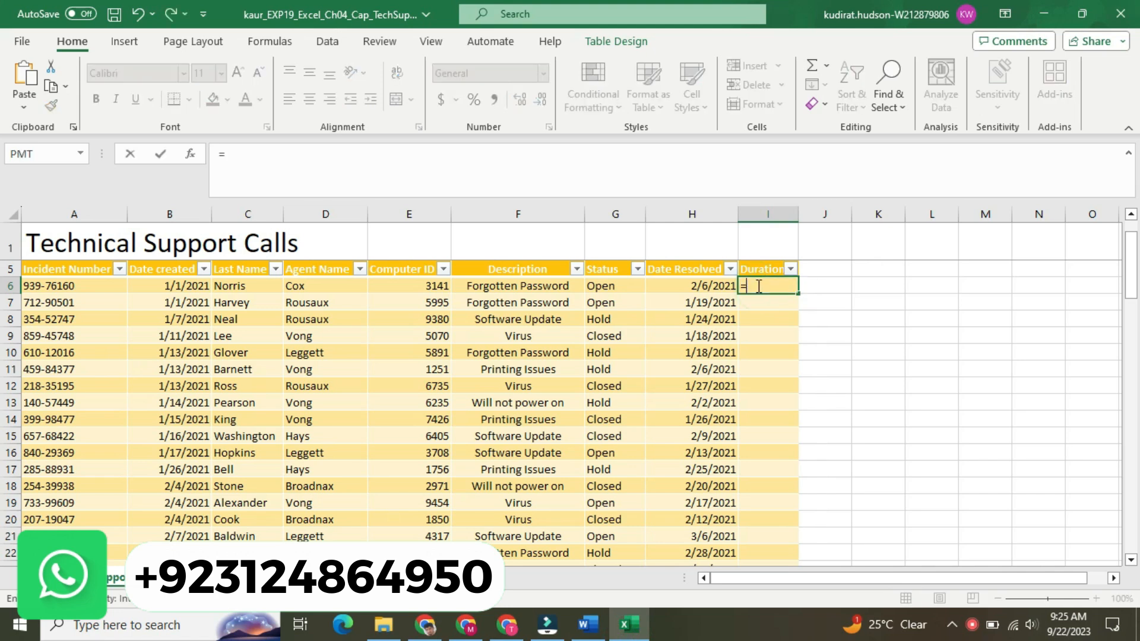
click(674, 286)
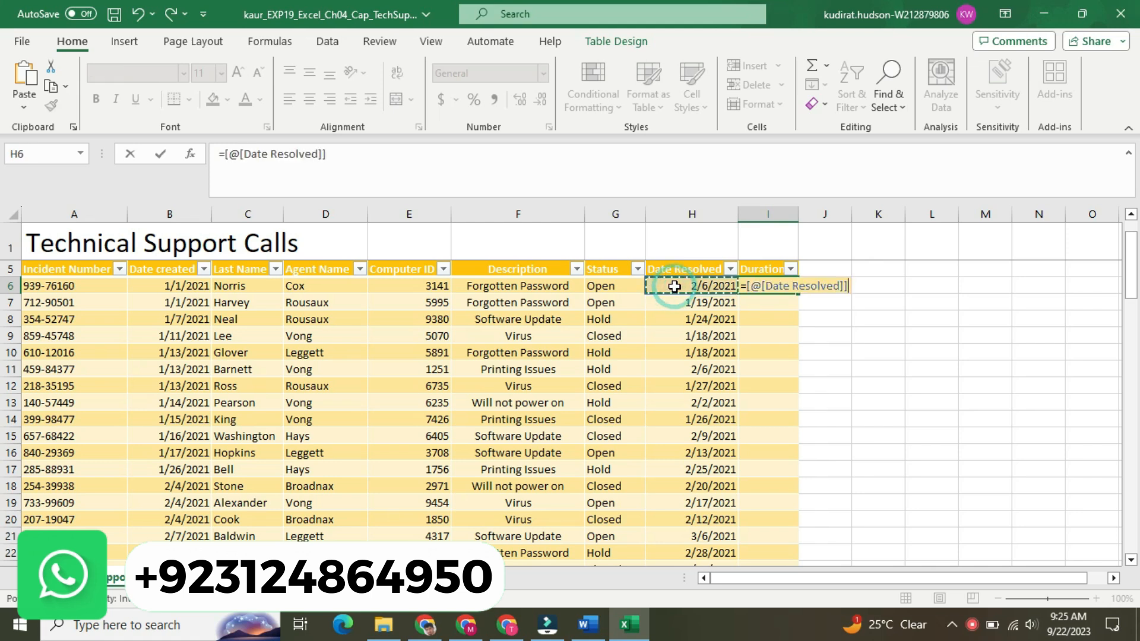
text(-)
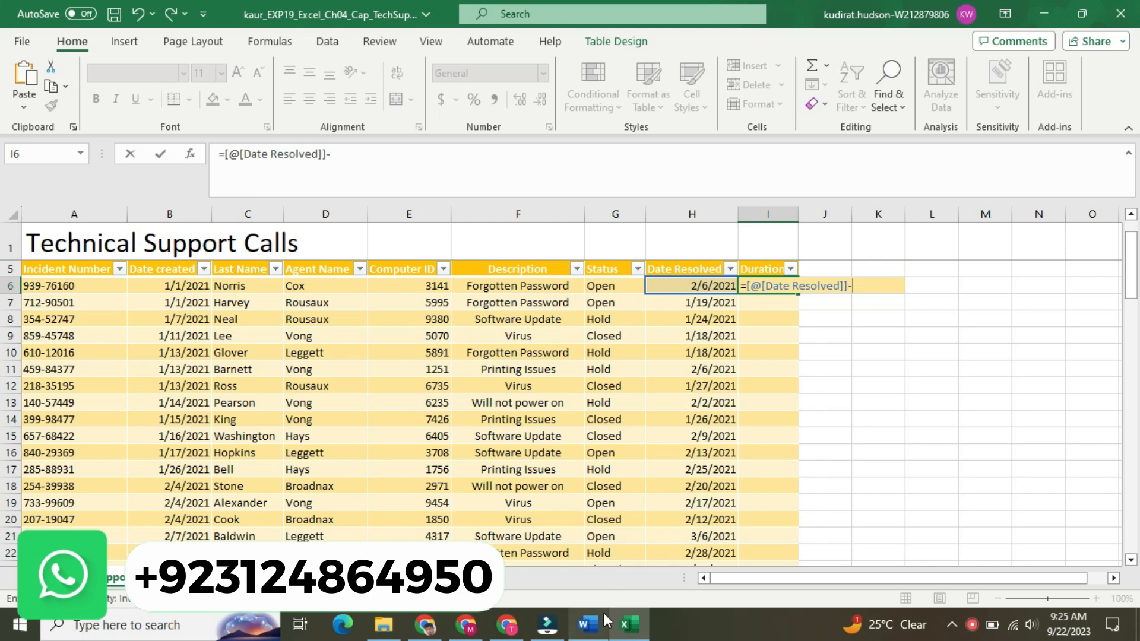
click(588, 625)
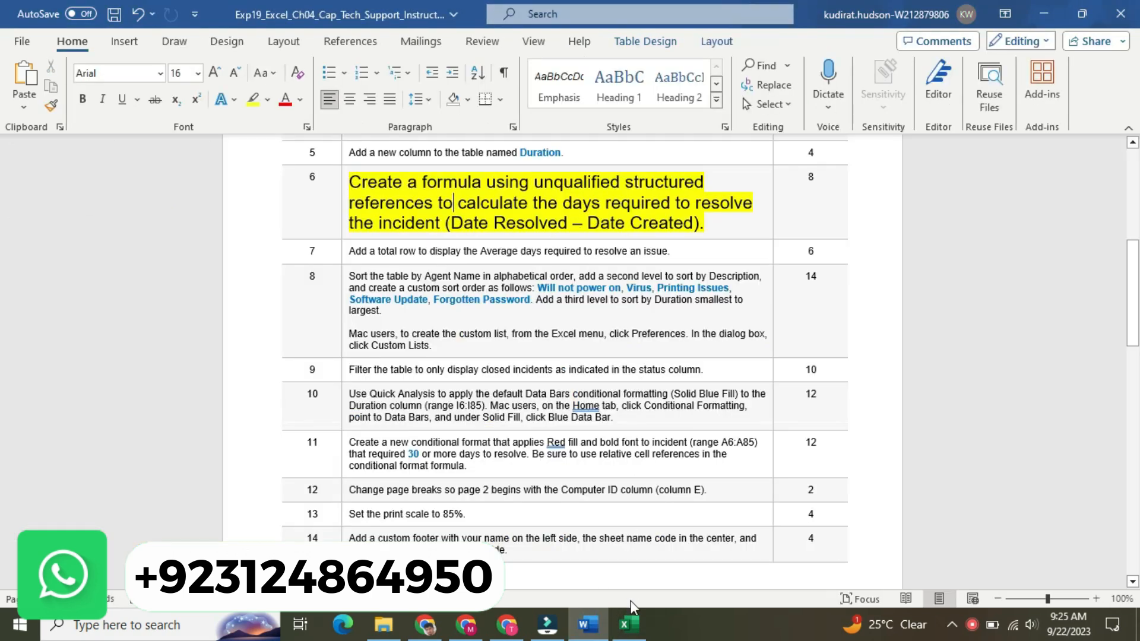
click(631, 623)
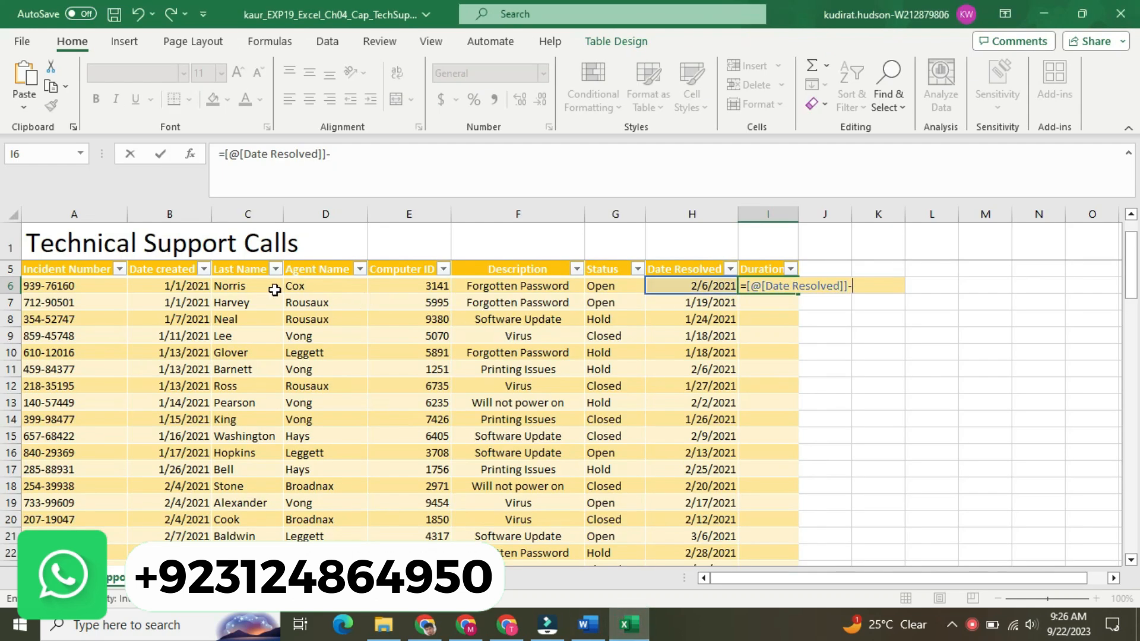
click(182, 286)
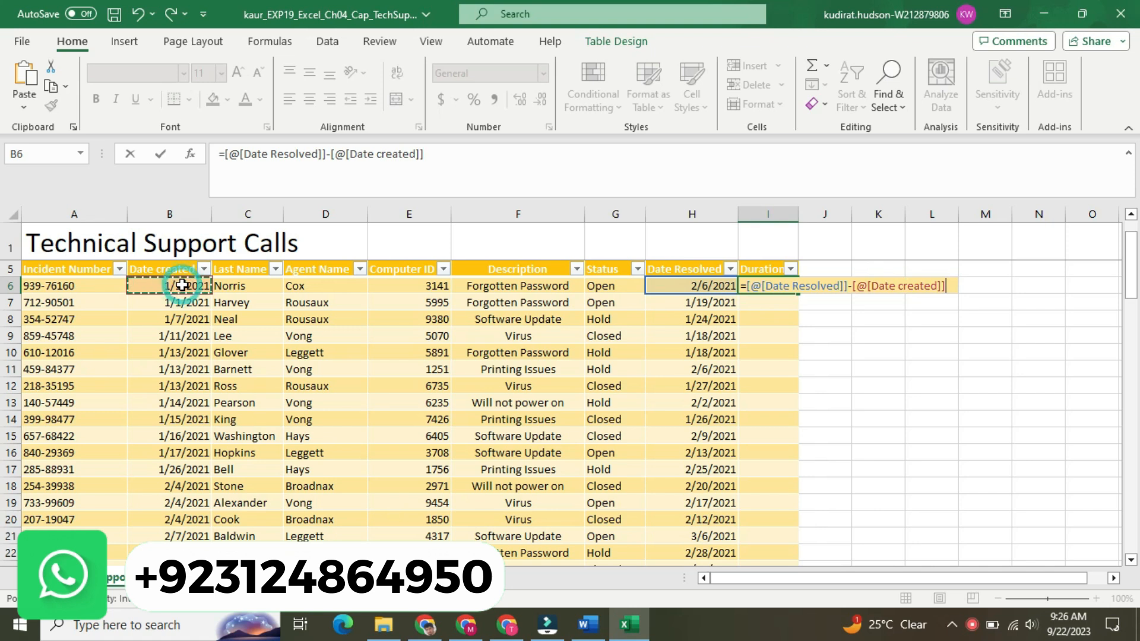
key(Return)
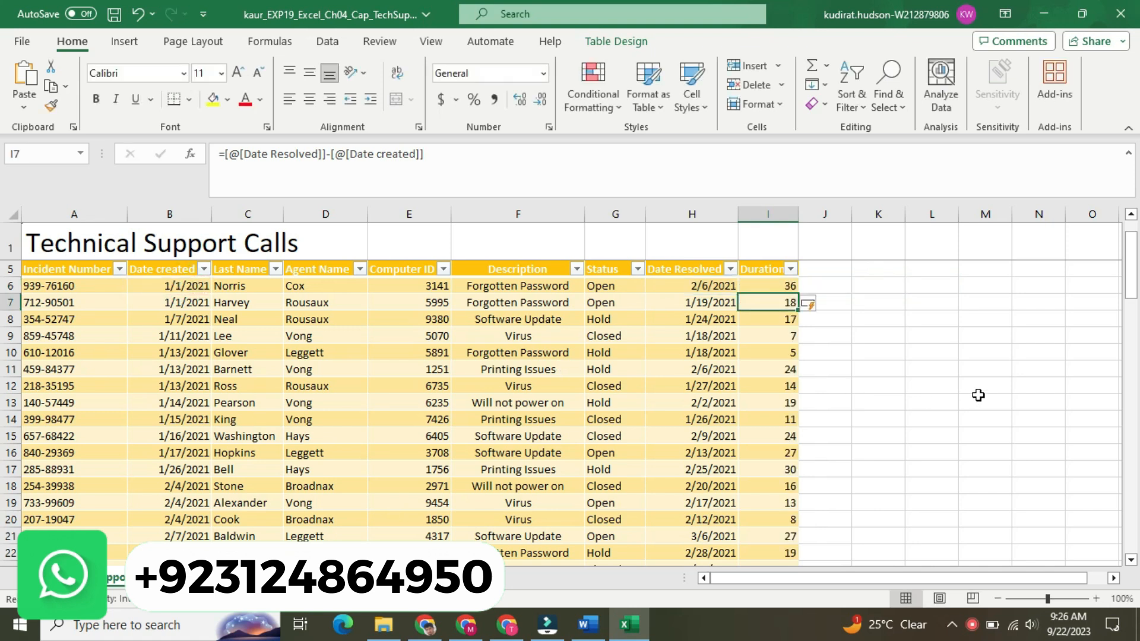
- Return to the Word instructions, set the step 6 text to 9 pt and remove its highlighting
click(588, 625)
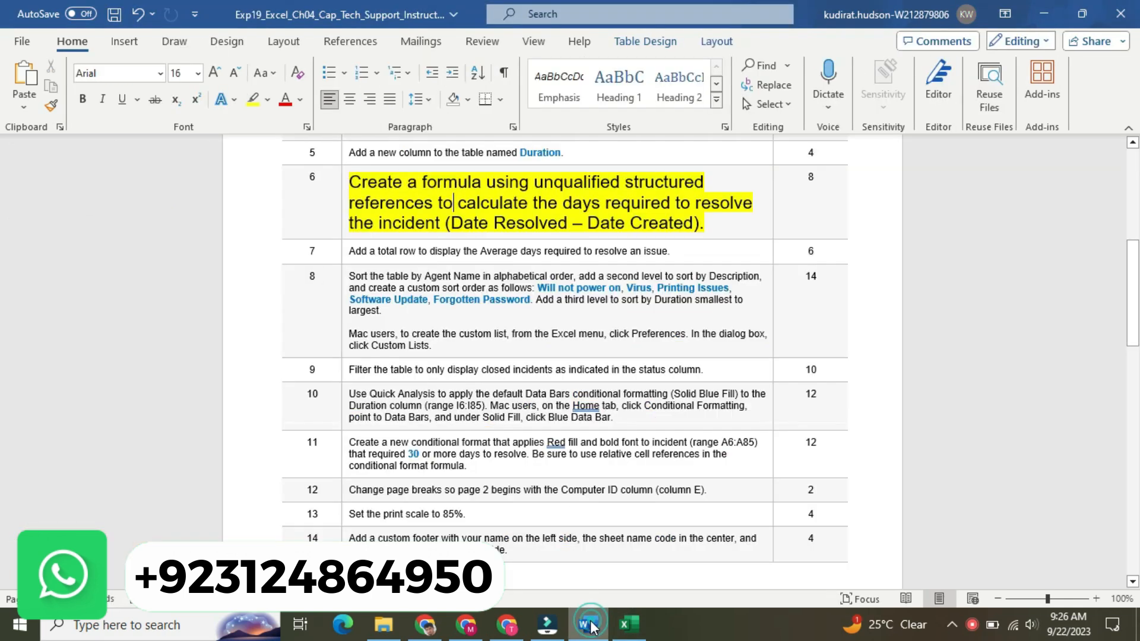
click(340, 212)
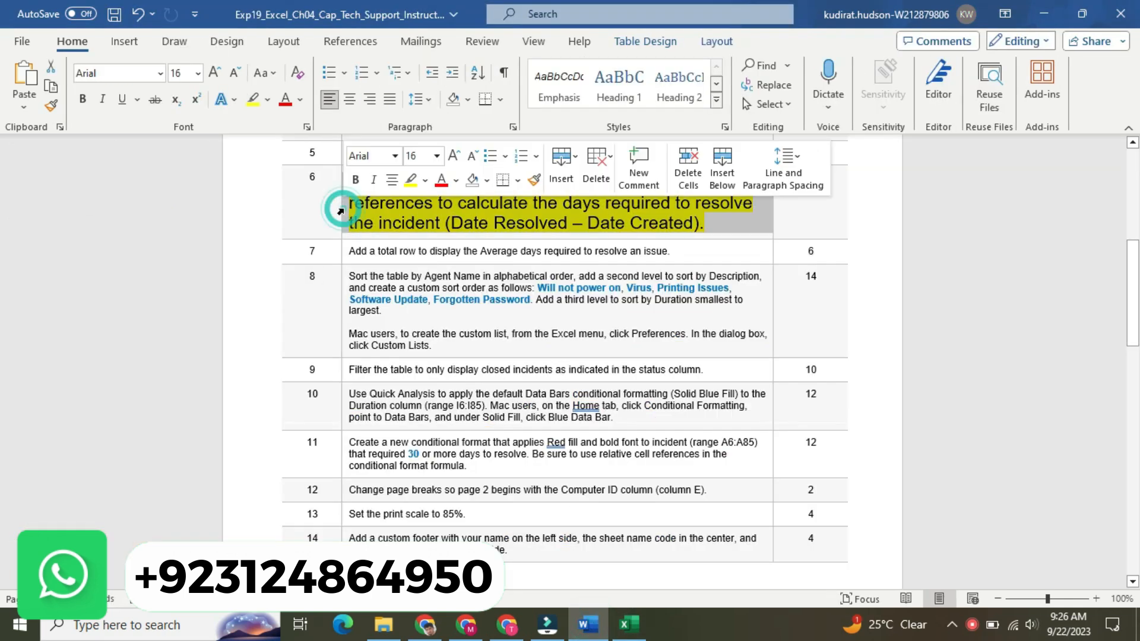
click(436, 156)
click(426, 189)
click(425, 183)
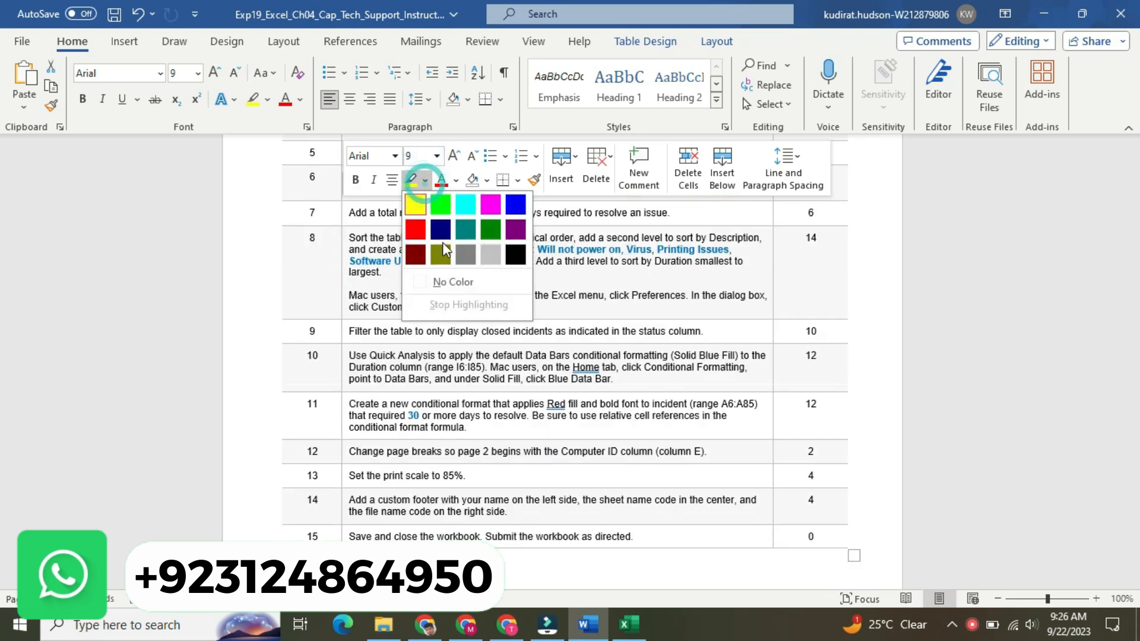
click(452, 280)
click(428, 263)
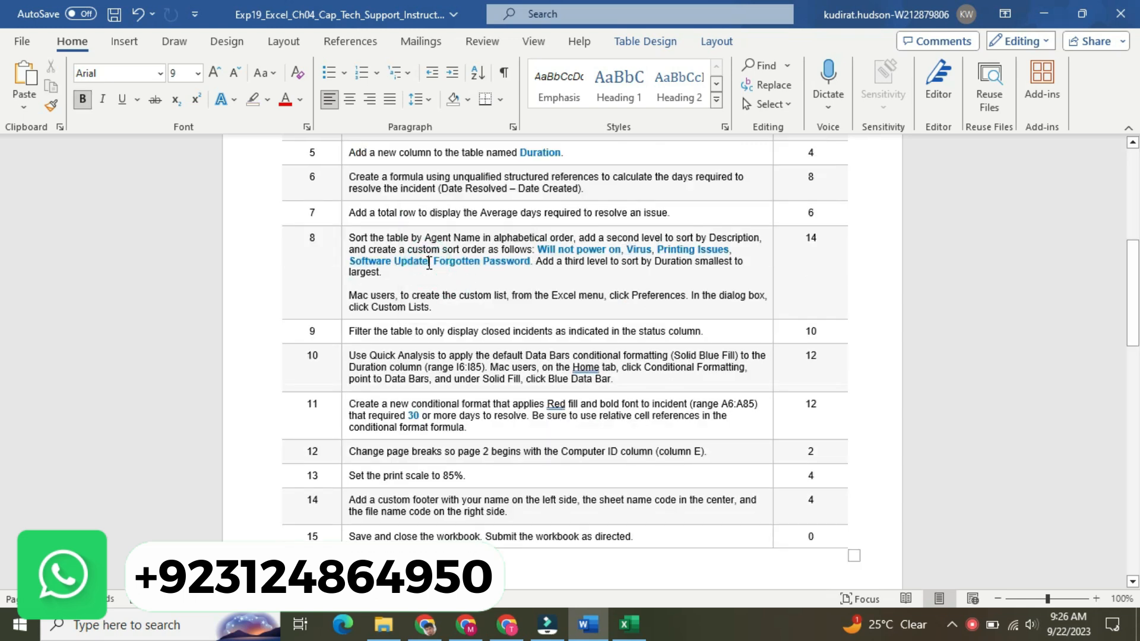
- Enlarge the step 7 instruction about the total row to 16 pt and highlight it in yellow
click(344, 217)
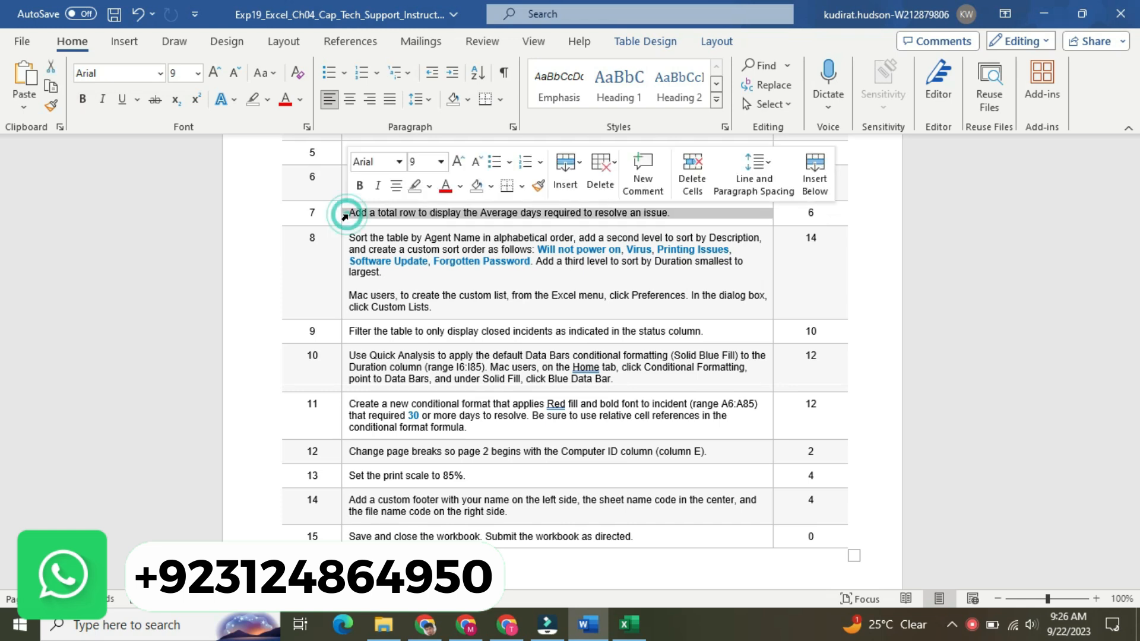
click(440, 161)
click(424, 299)
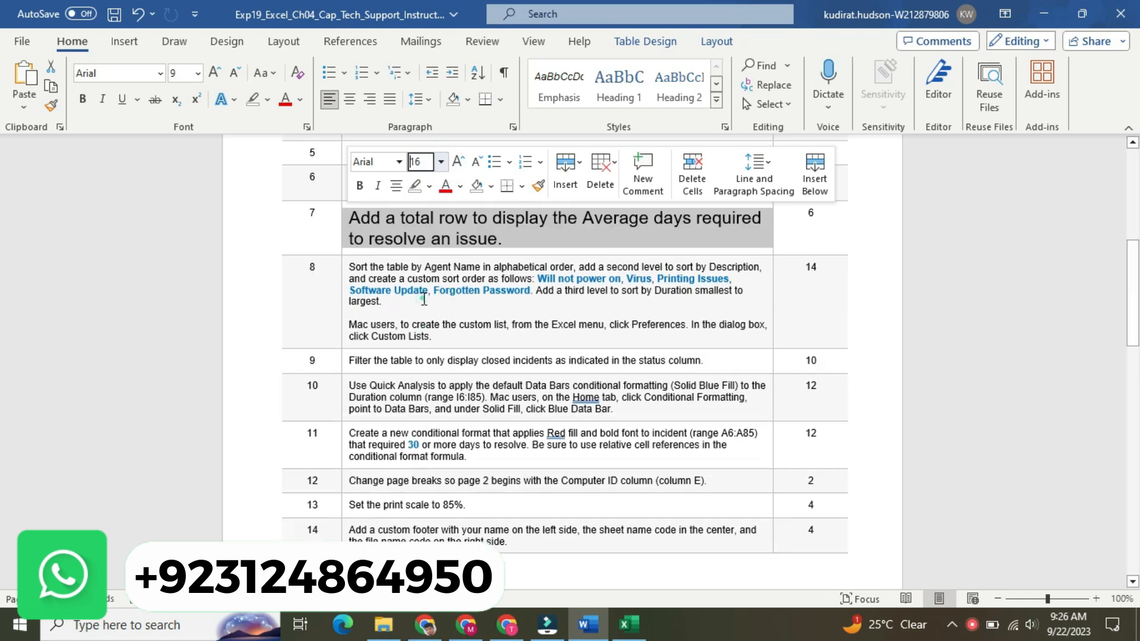
click(430, 186)
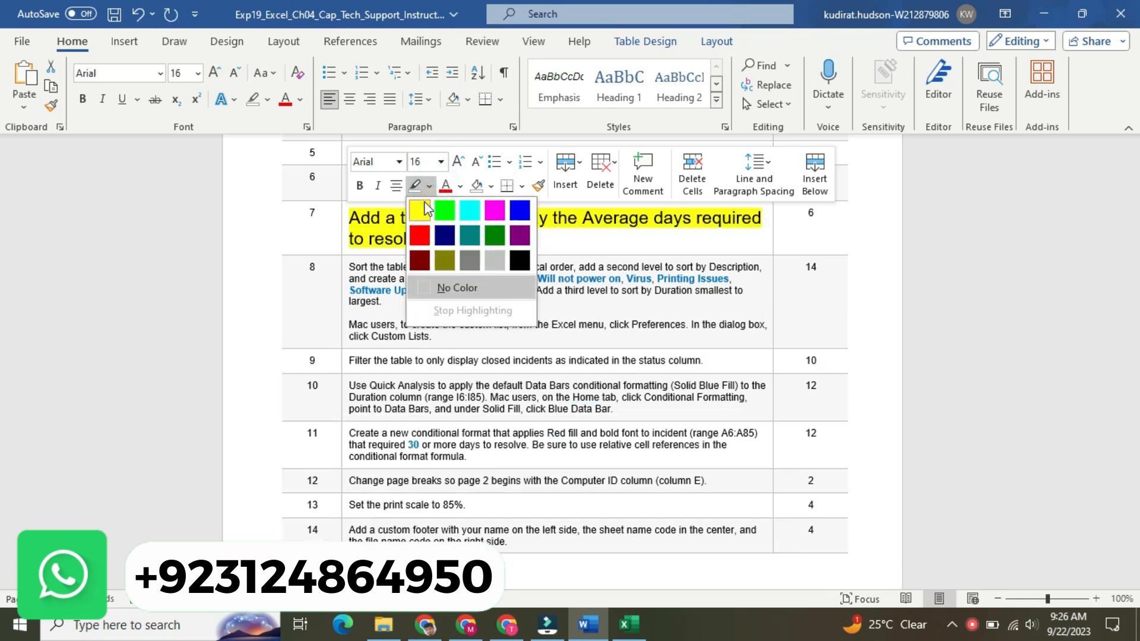
click(420, 211)
click(389, 217)
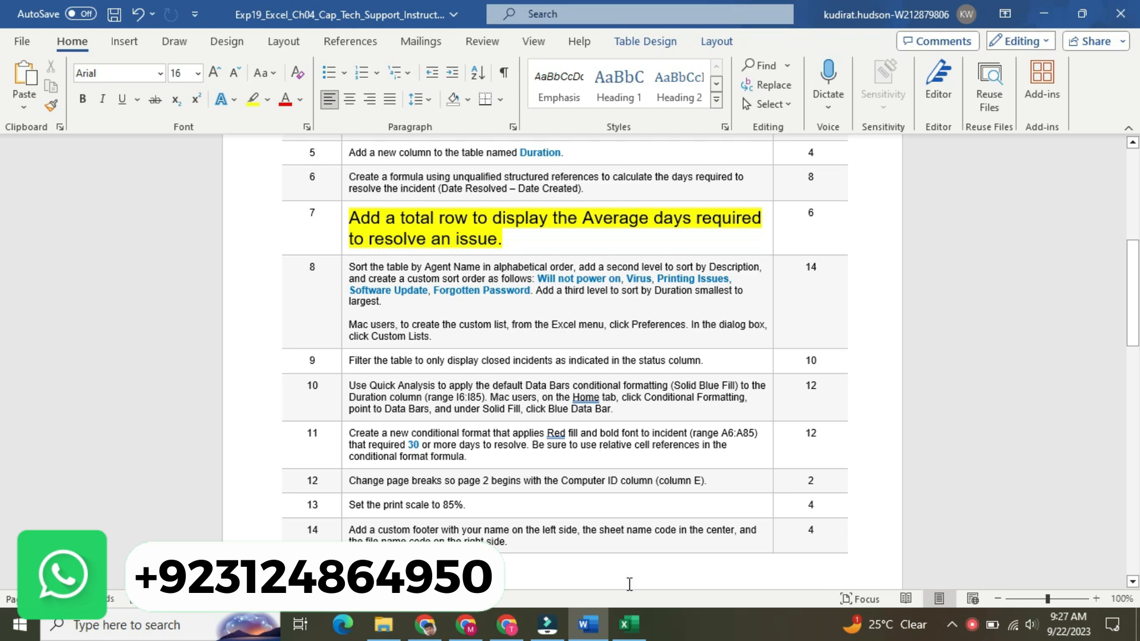
- Switch to the Excel workbook and add a total row to the SupportCalls table
click(631, 634)
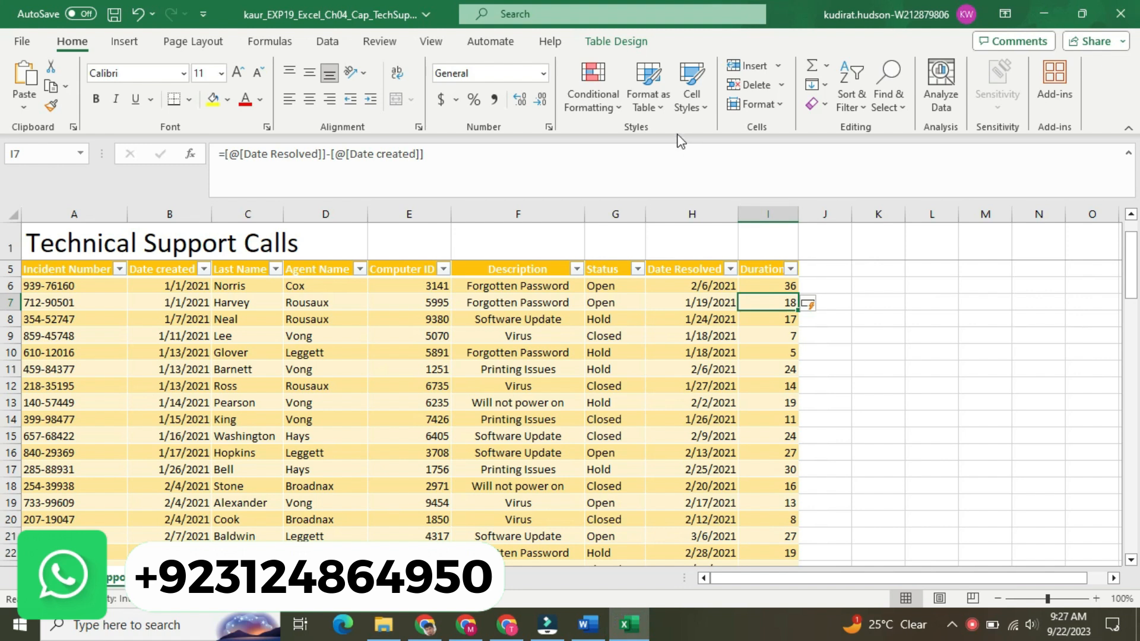
click(615, 45)
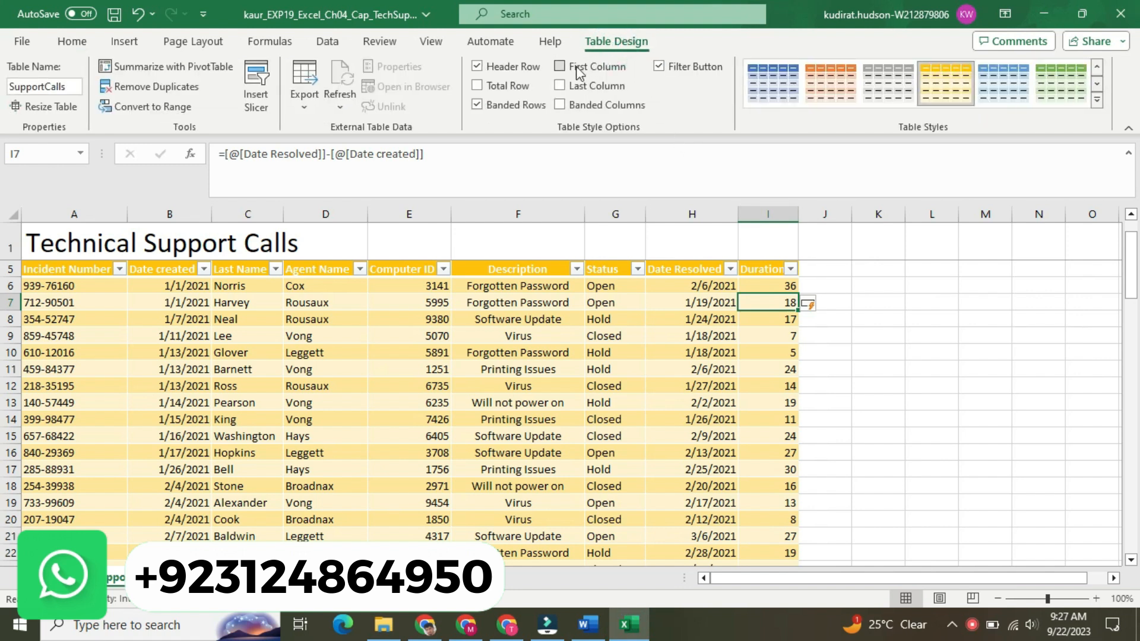
click(491, 86)
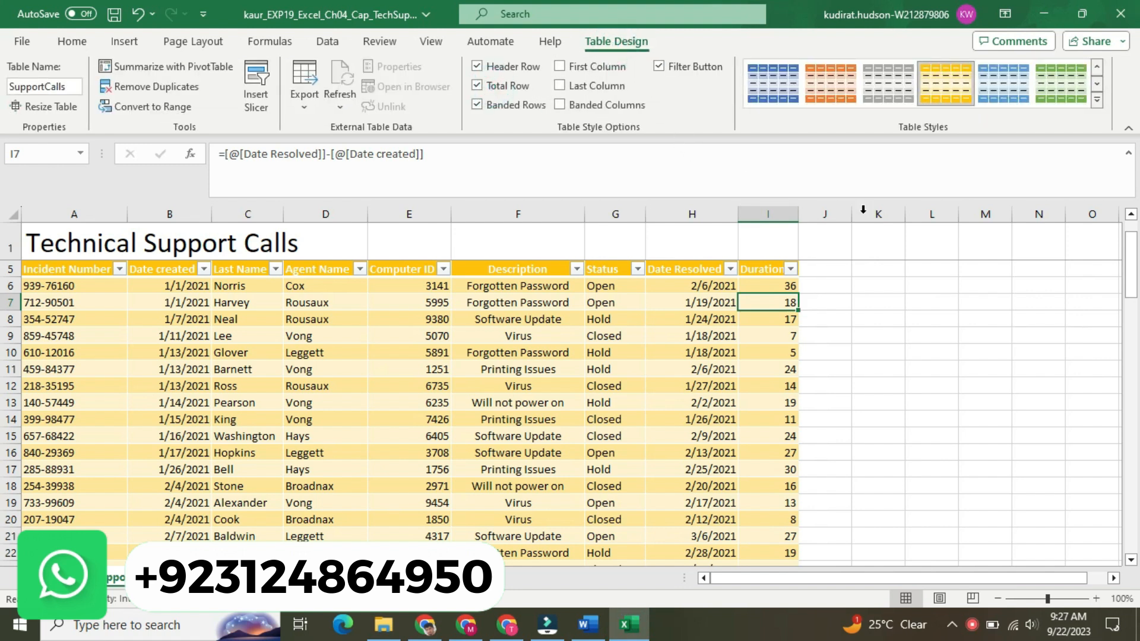
- Set the Duration total in cell I89 to use the Average function, checking the step 7 wording in the Word instructions
drag(1131, 274, 1137, 558)
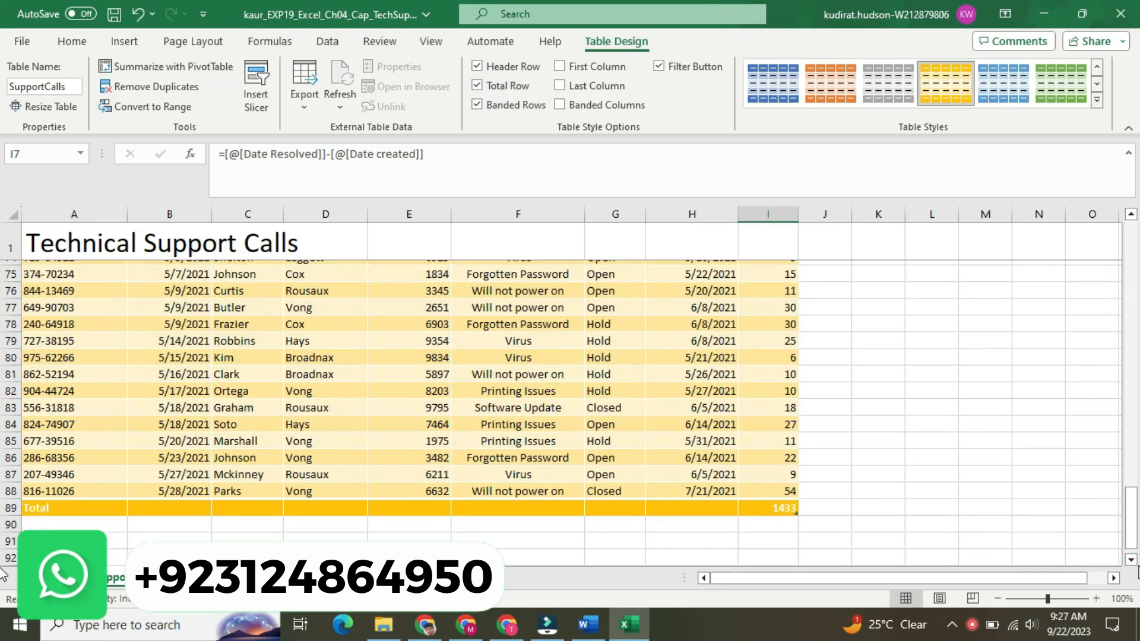
click(788, 512)
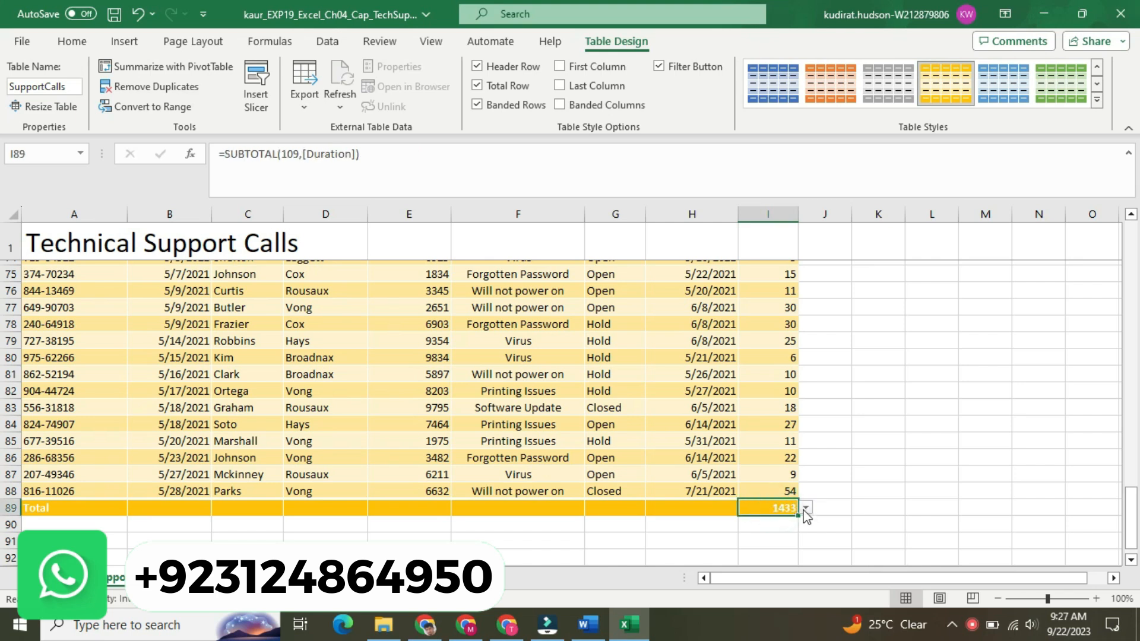
click(805, 508)
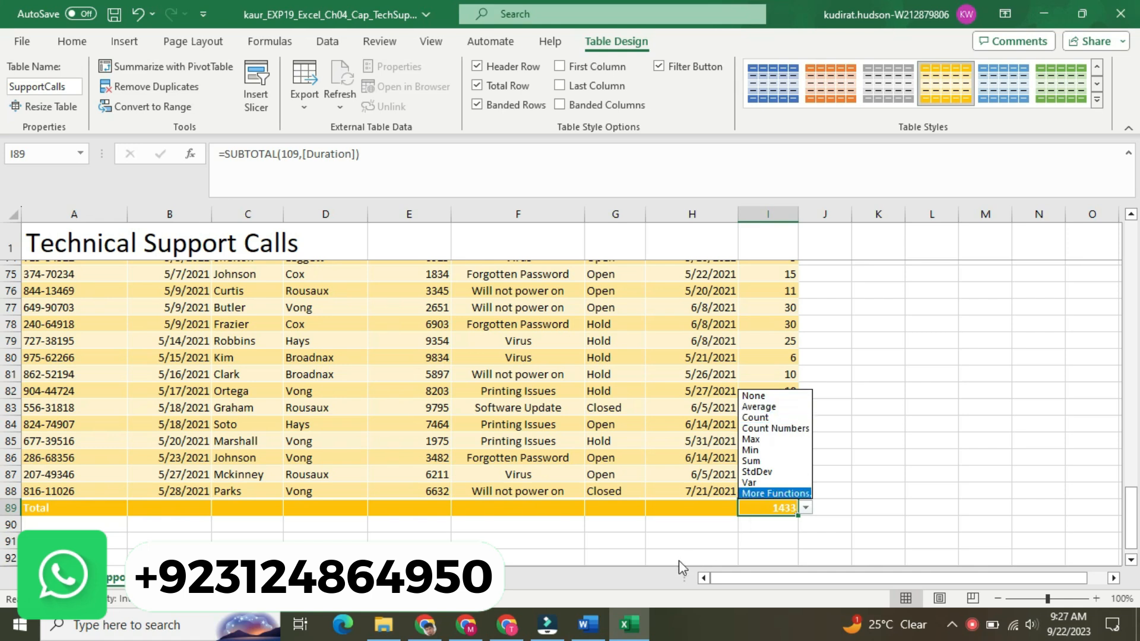
click(603, 624)
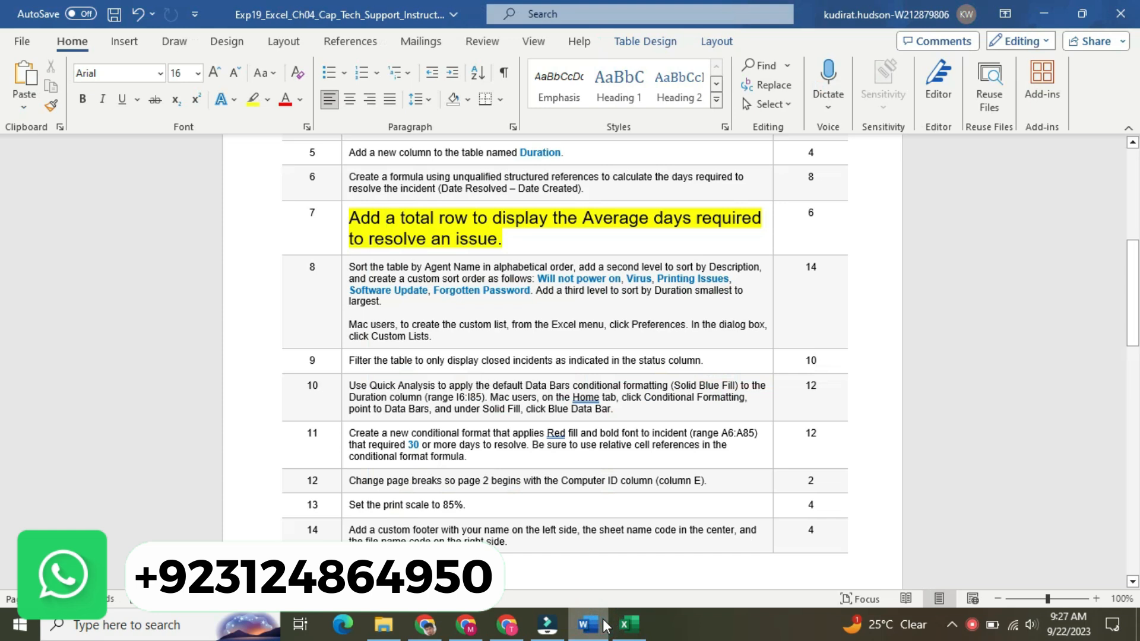
click(624, 624)
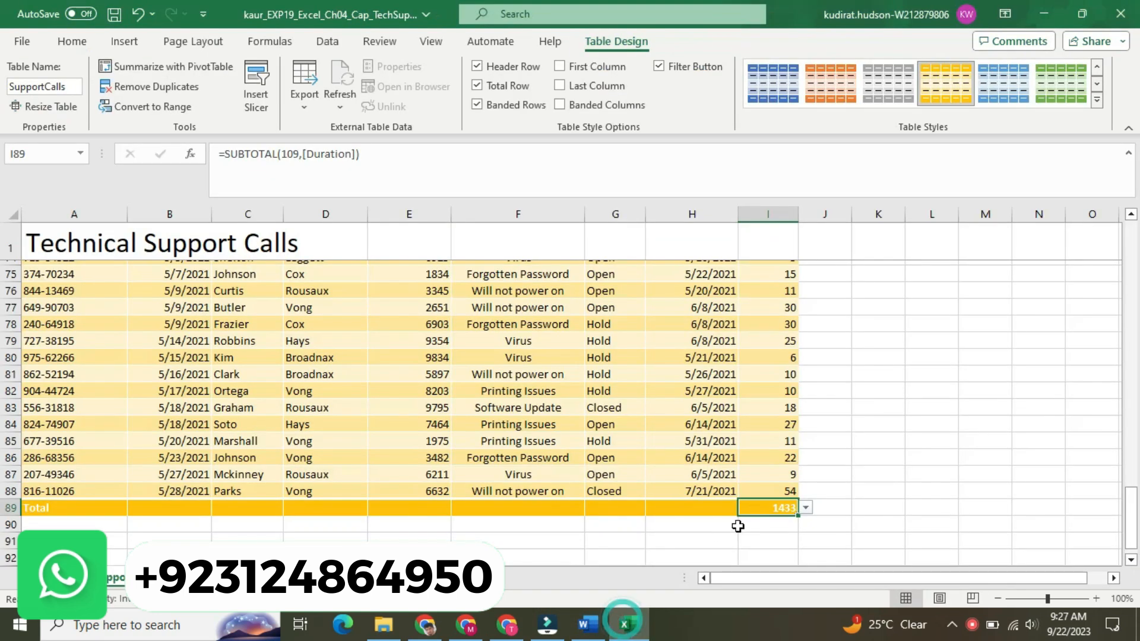
click(805, 507)
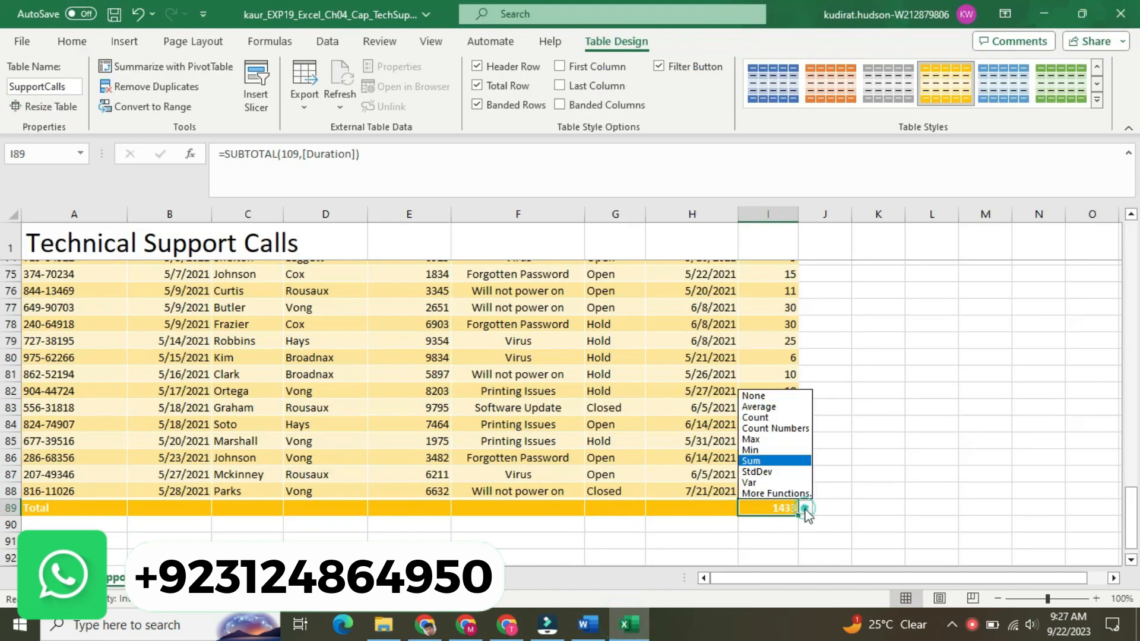
click(782, 408)
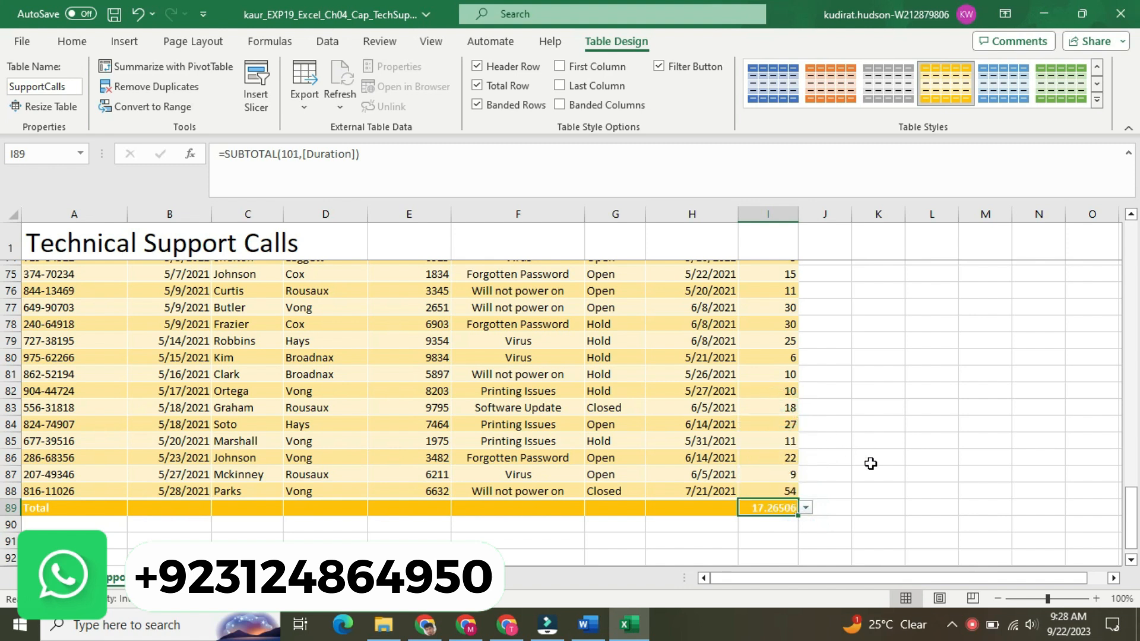
click(902, 474)
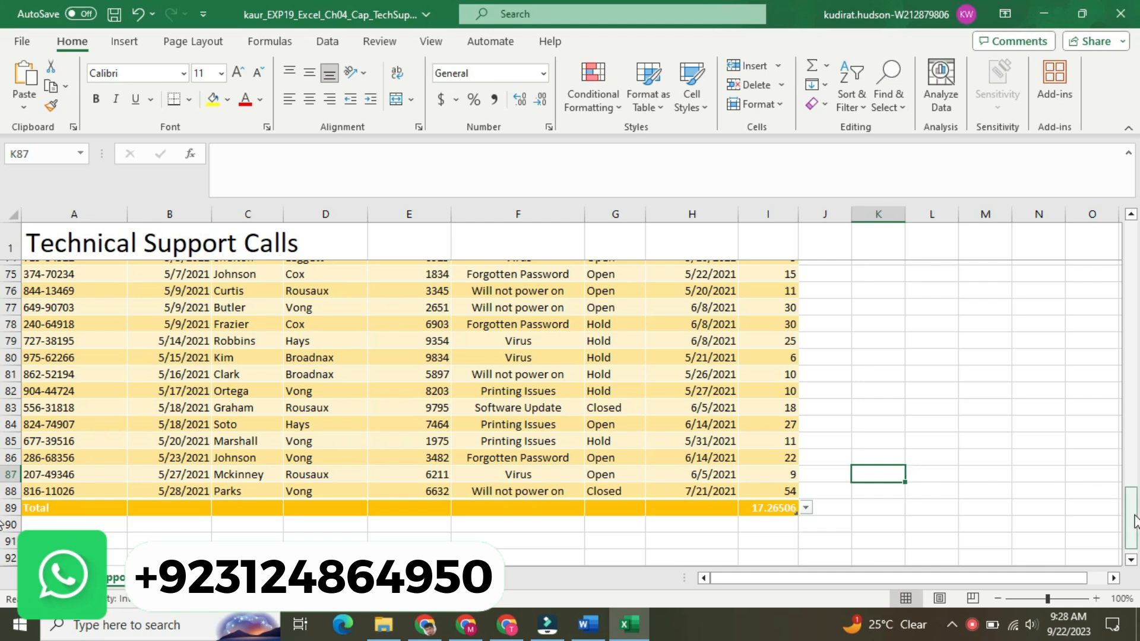
click(783, 392)
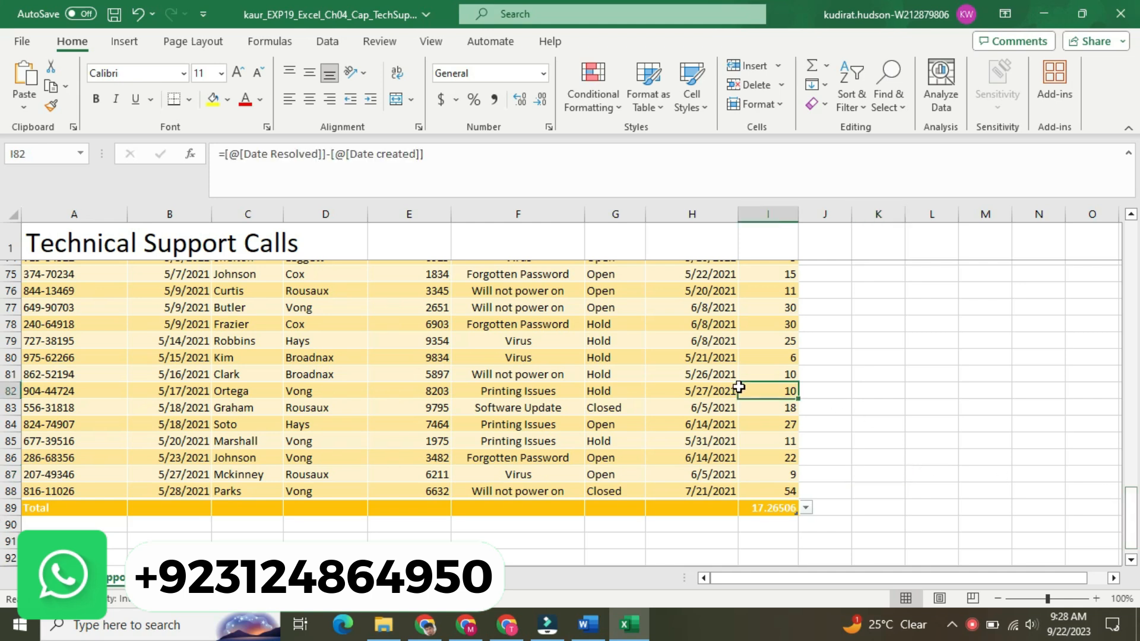
drag(1133, 506, 1131, 248)
- Return to the Word instructions, set the step 7 text to 9 pt and remove its highlighting
click(589, 624)
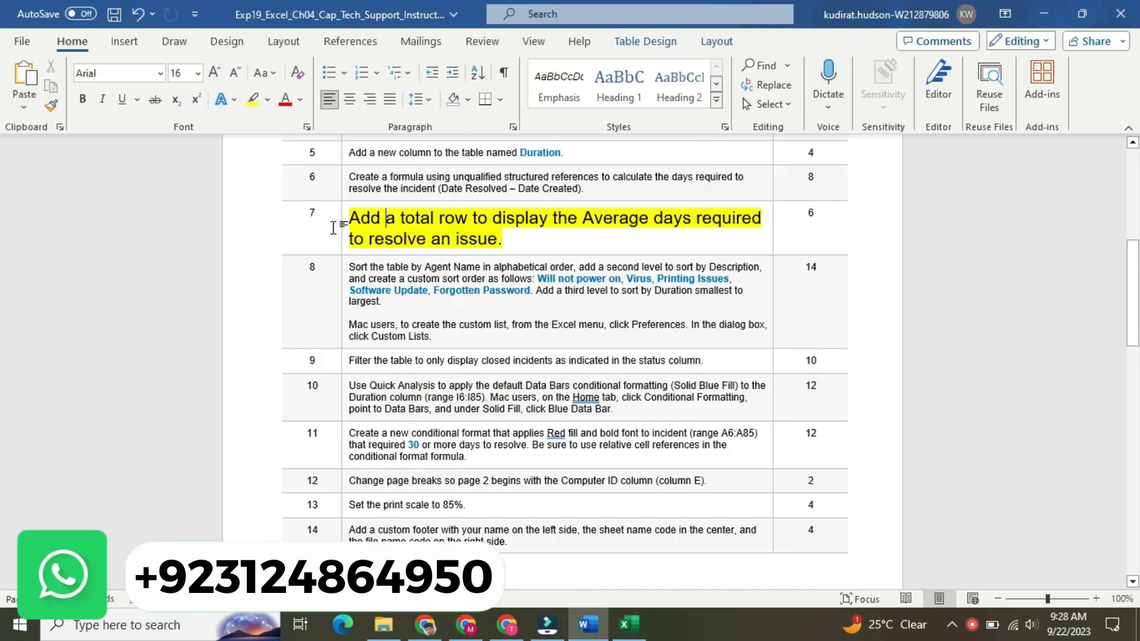
click(341, 229)
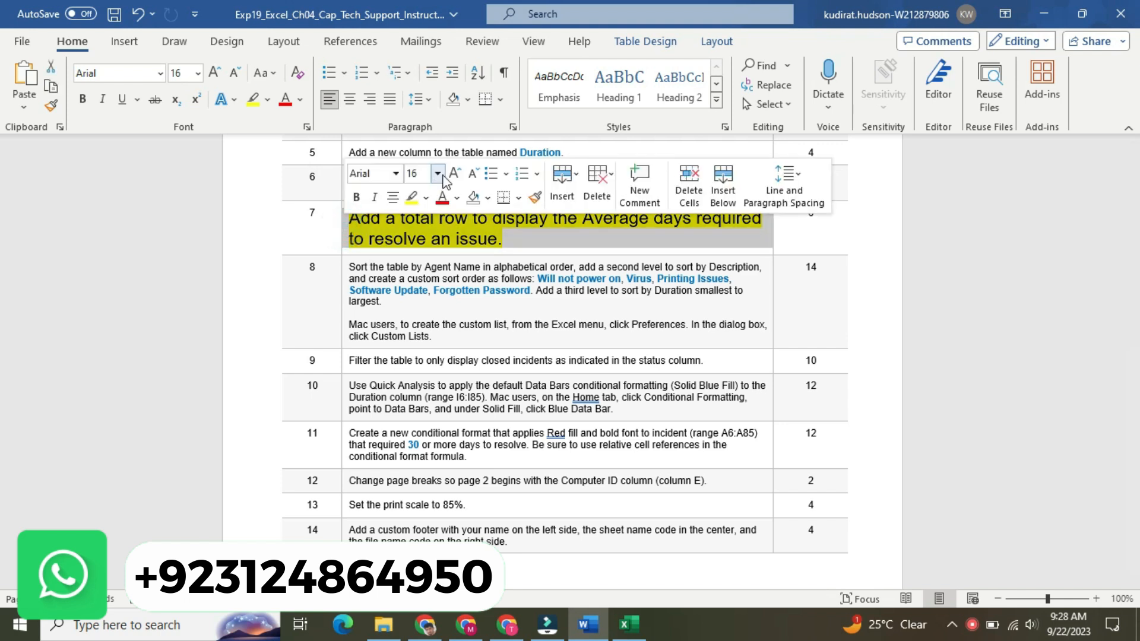
click(438, 173)
click(425, 214)
click(426, 197)
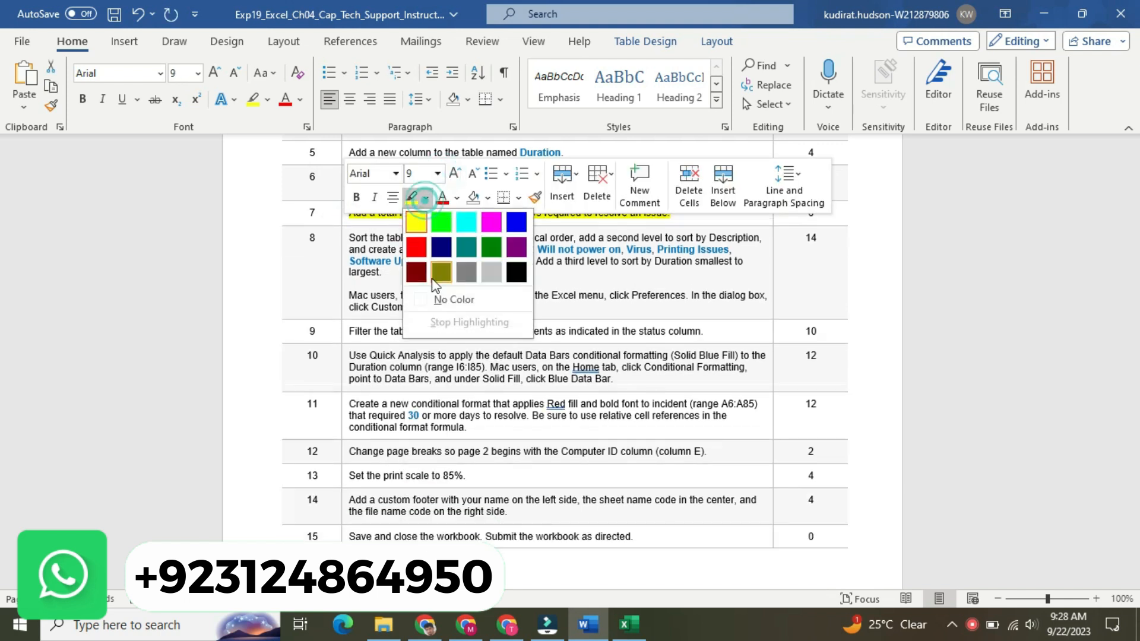
click(433, 298)
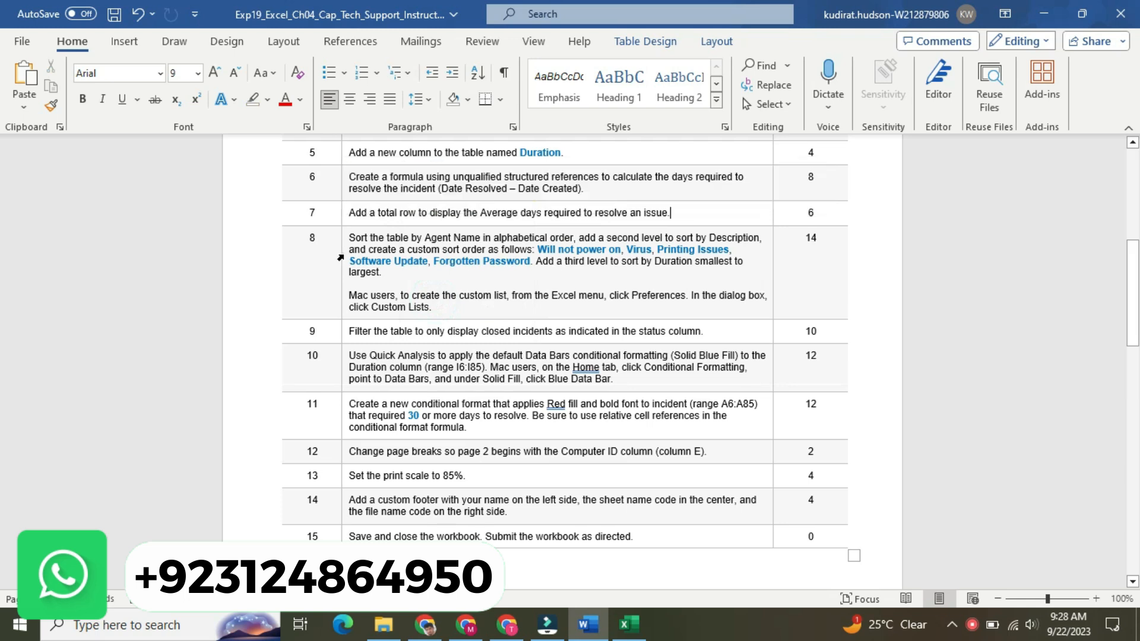
- Enlarge the step 8 instruction about sorting the table to 16 pt and highlight it in yellow
click(341, 257)
click(437, 204)
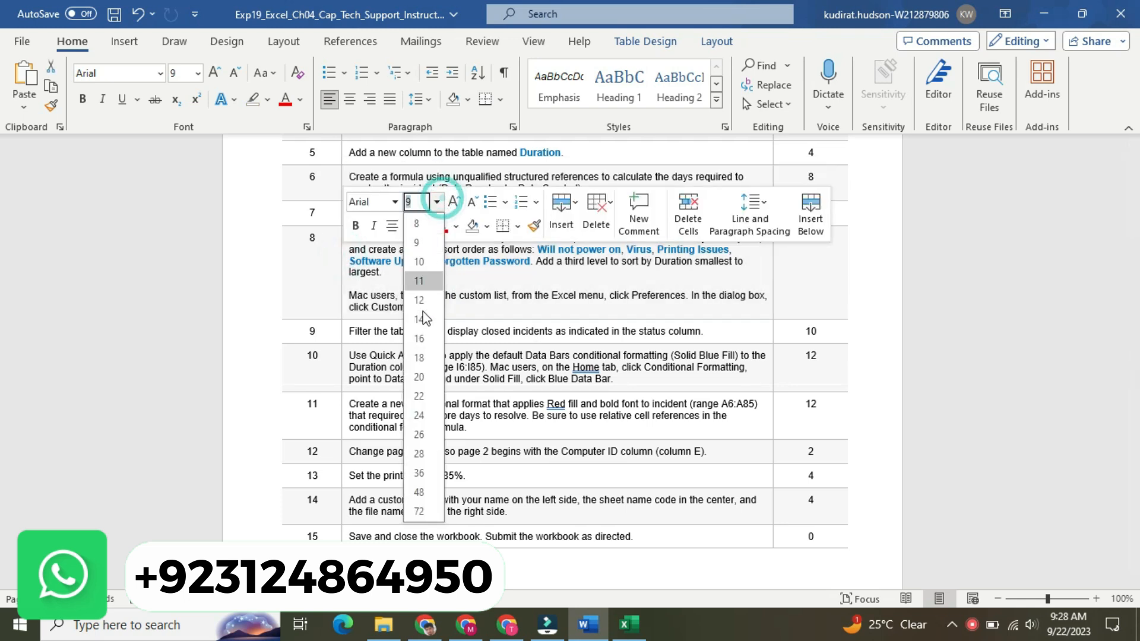
click(419, 331)
click(425, 226)
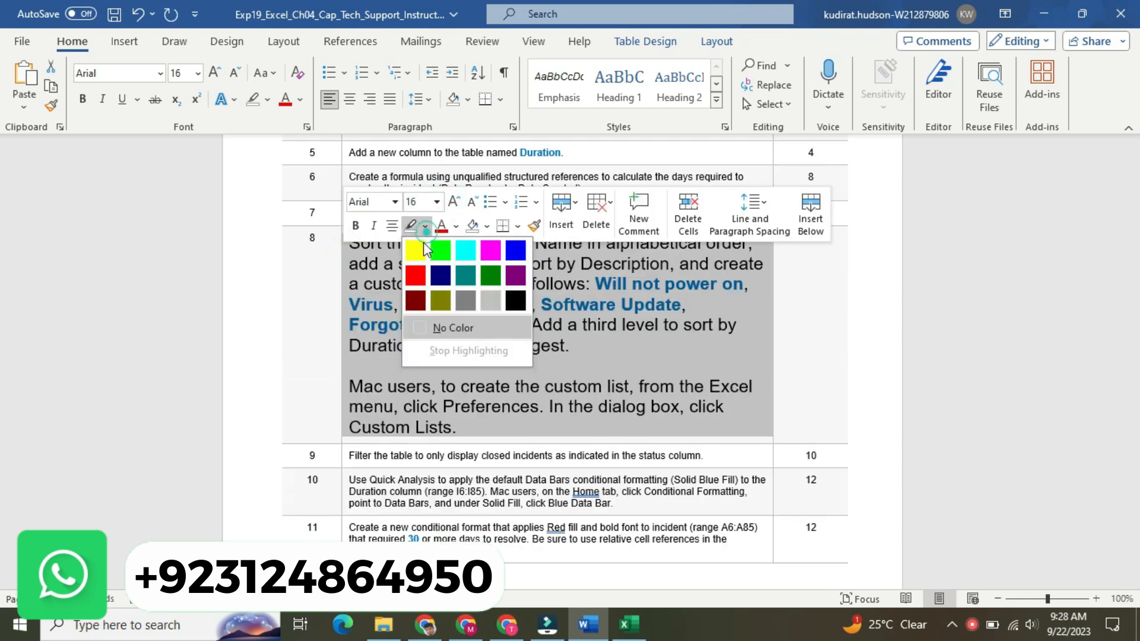
click(411, 242)
click(479, 297)
drag(1133, 249, 1133, 267)
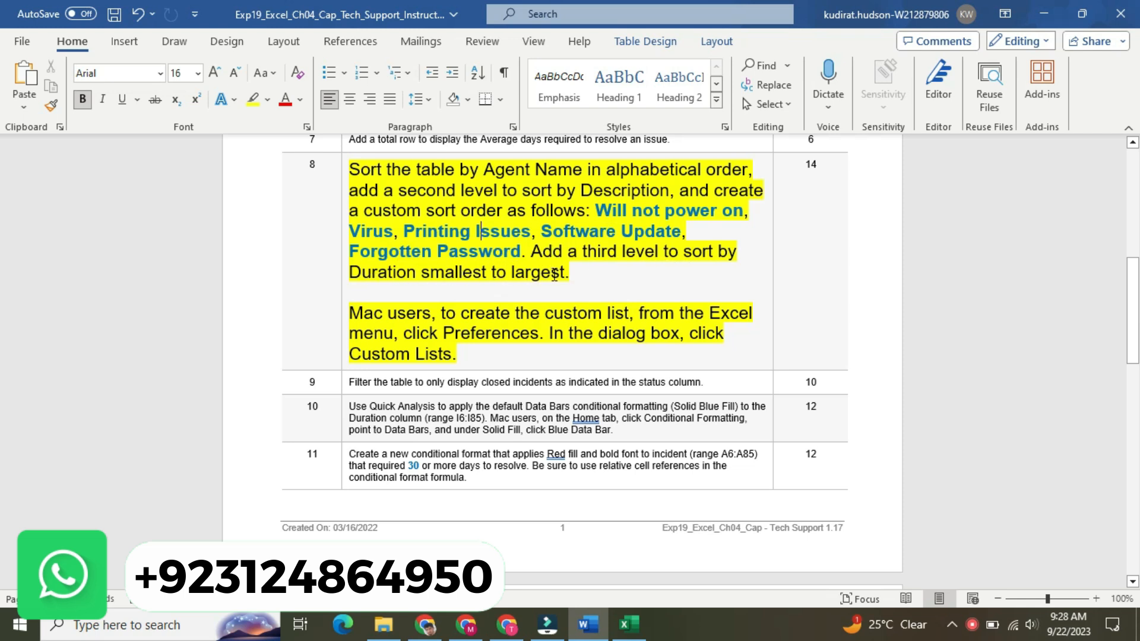
- Switch to the Excel workbook and start a custom sort of the table with Agent Name, A to Z, as the first level
click(630, 625)
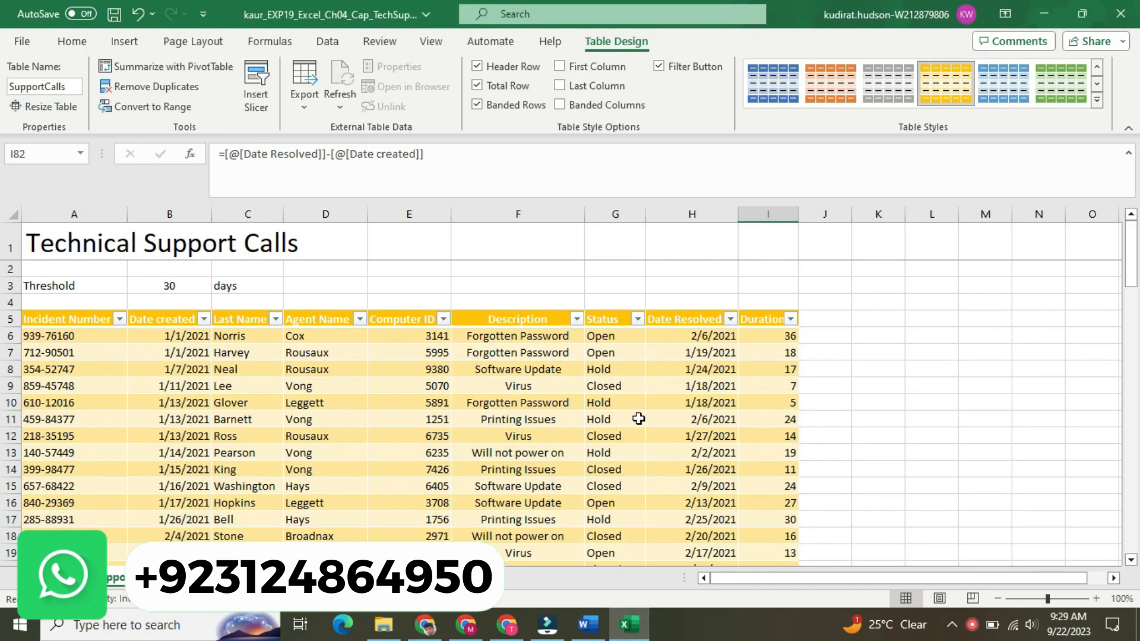
click(82, 43)
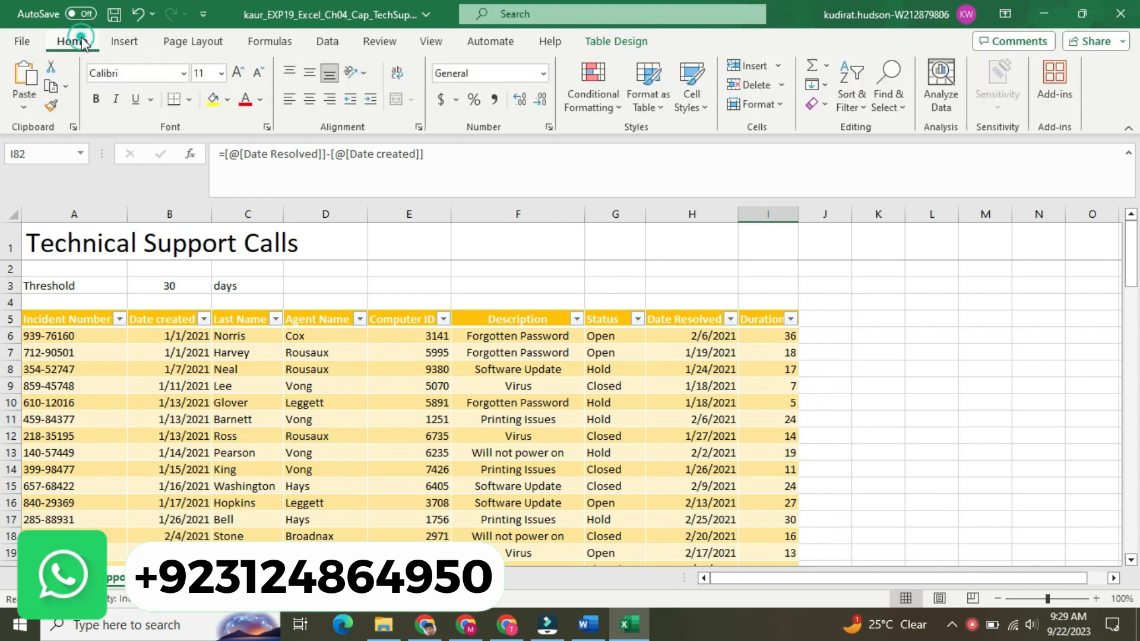
click(863, 105)
click(890, 183)
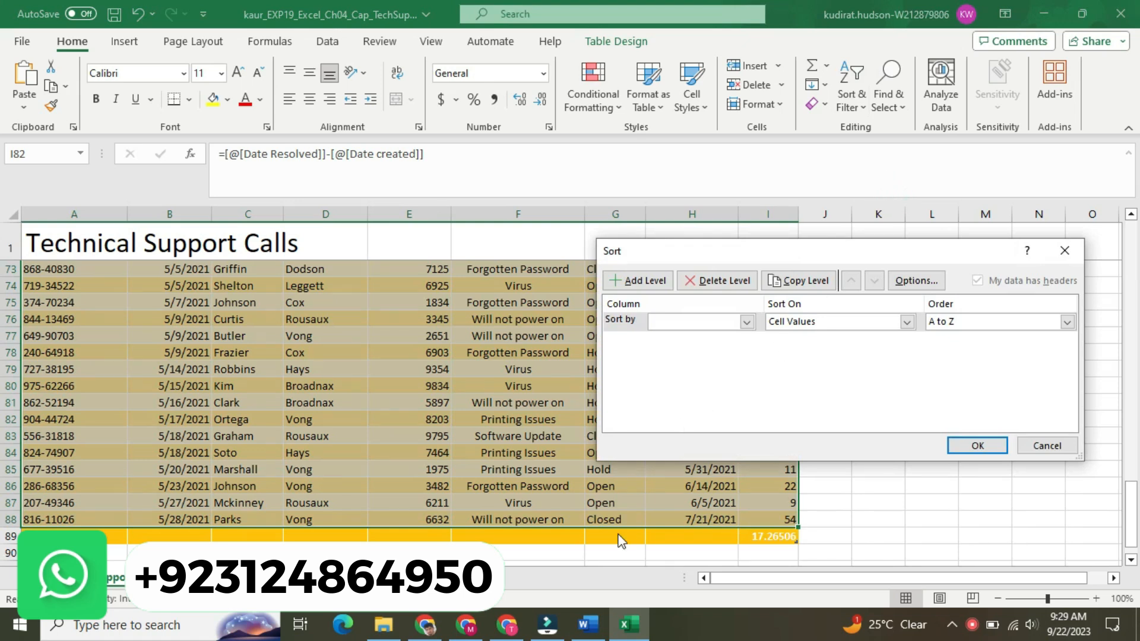
click(587, 624)
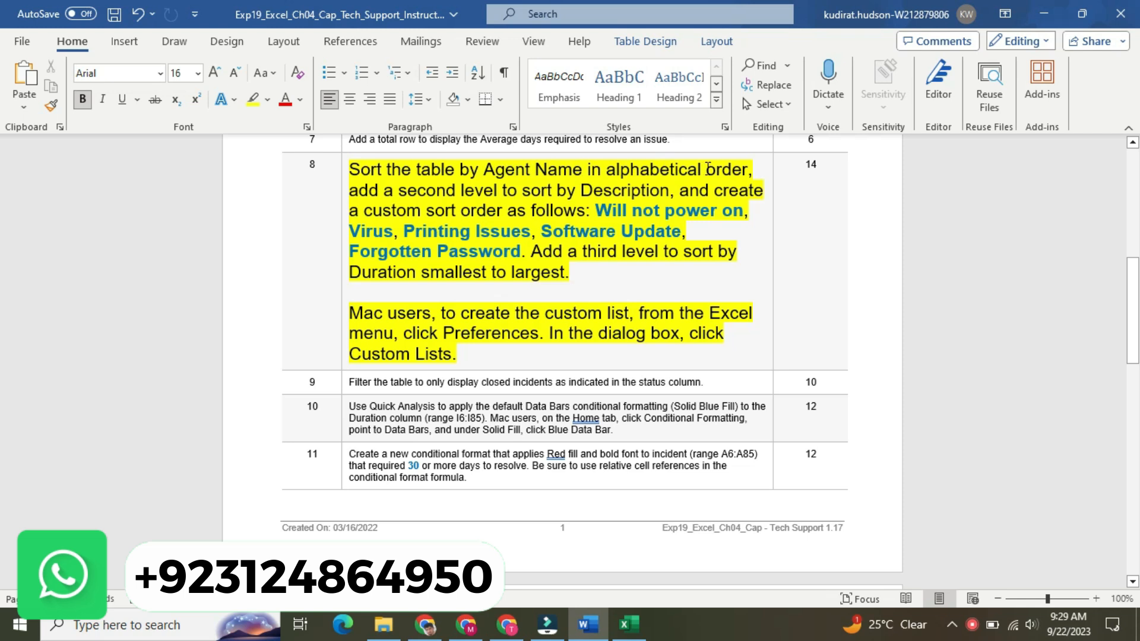
drag(497, 173, 763, 168)
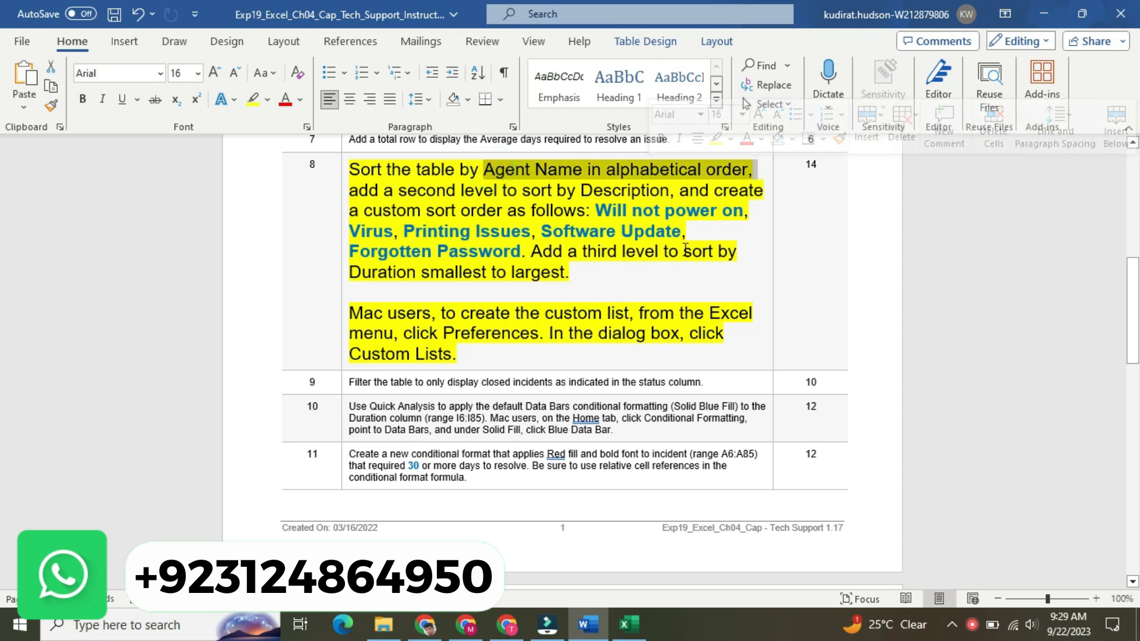
click(630, 623)
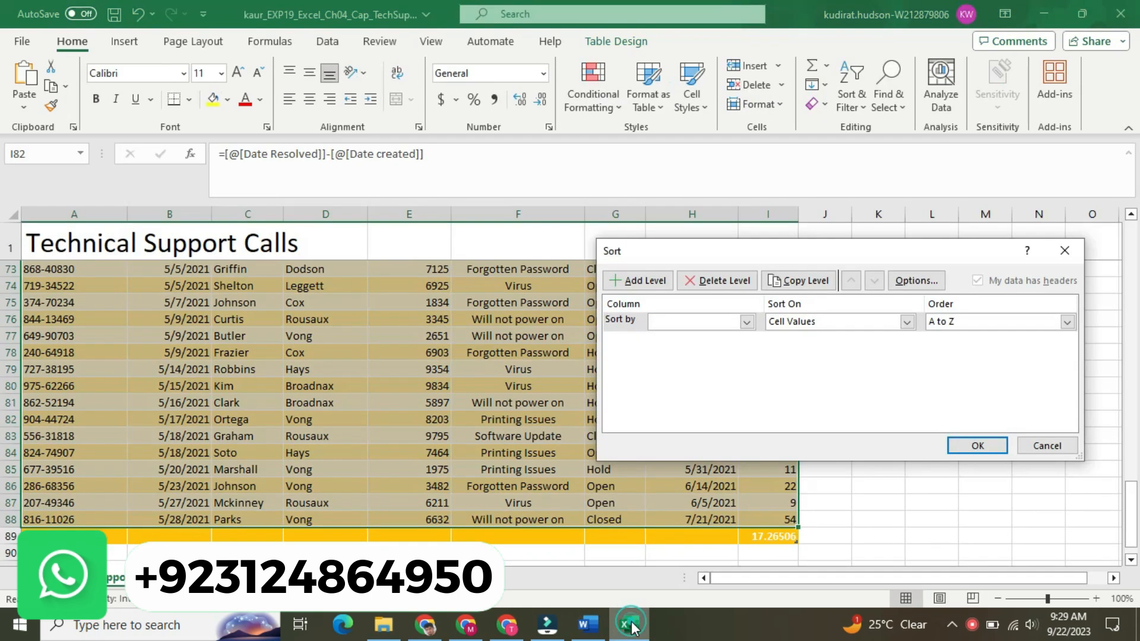
click(746, 321)
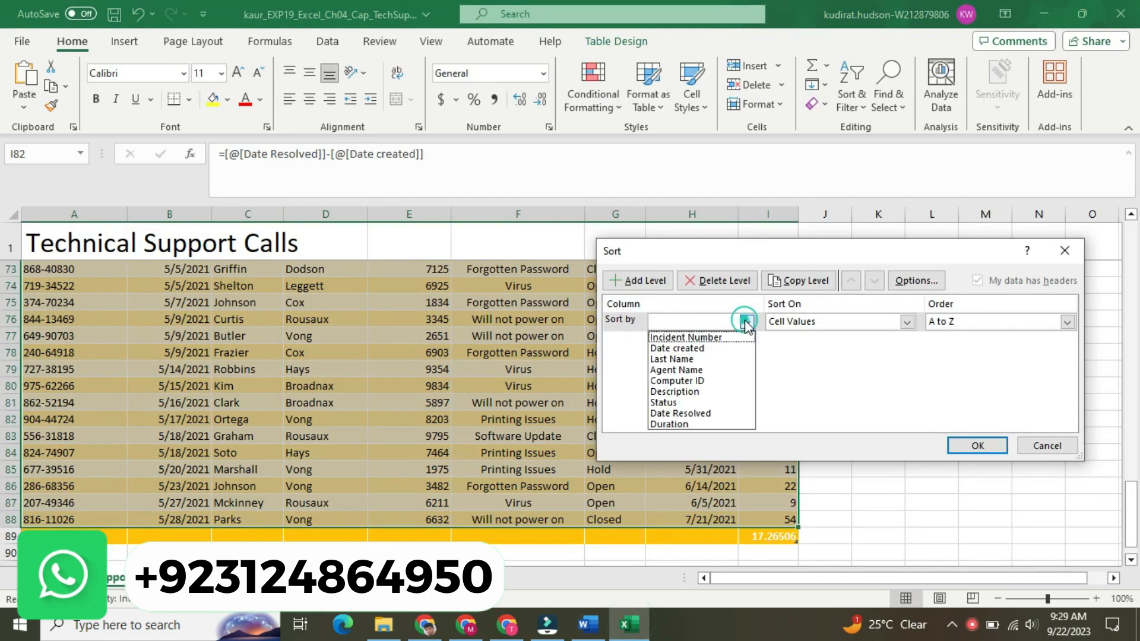
click(722, 370)
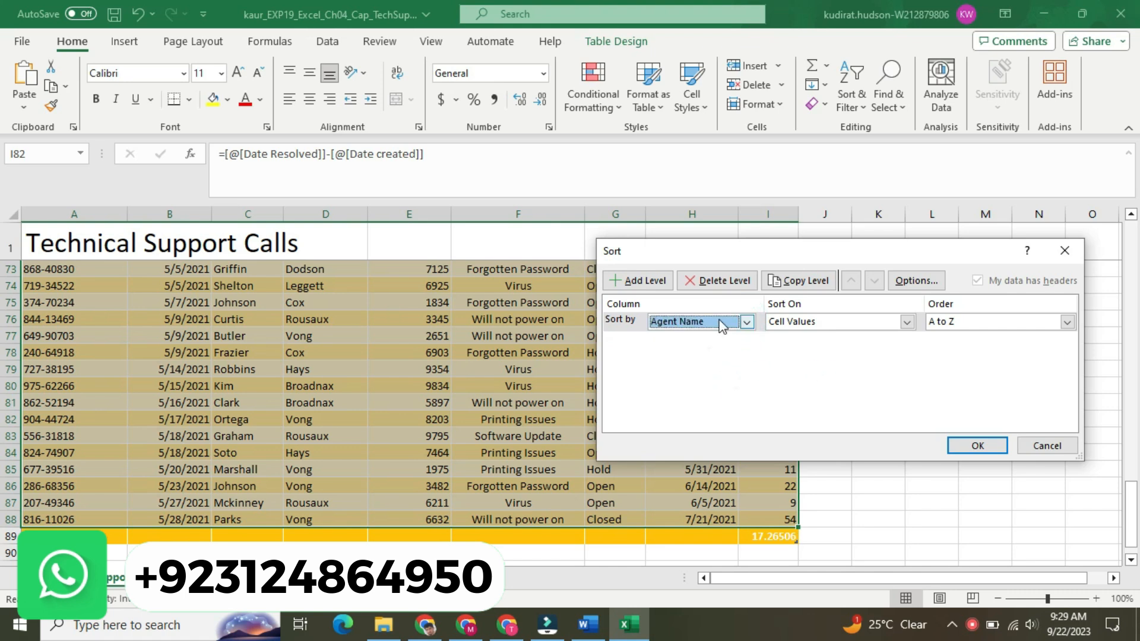
- Add a second sort level by Description, checking the step 8 custom order wording in the Word instructions
click(645, 282)
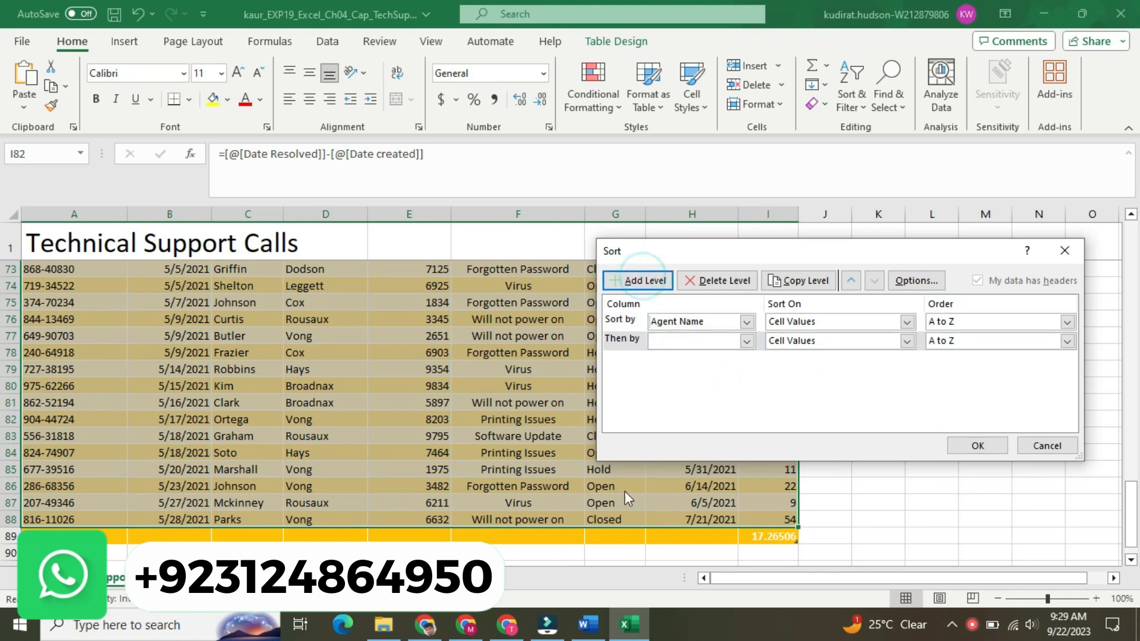
click(585, 630)
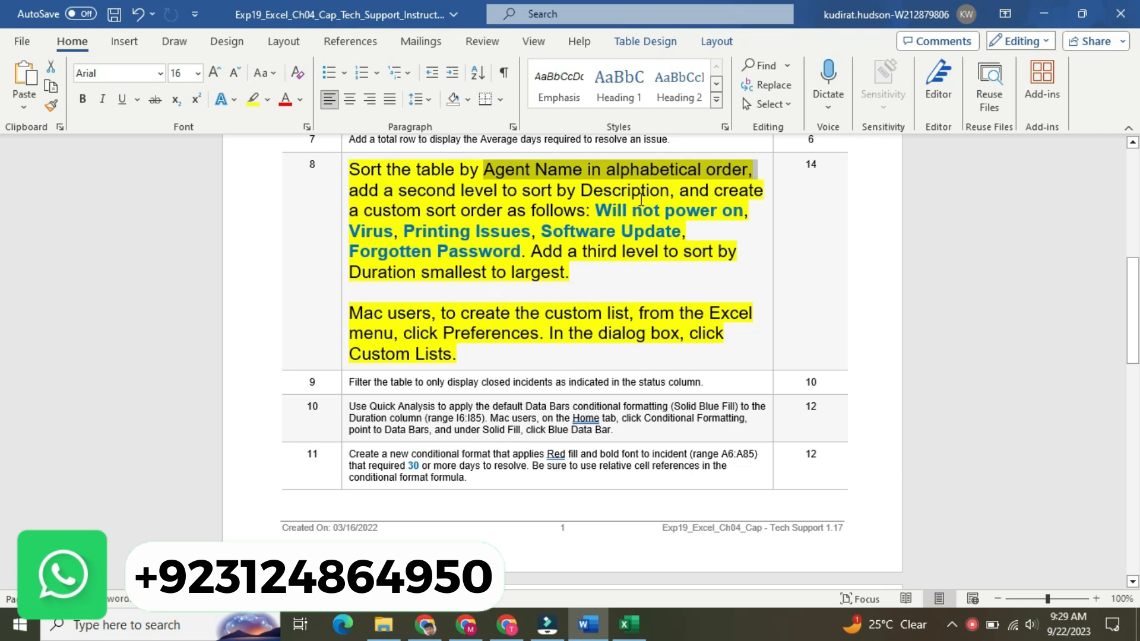
drag(372, 213, 525, 252)
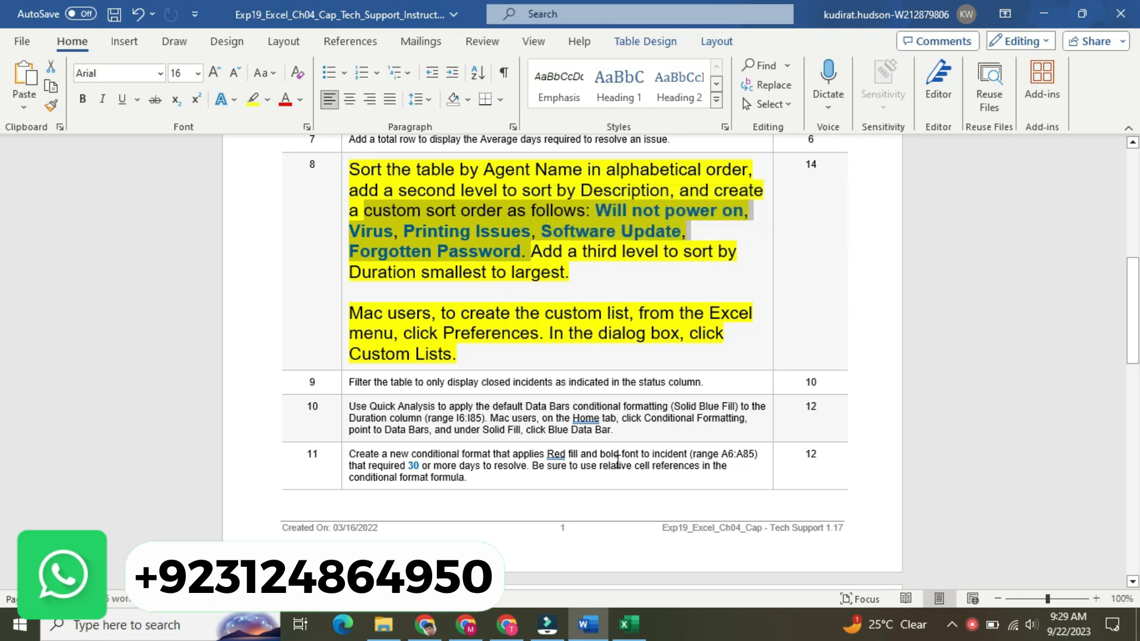
click(629, 624)
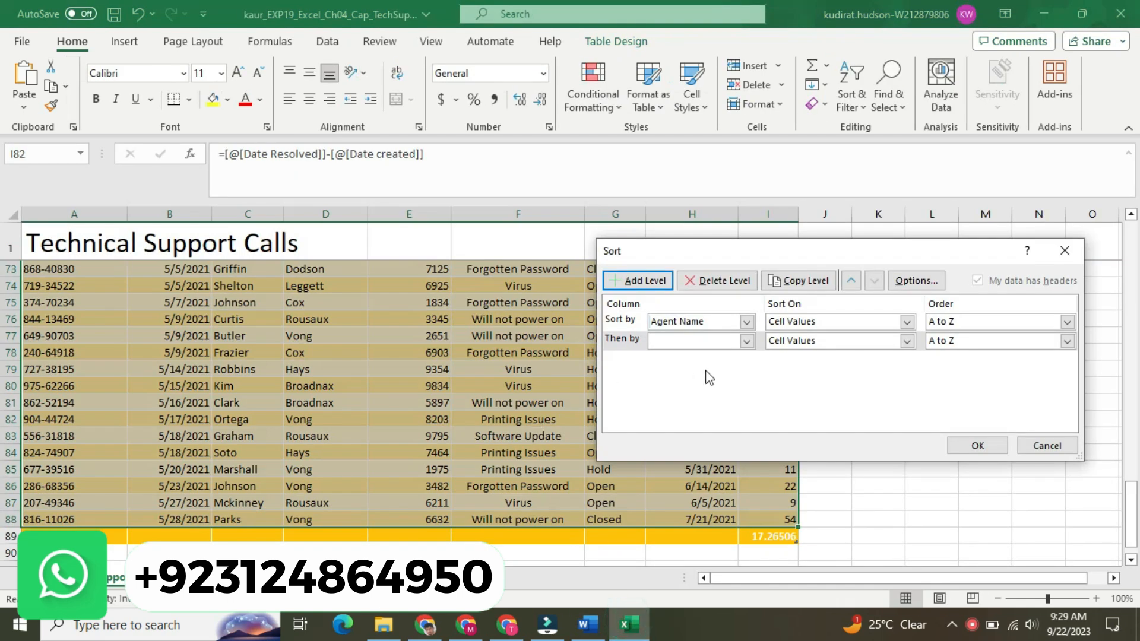
click(746, 341)
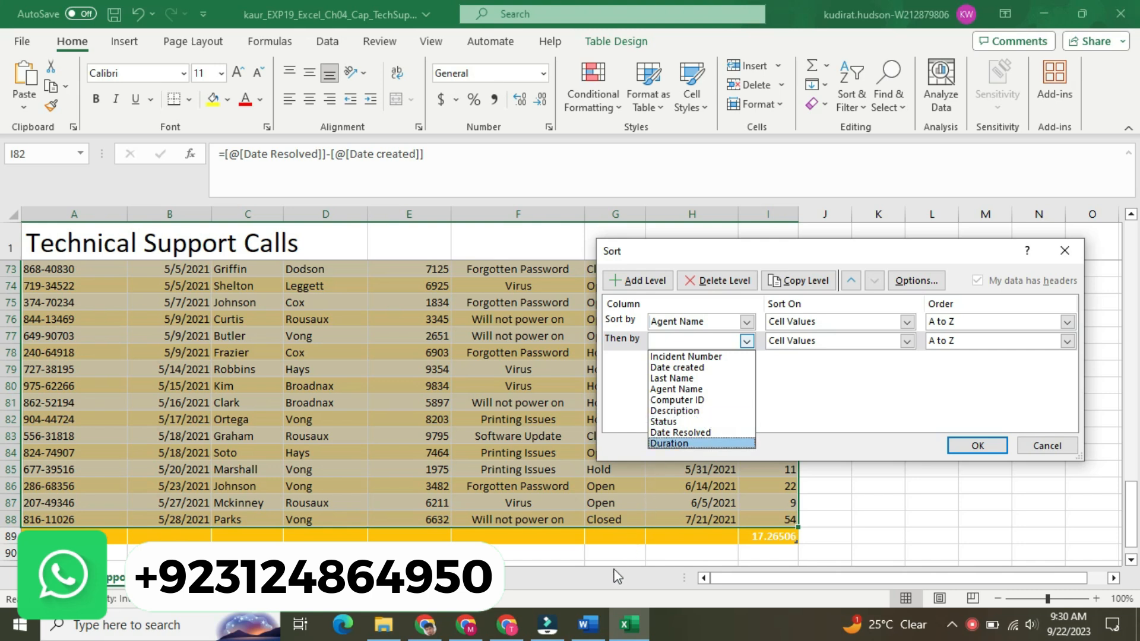
click(588, 623)
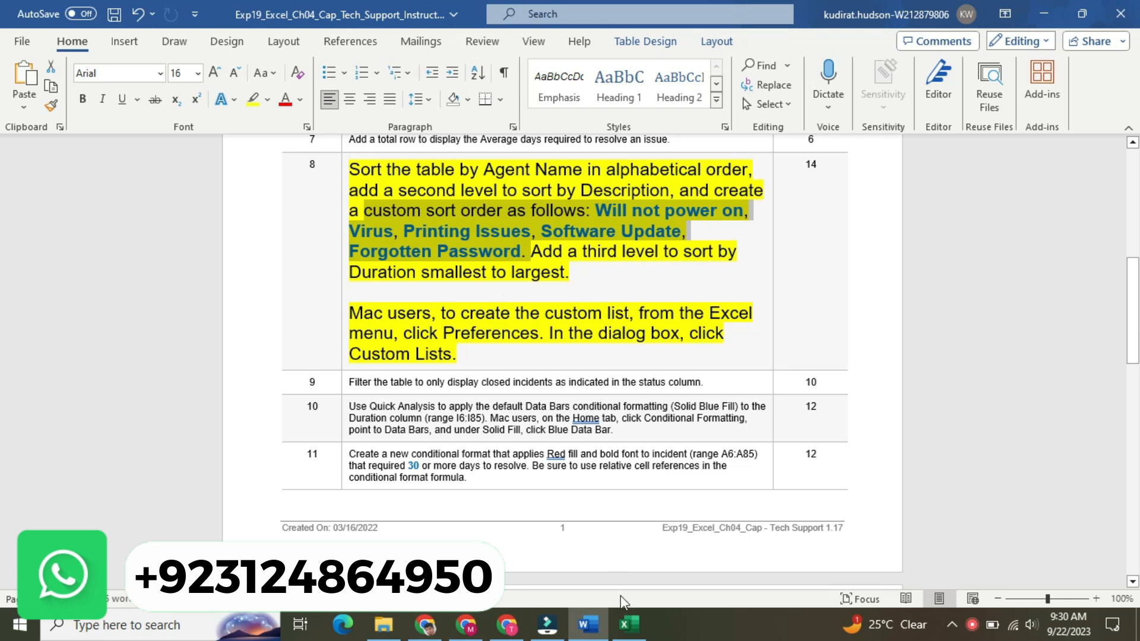
click(629, 624)
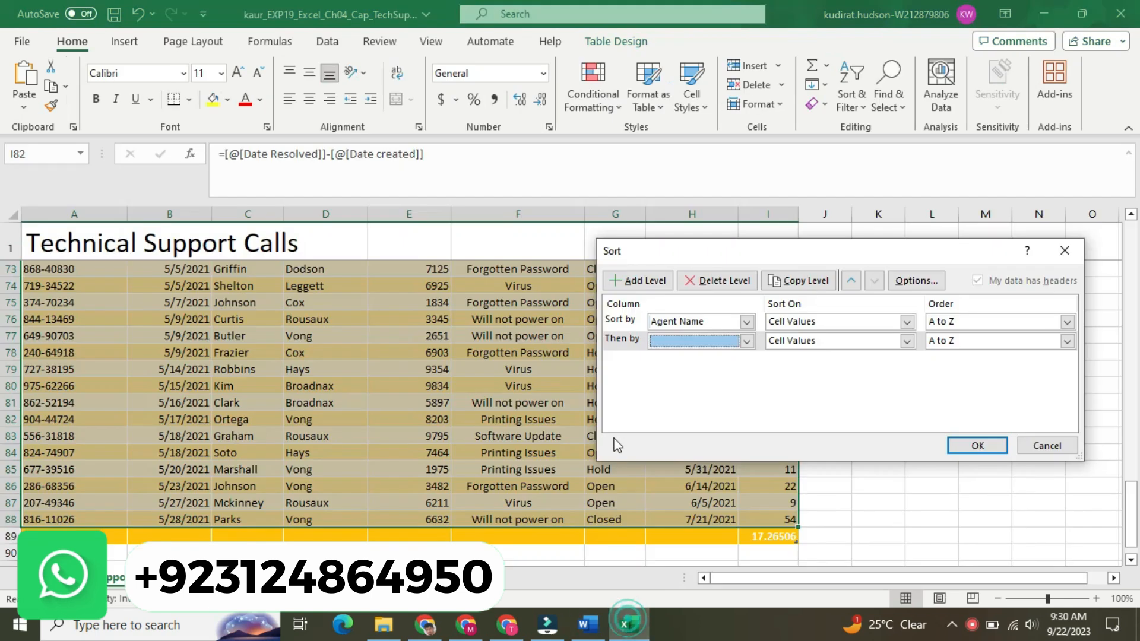
click(747, 340)
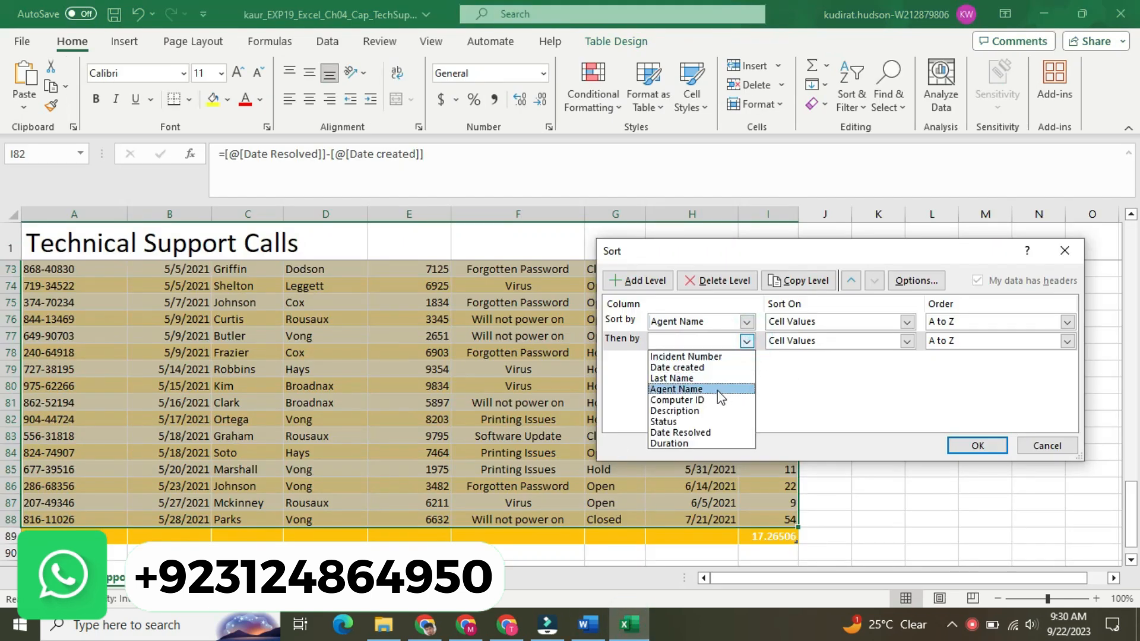
click(711, 410)
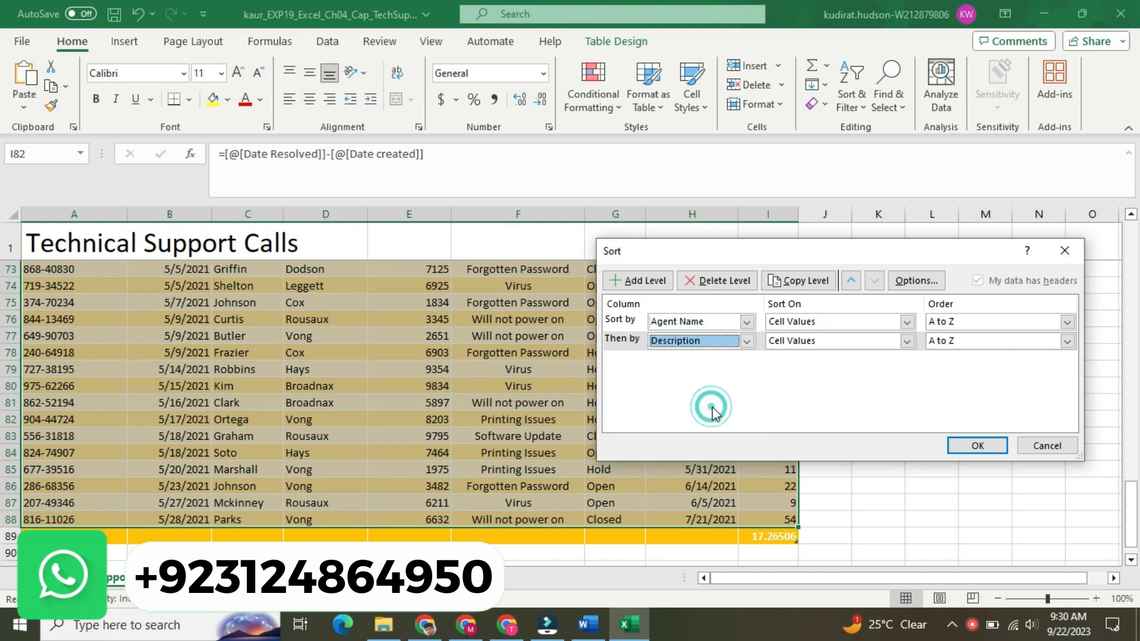
- Add a custom list for the Description order, copying Will not power on, Virus, Printing Issues, Software Update, Forgotten Password from the Word instructions
click(1067, 341)
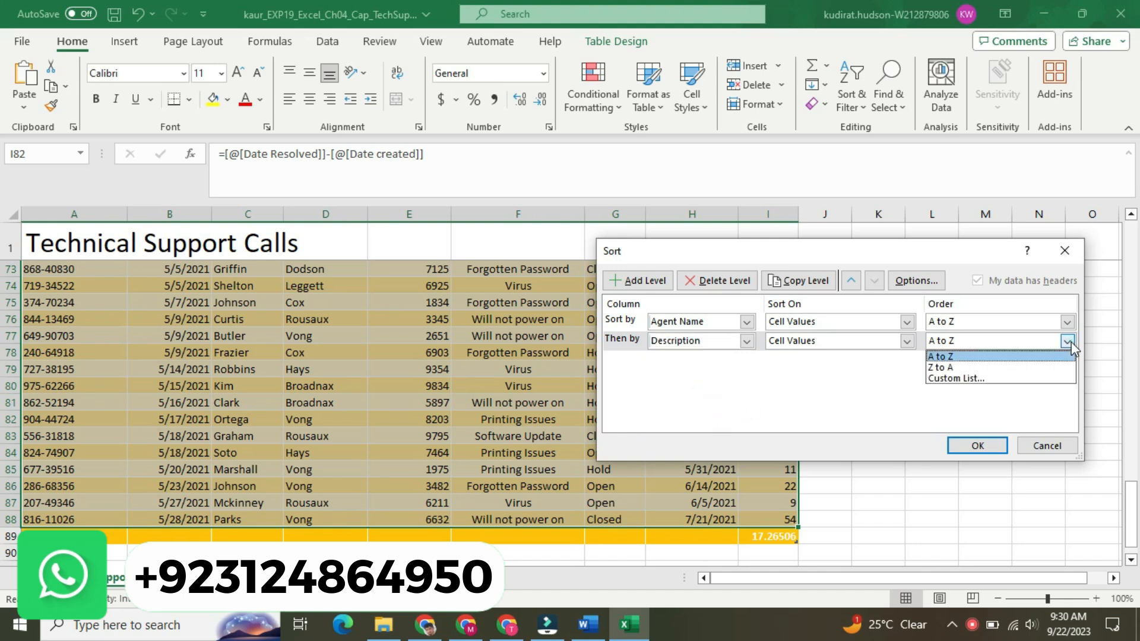
click(1022, 395)
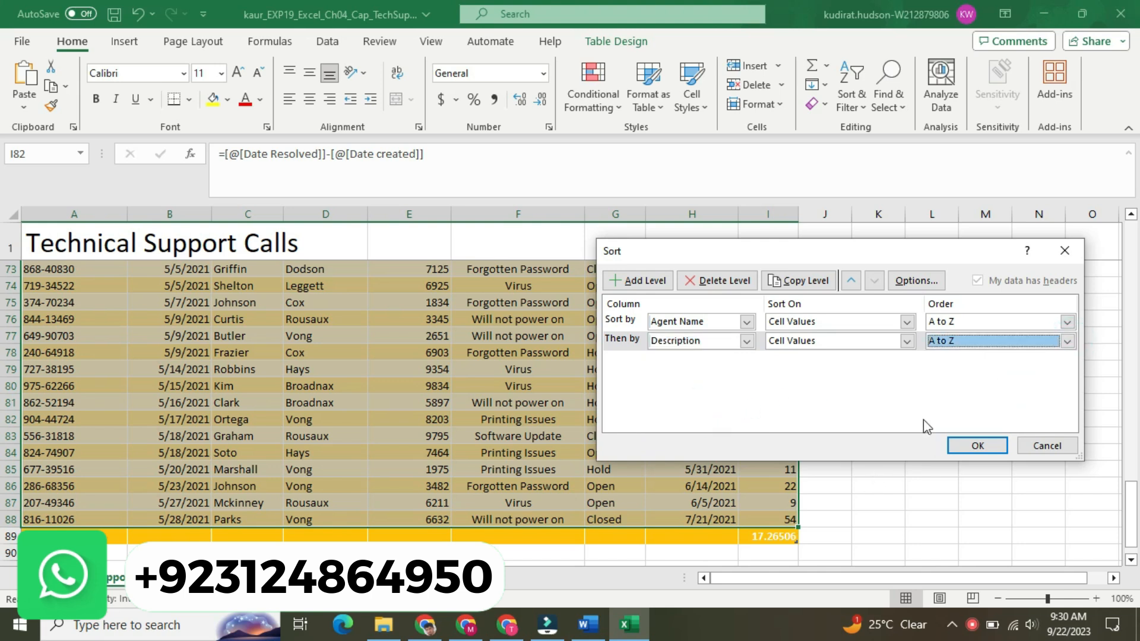
click(1067, 341)
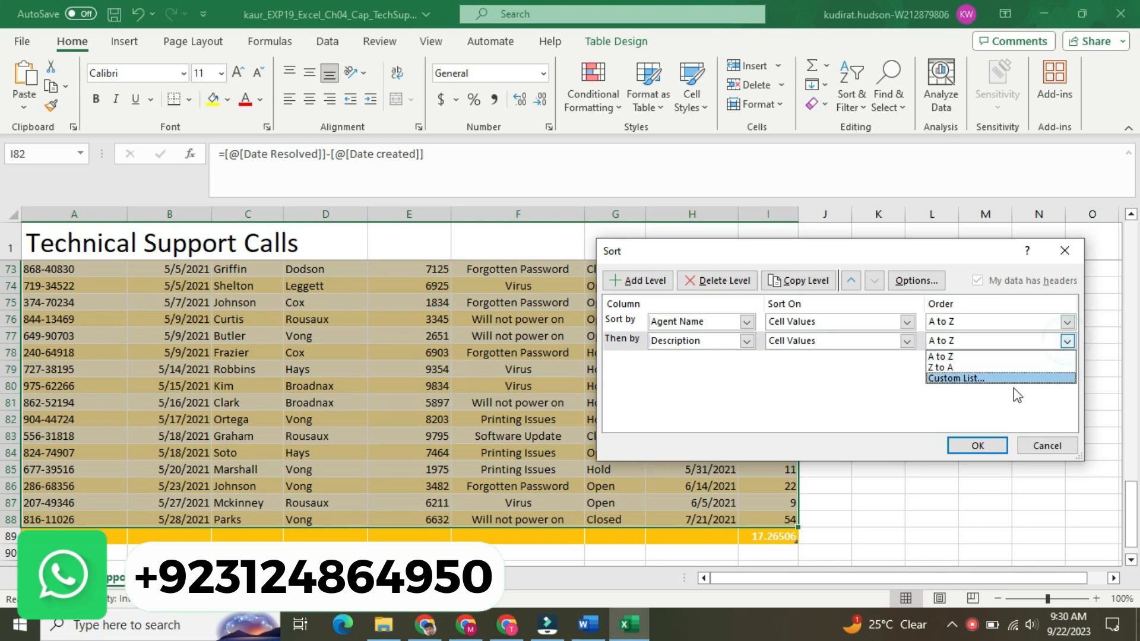
click(1010, 379)
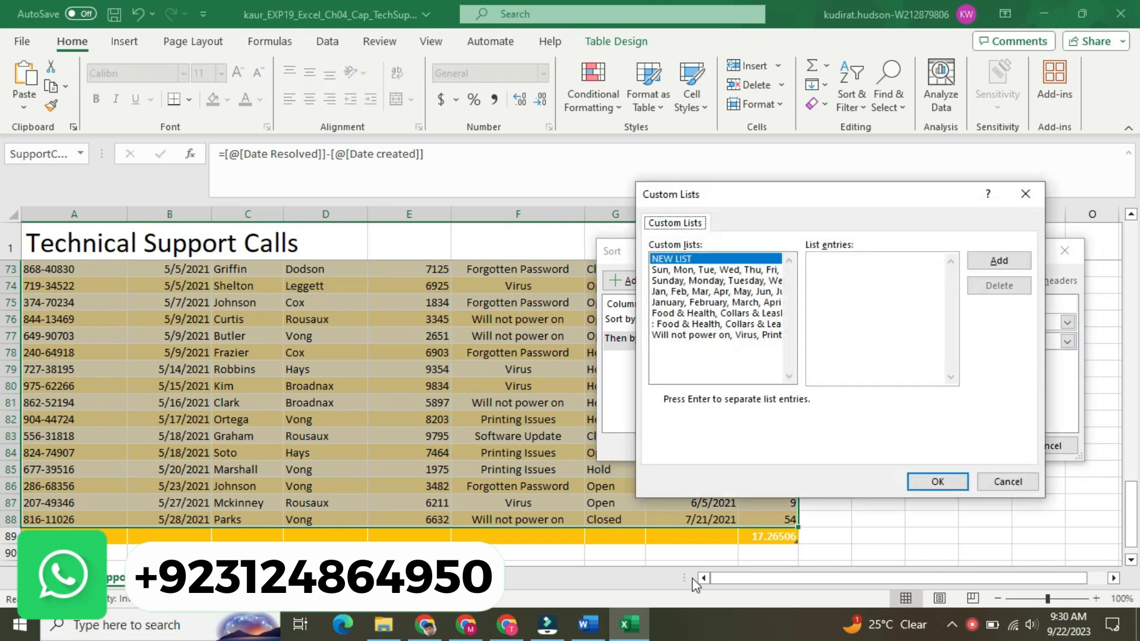
click(588, 624)
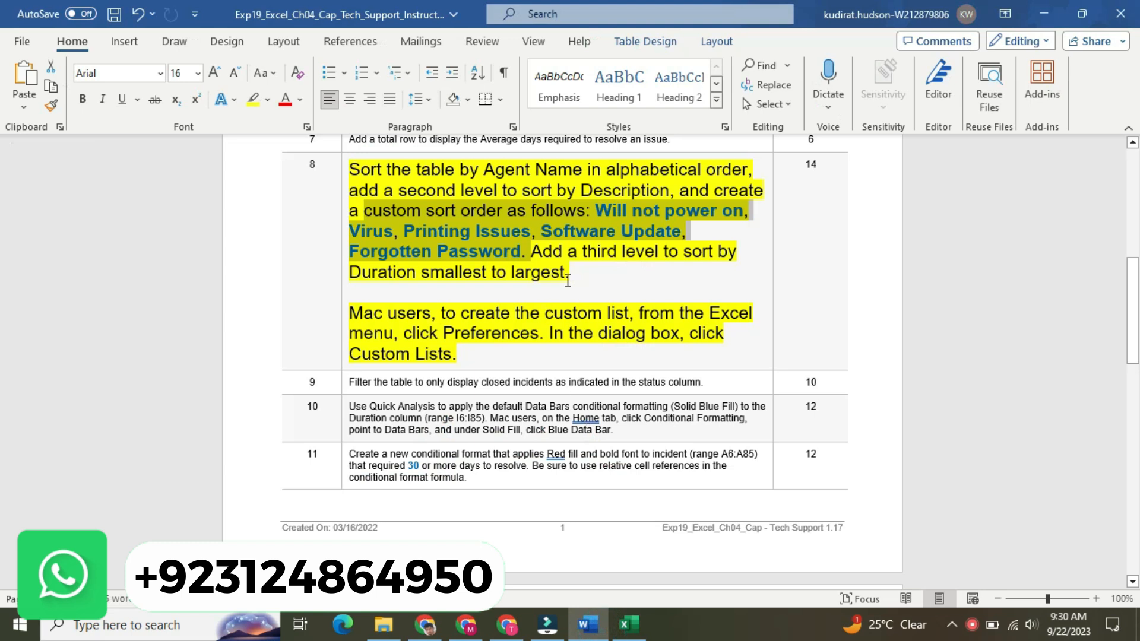
drag(593, 210, 522, 255)
key(ctrl+c)
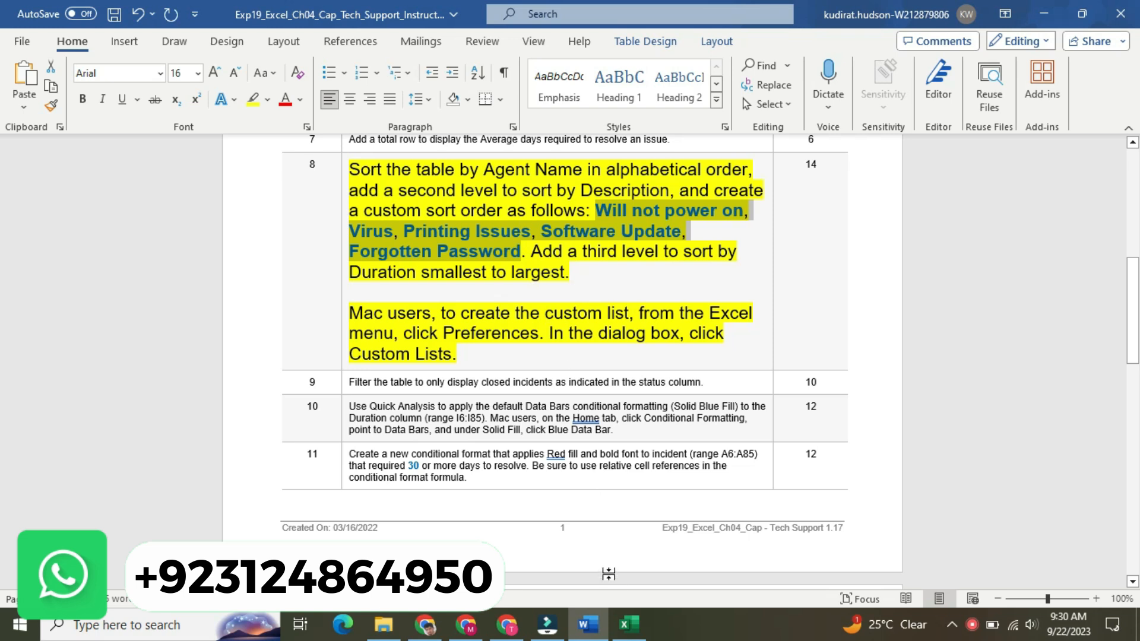
click(626, 623)
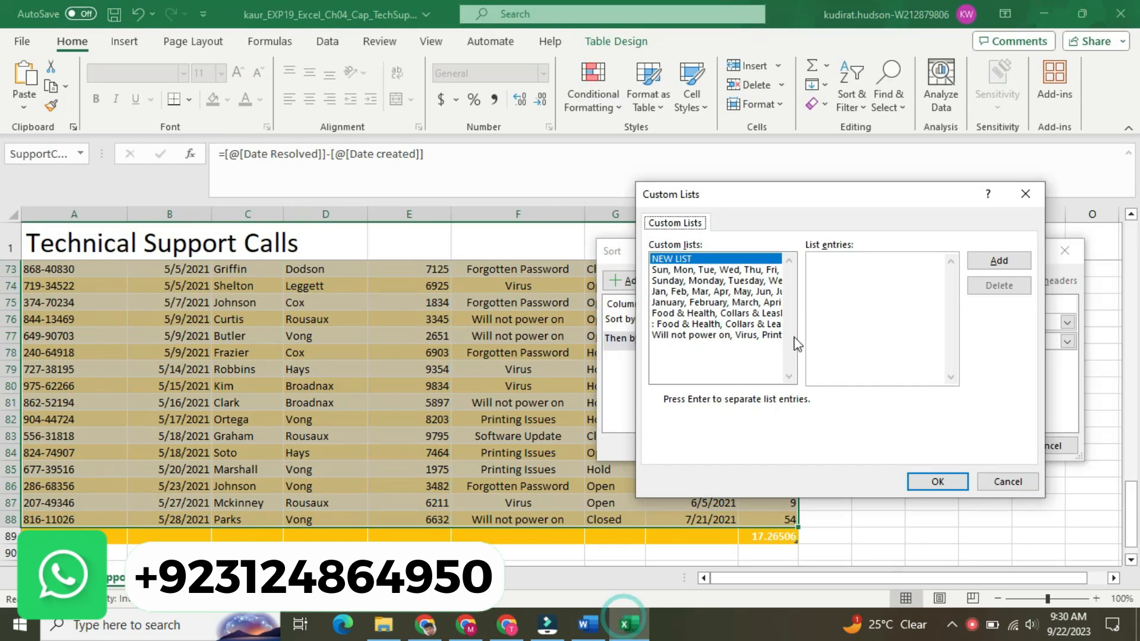
click(834, 301)
key(ctrl+v)
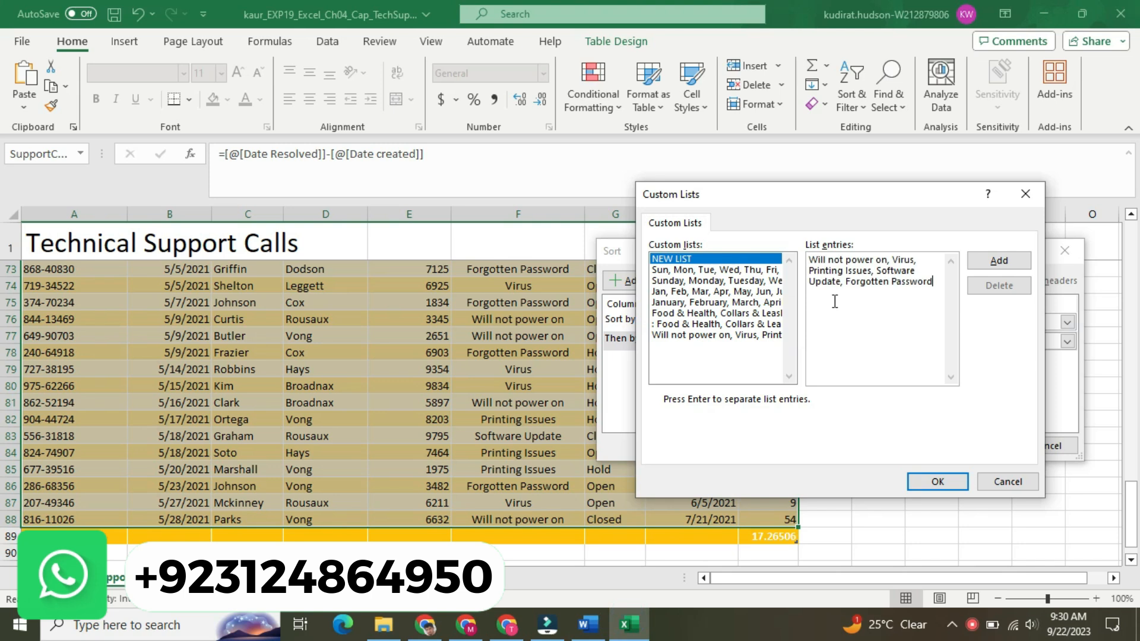
click(998, 260)
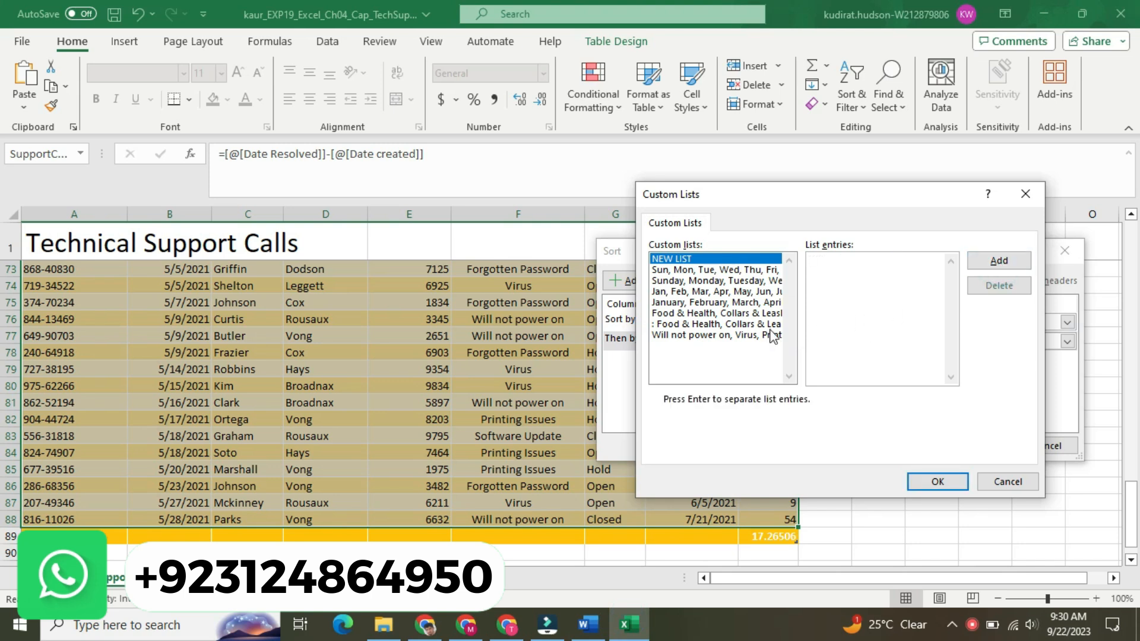
- Apply the custom list starting with Will not power on, Virus as the Description order, checking the third-level wording in the Word instructions
click(708, 324)
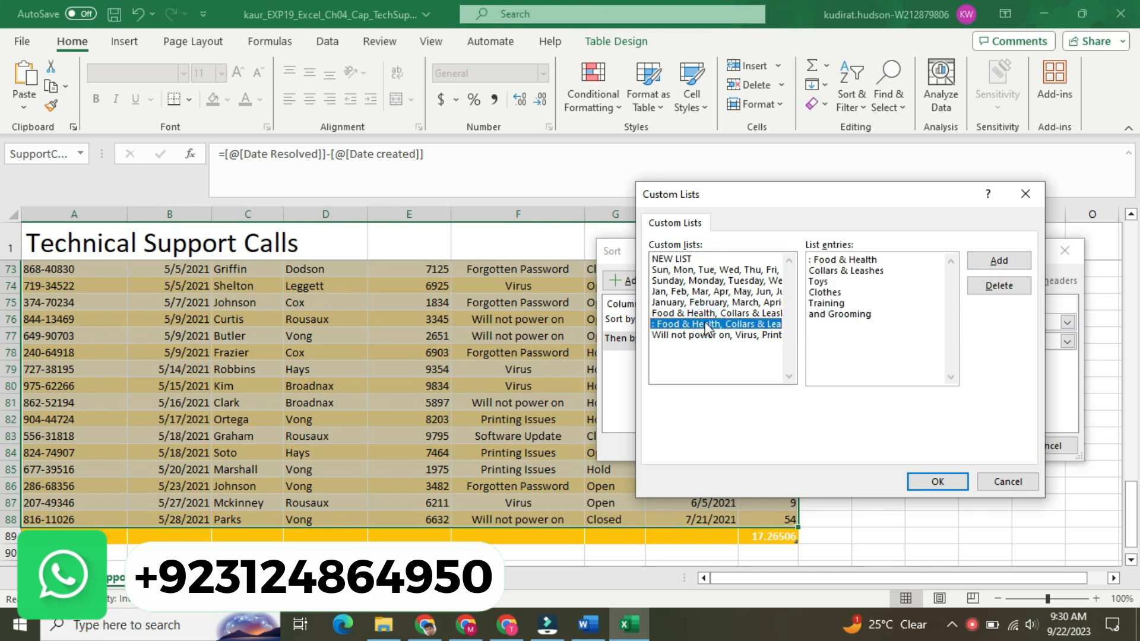
click(599, 627)
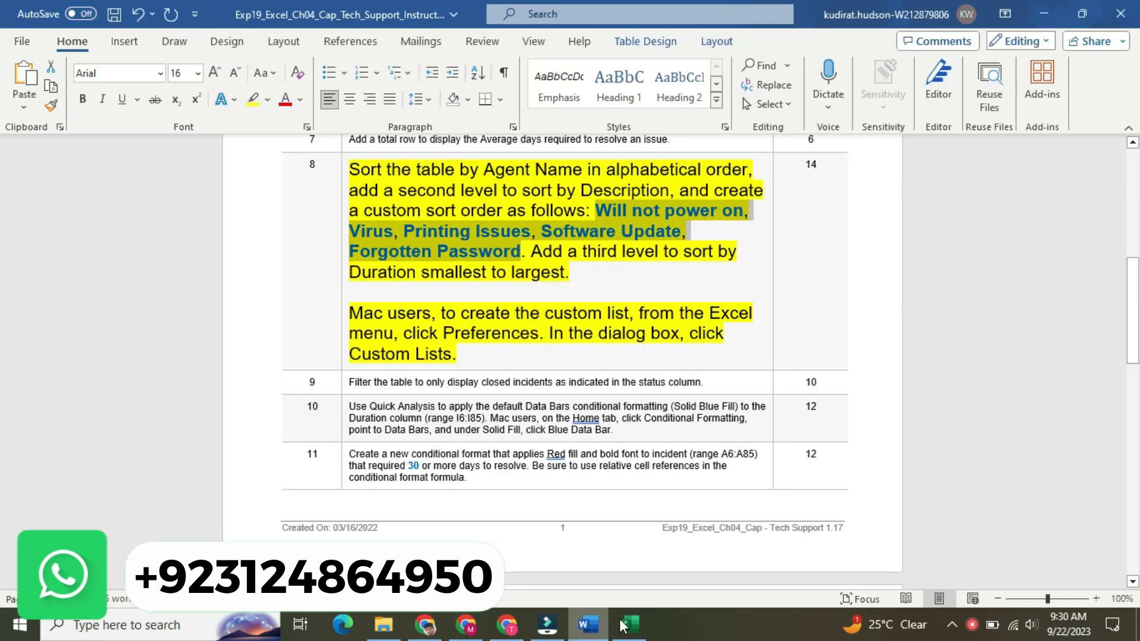
click(624, 627)
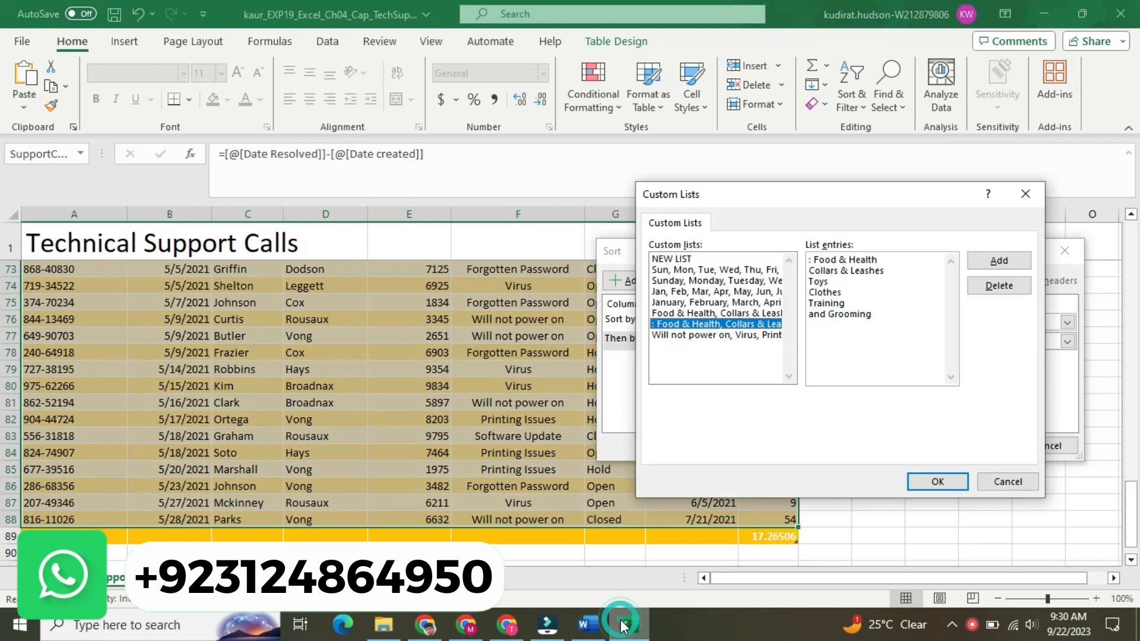
click(755, 336)
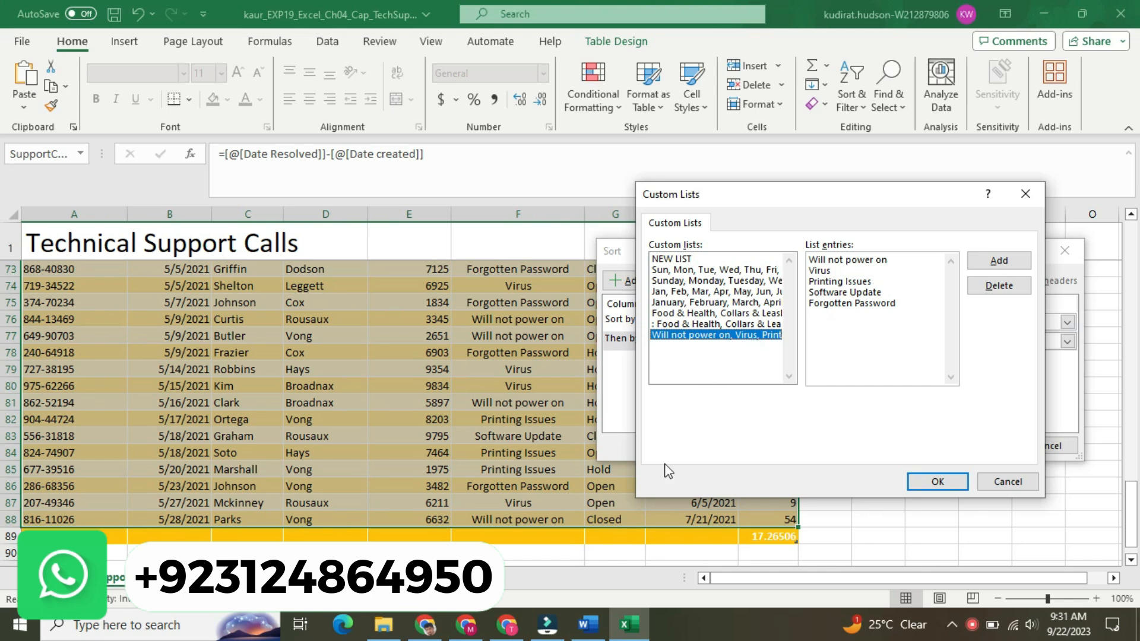
click(594, 616)
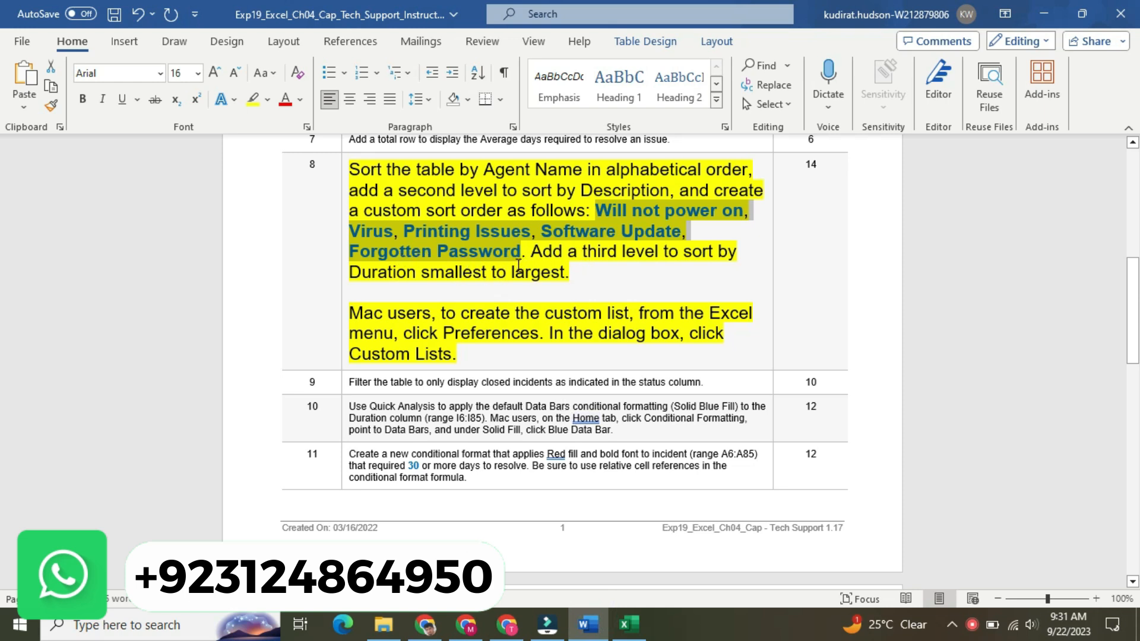
click(537, 254)
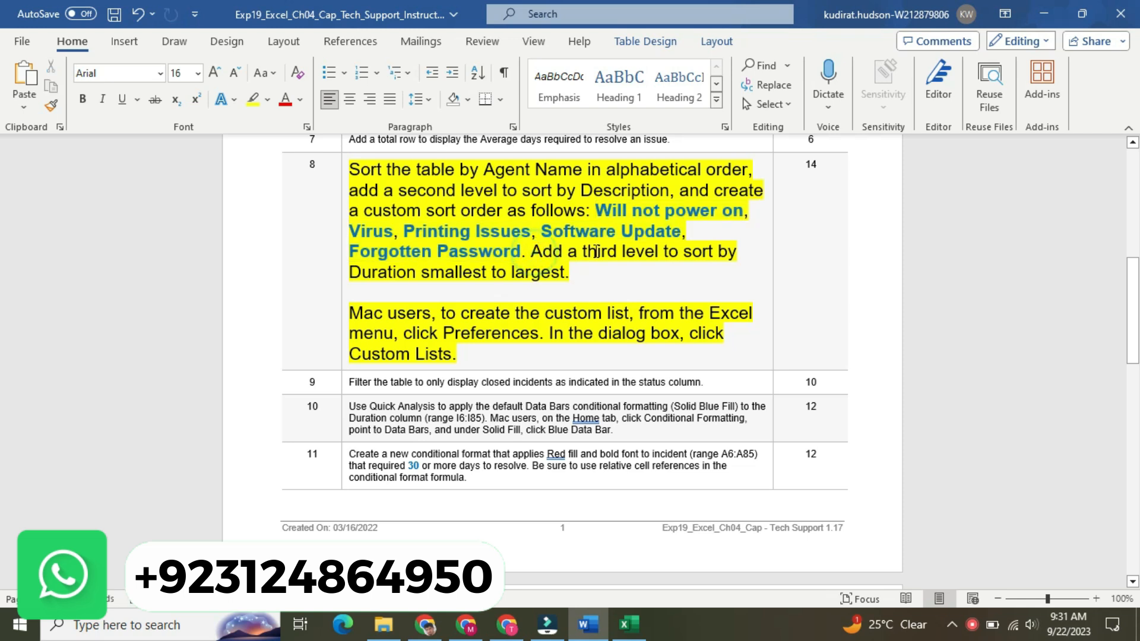
drag(541, 250, 568, 273)
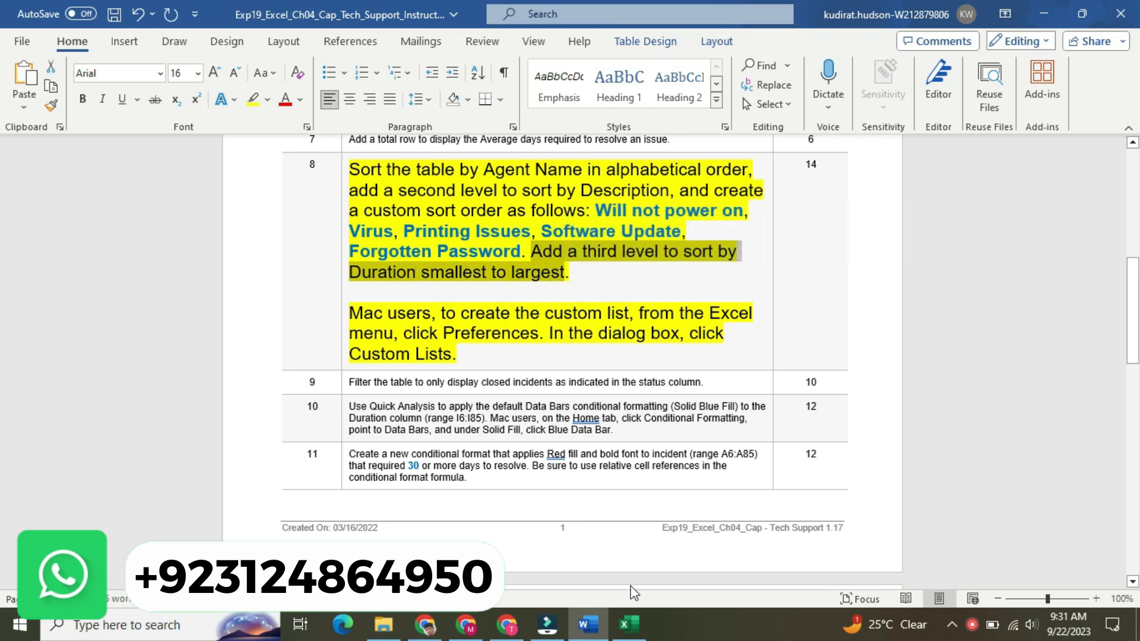
click(630, 624)
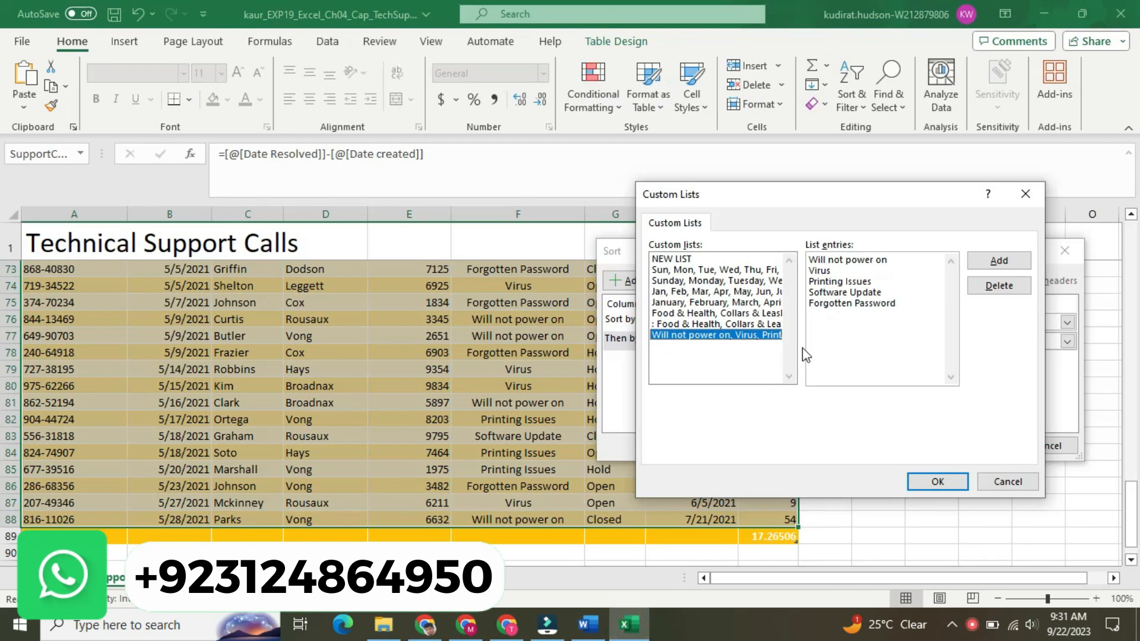
click(933, 481)
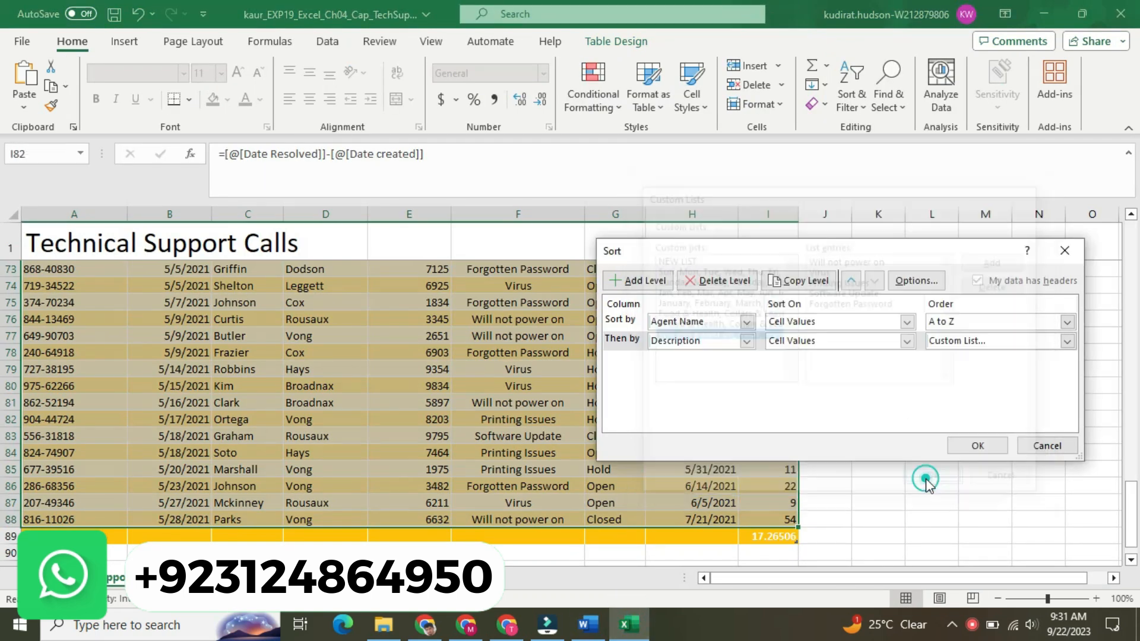
- Add a third sort level by Duration, Smallest to Largest, check it against the Word instructions and apply the sort to the table
click(644, 280)
click(747, 360)
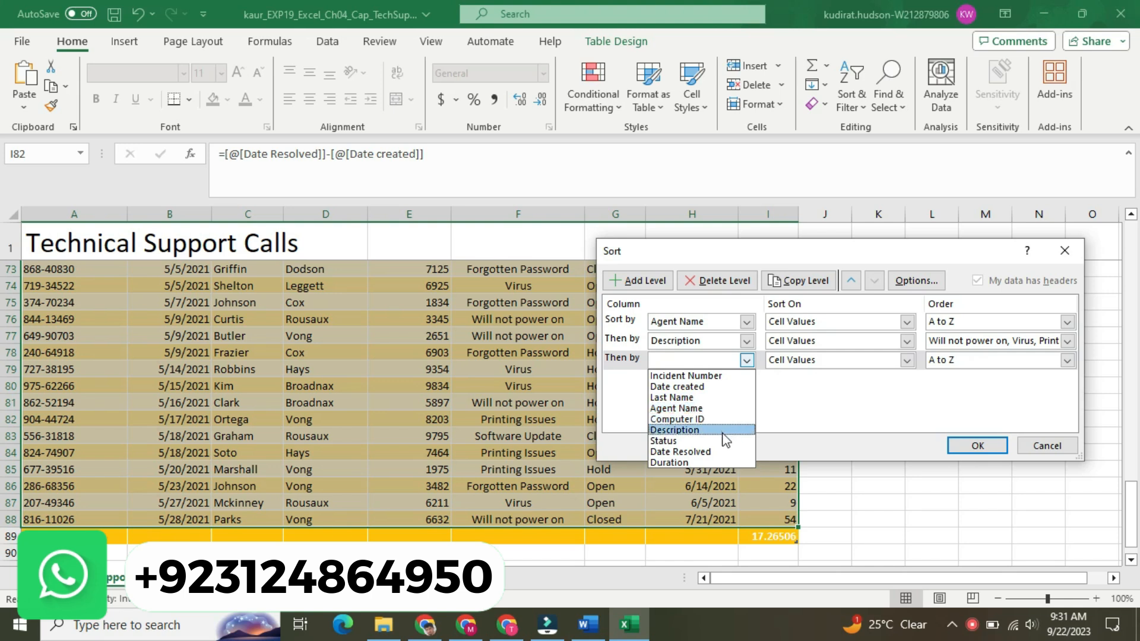
click(710, 463)
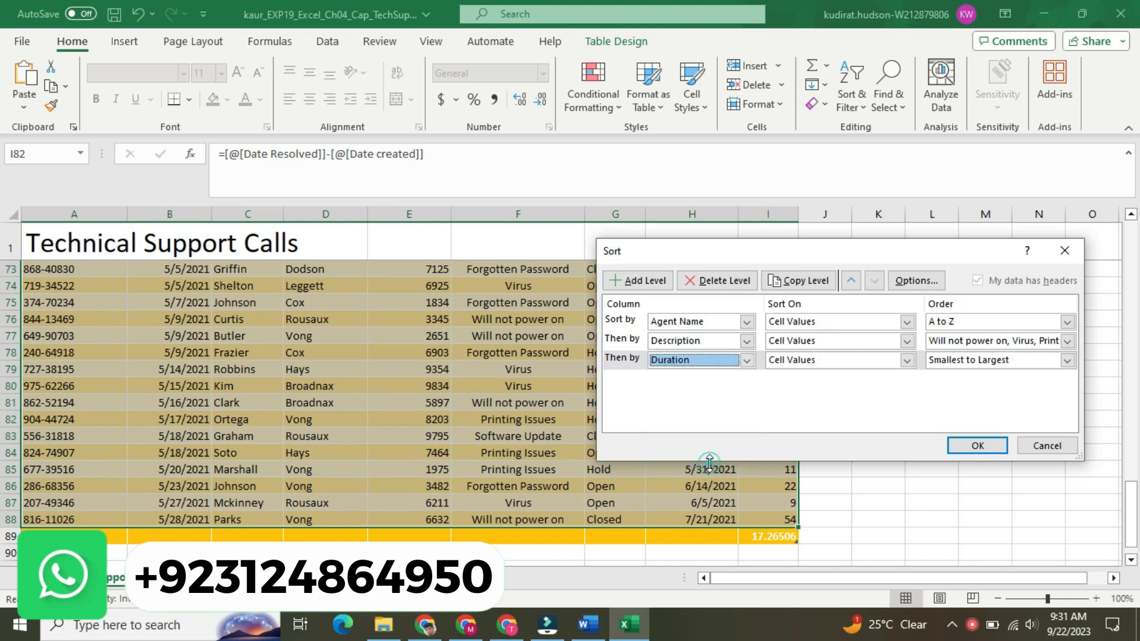
click(812, 412)
click(579, 626)
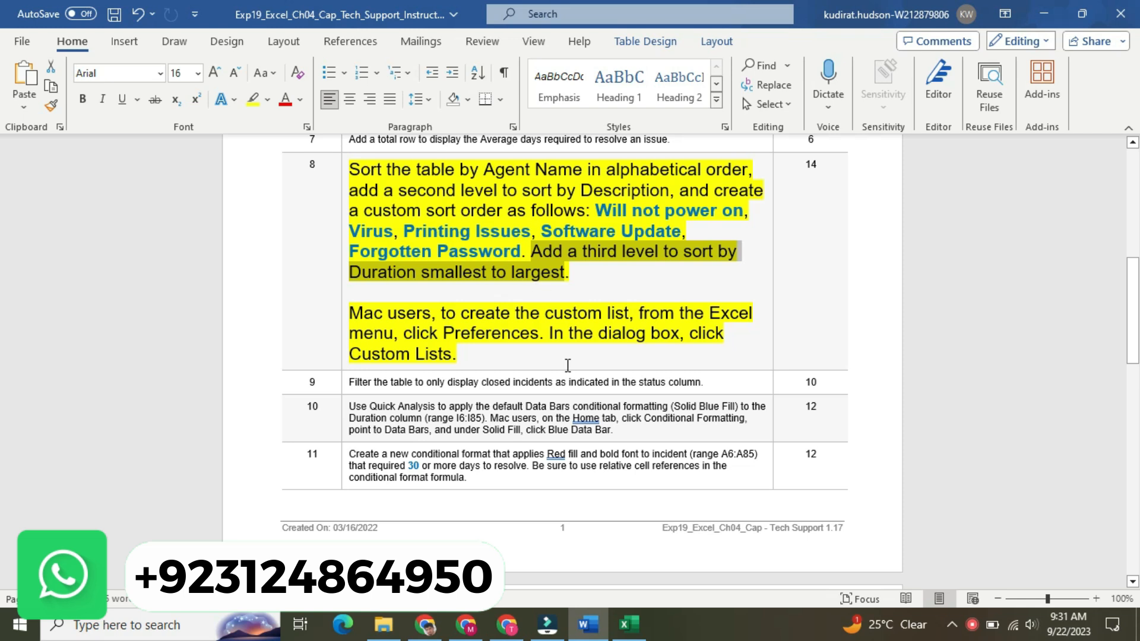
click(629, 625)
click(976, 445)
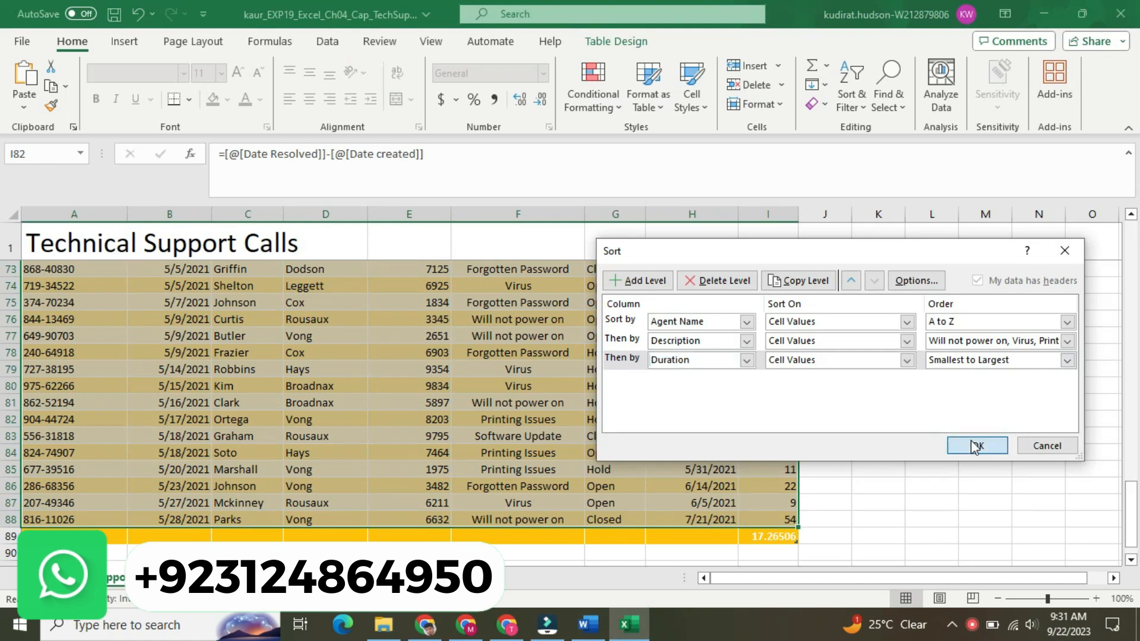
drag(1135, 491, 1135, 226)
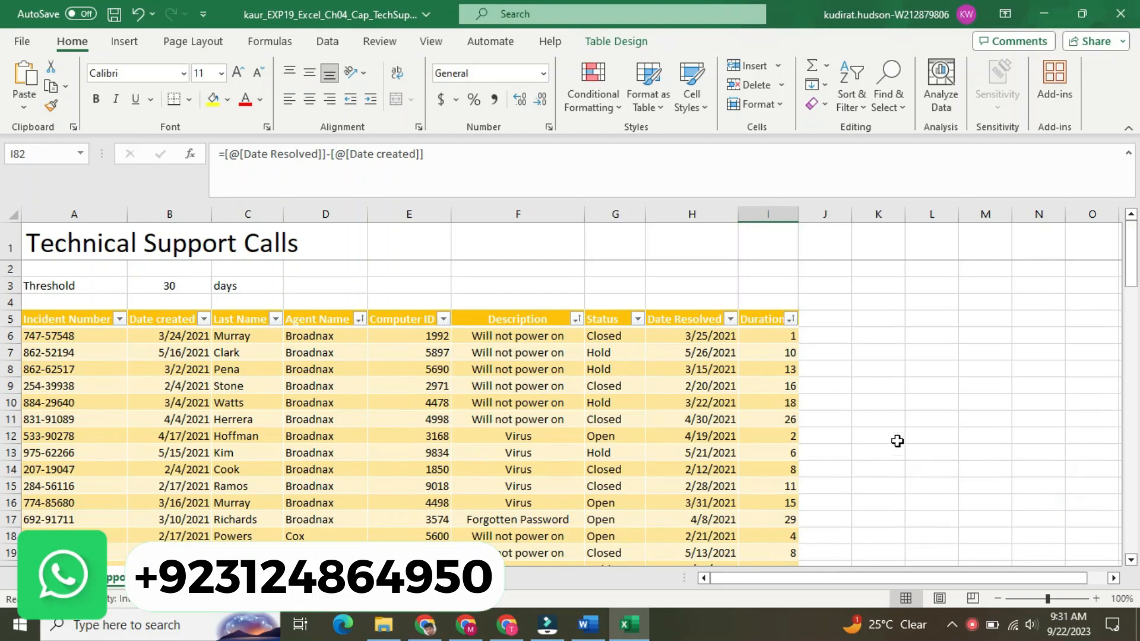
- Switch to the Word instructions, reset the step 8 text to 9 pt and remove its highlight
click(588, 625)
click(341, 217)
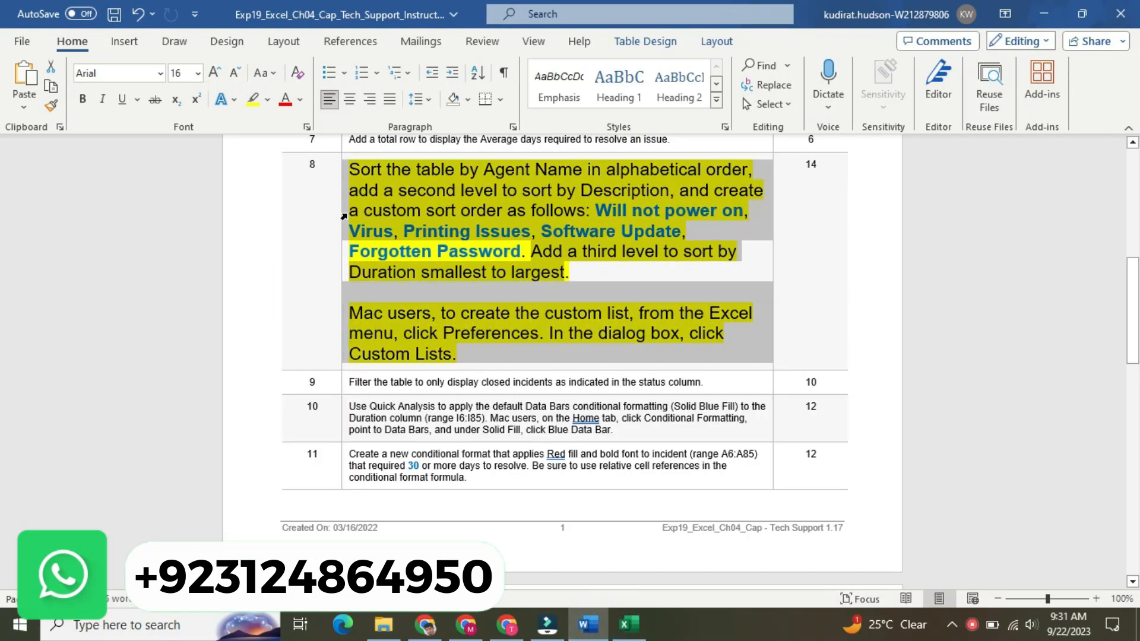
click(438, 161)
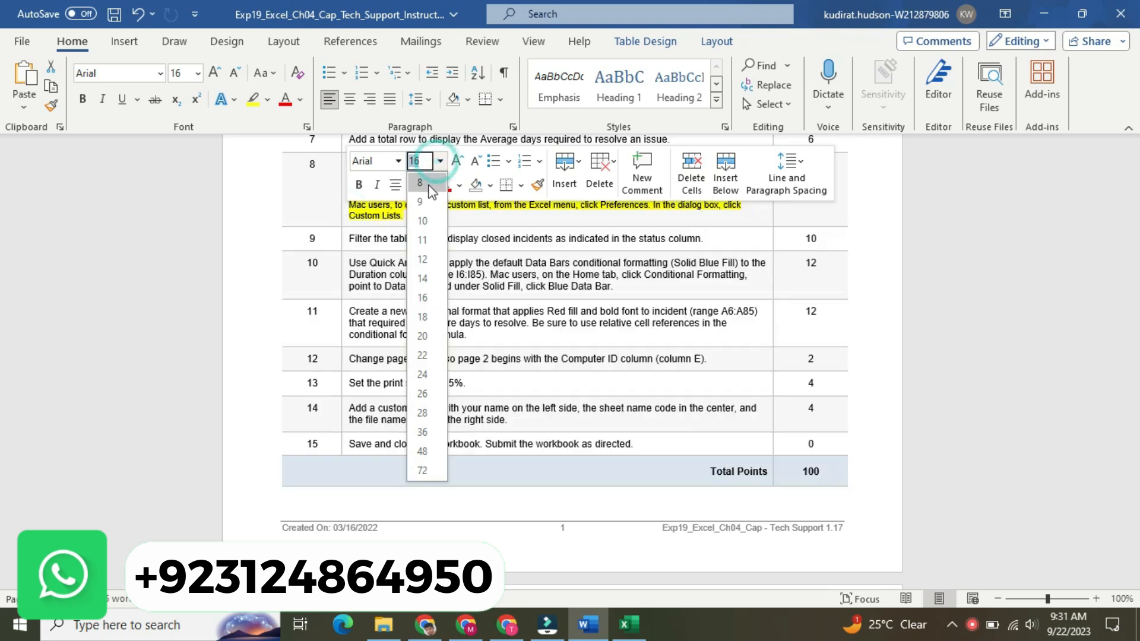
click(421, 202)
click(428, 184)
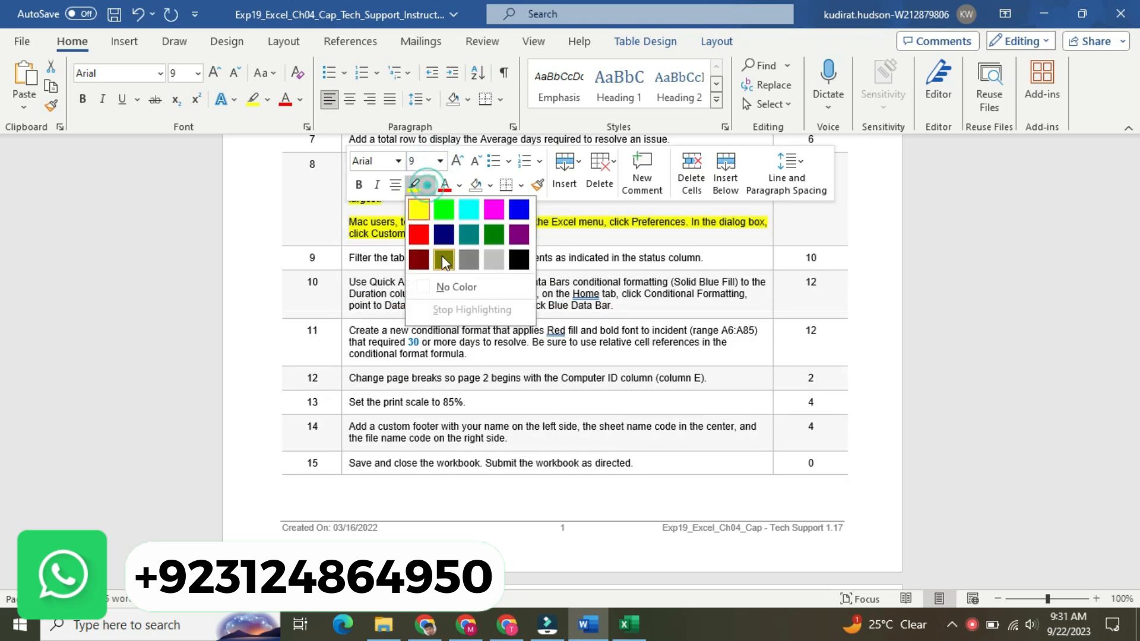
click(454, 286)
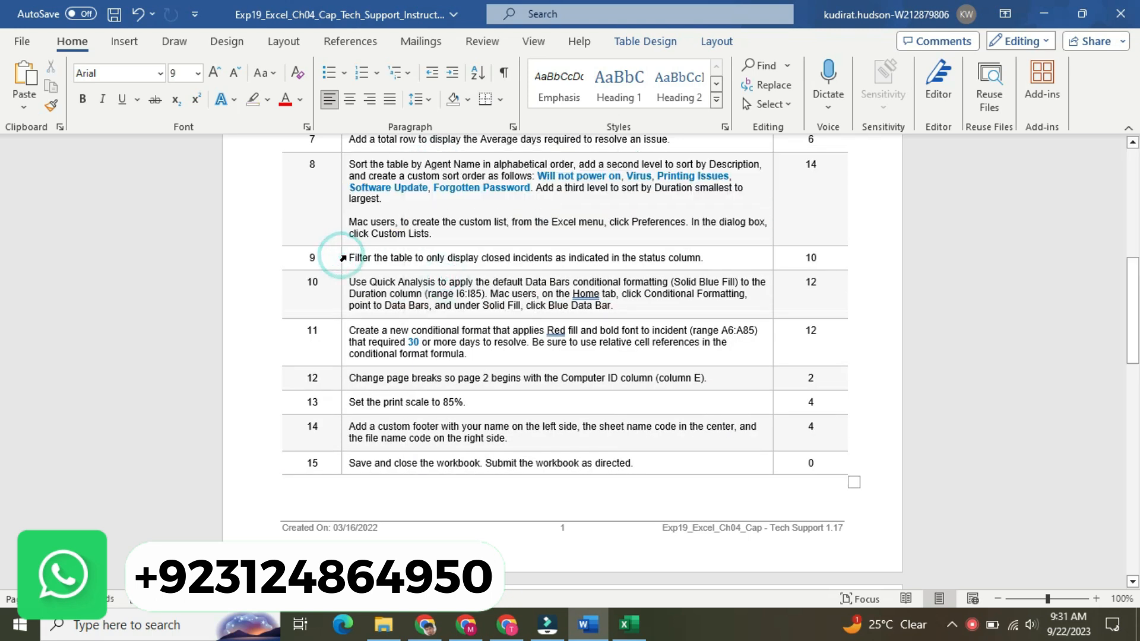
- Enlarge the step 9 instruction about filtering closed incidents to 14 pt and highlight it in yellow
click(342, 256)
click(439, 202)
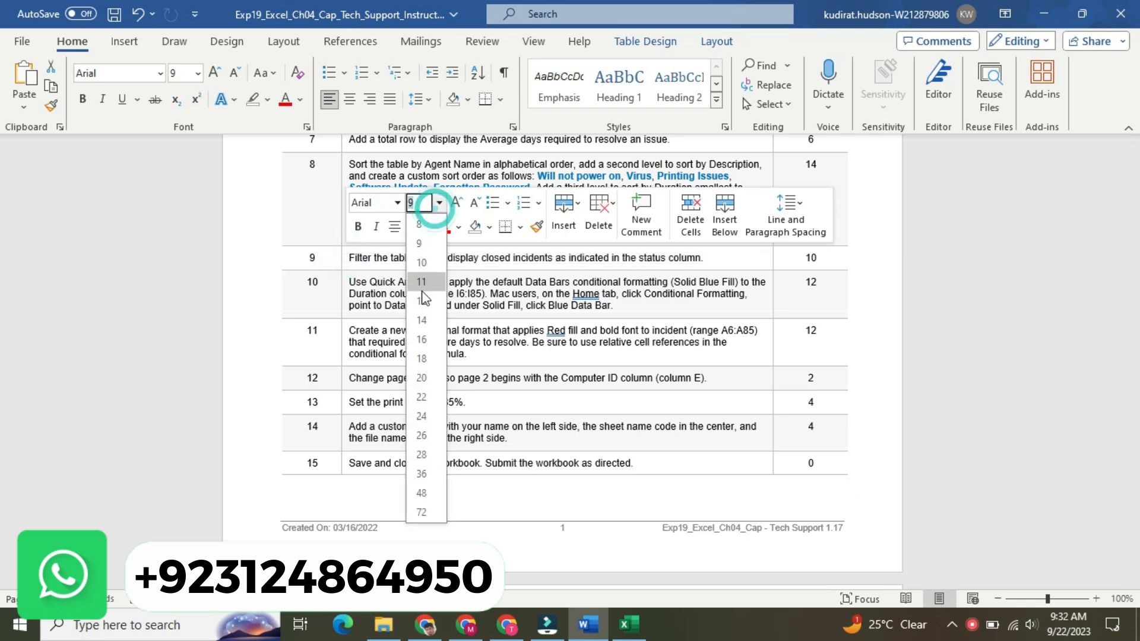
click(421, 320)
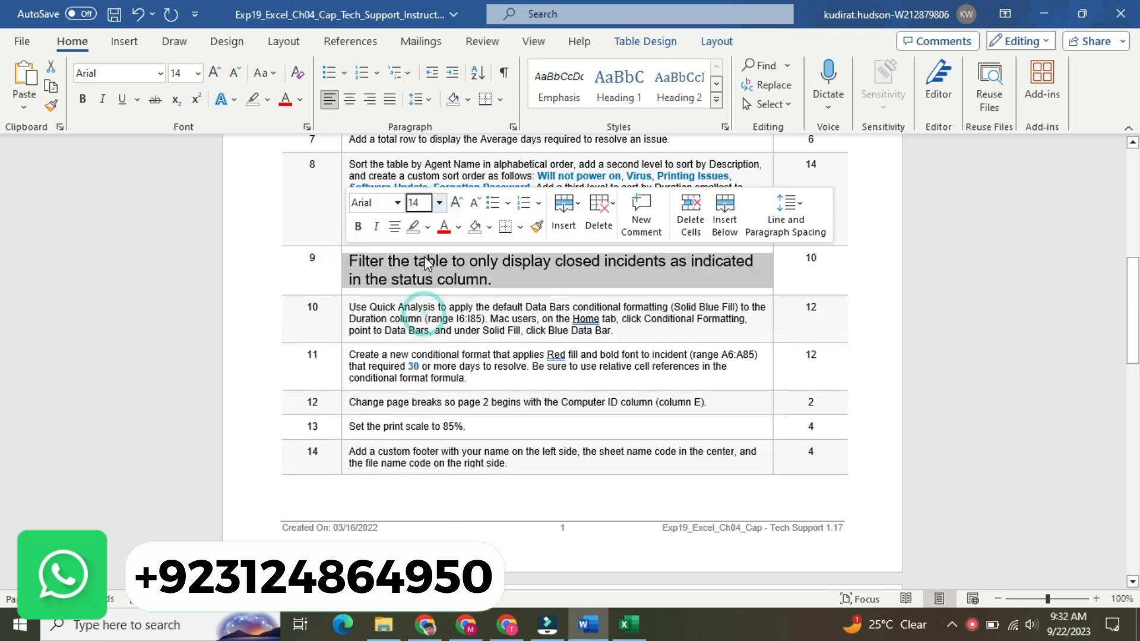
click(427, 227)
click(423, 246)
click(369, 262)
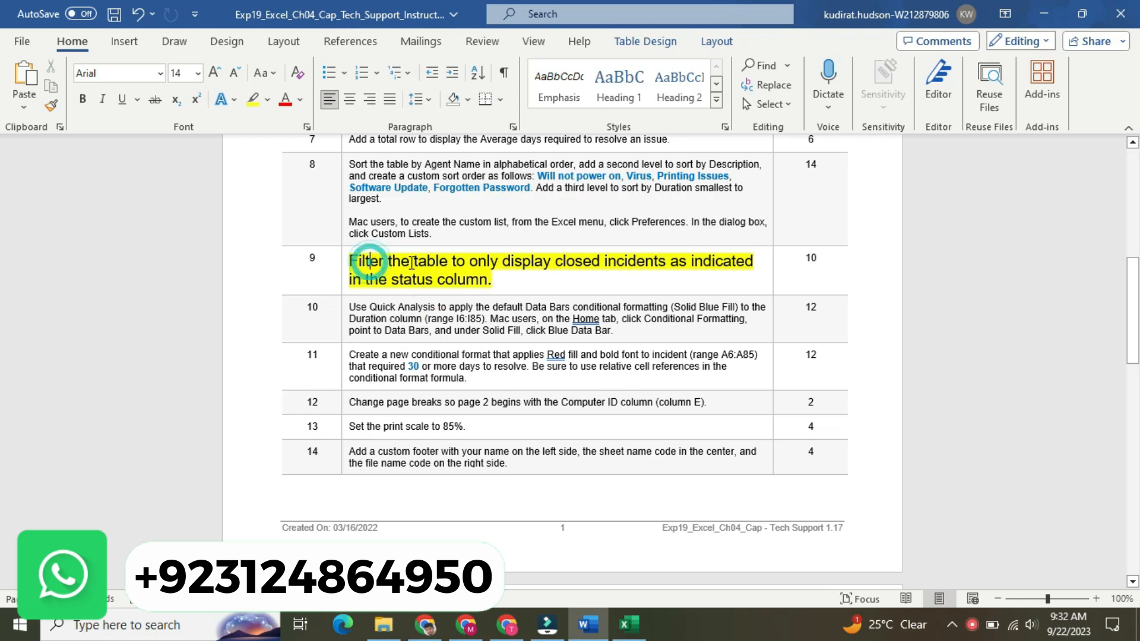
drag(1137, 313, 1138, 208)
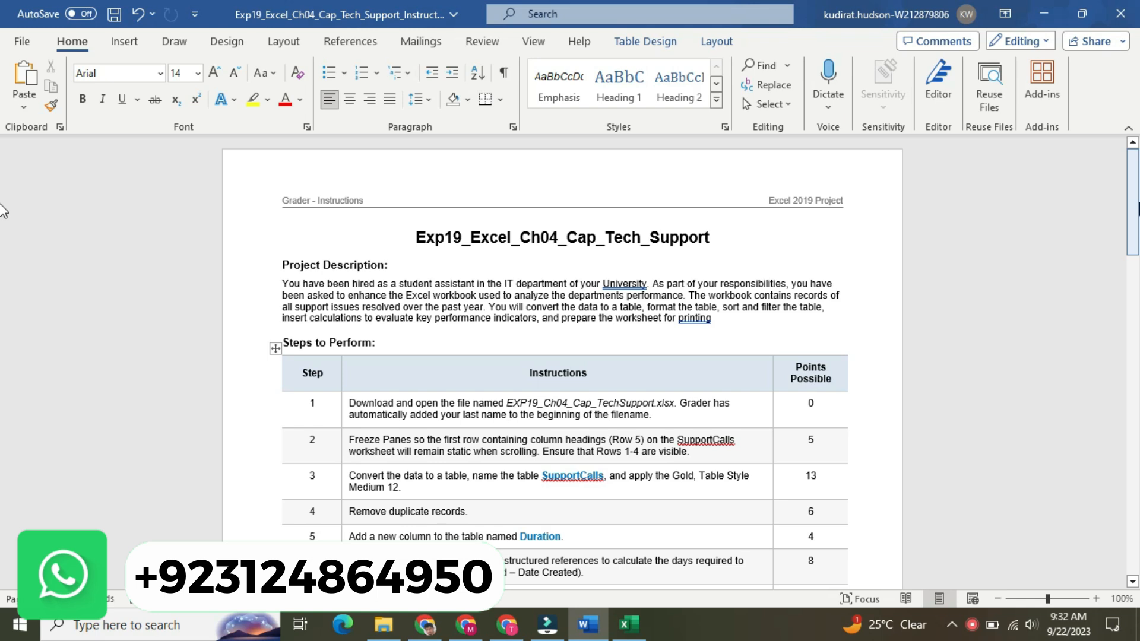
scroll(1138, 208, down, 5)
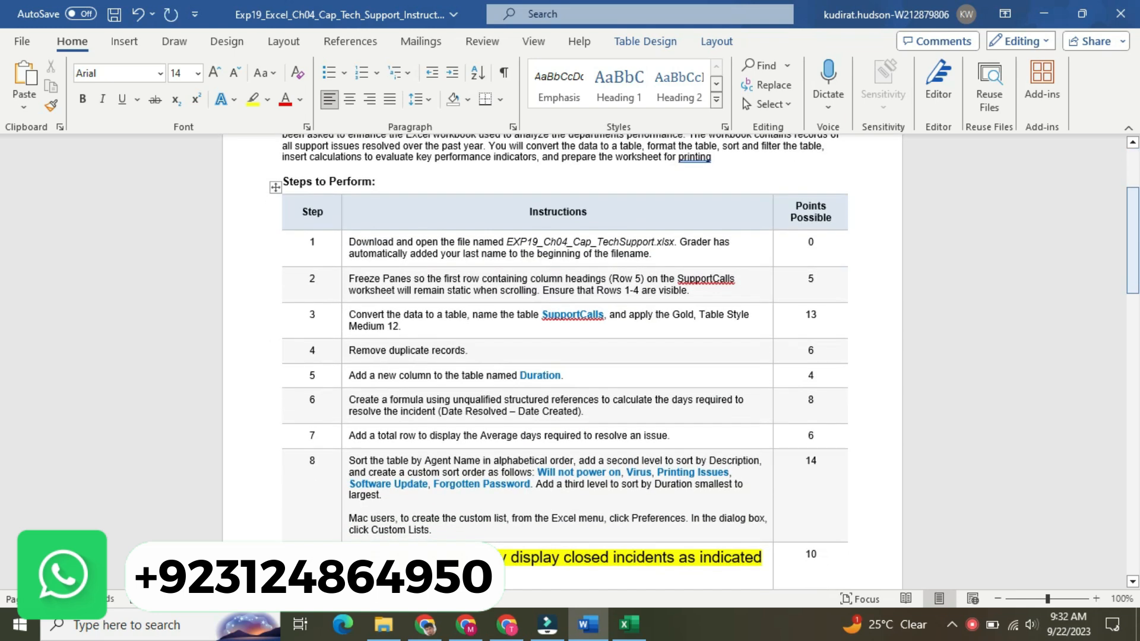